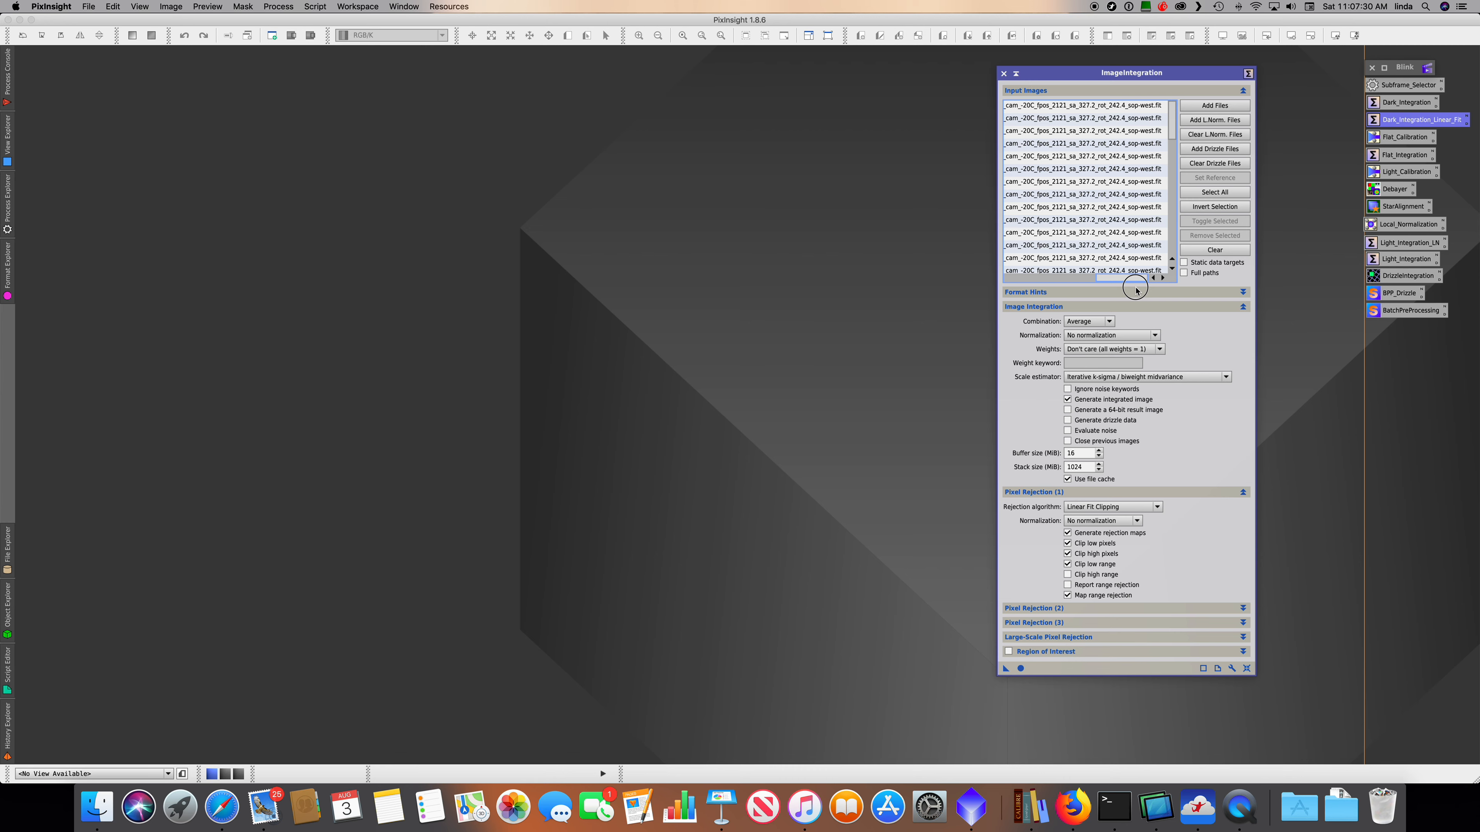
- Check the names of the loaded dark frames and run ImageIntegration on them with Linear Fit Clipping
drag(1136, 290, 1113, 292)
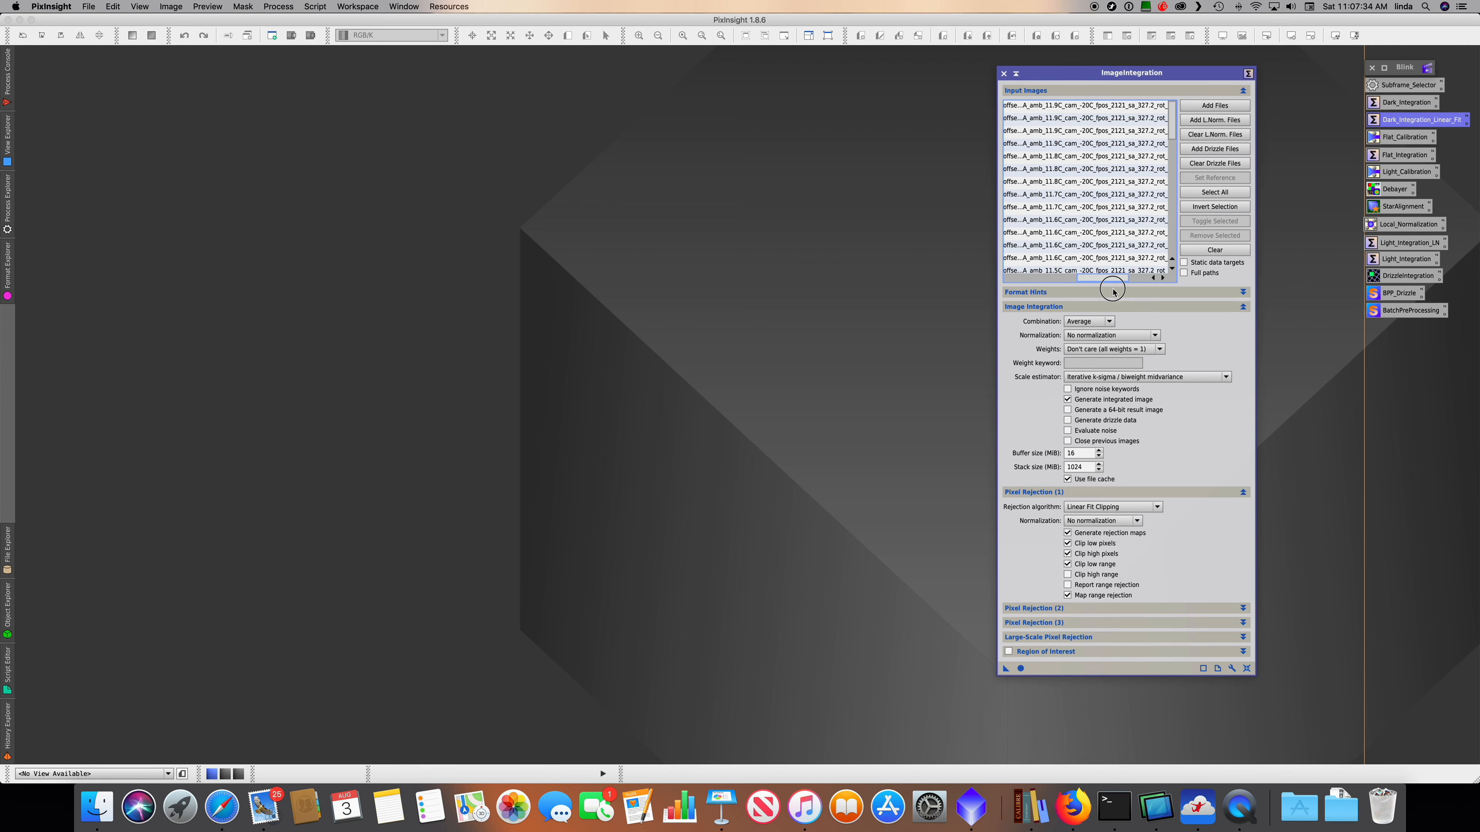
drag(1113, 292, 1034, 290)
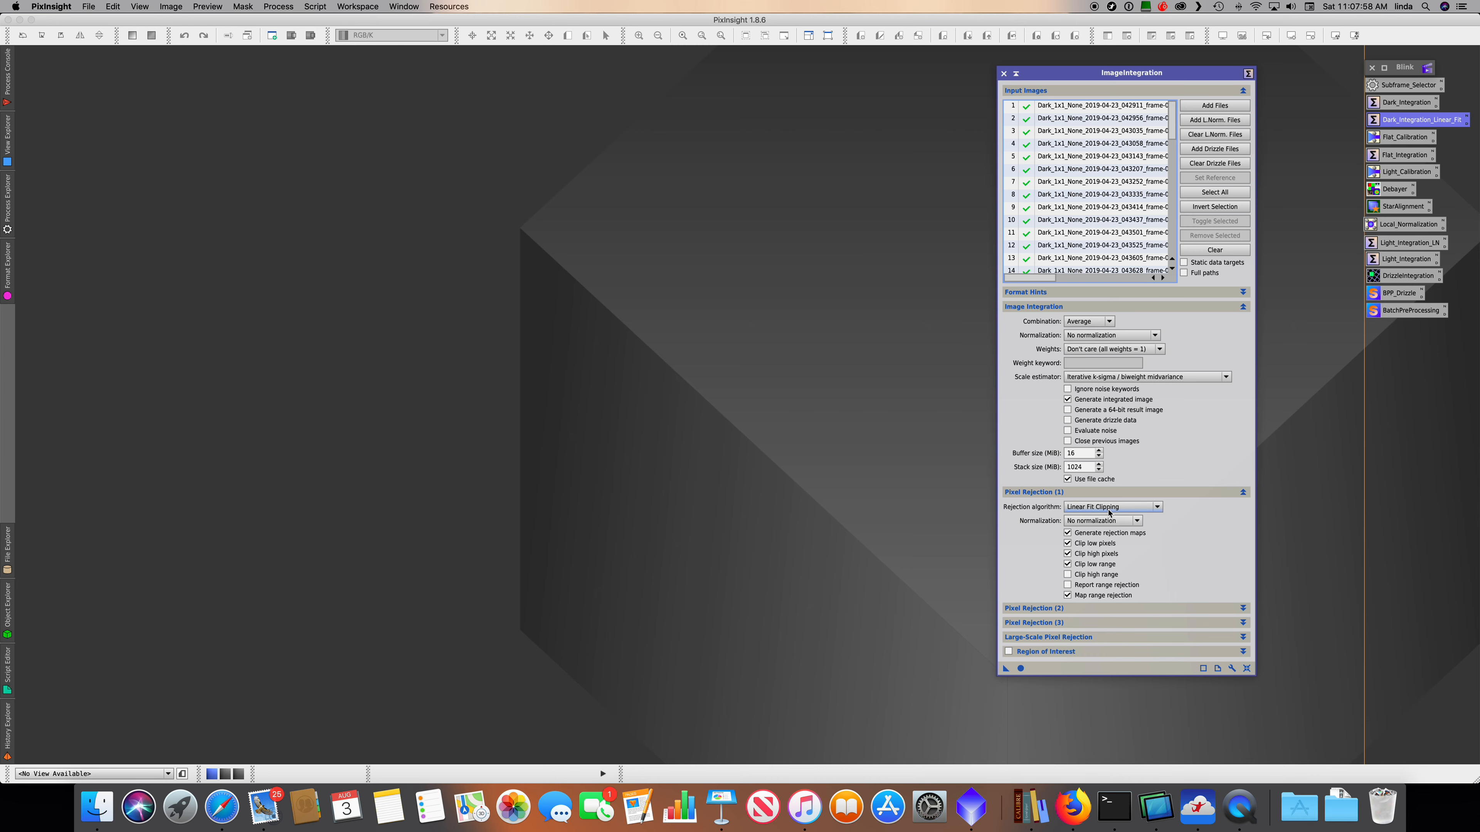
mouse_move(1109, 512)
click(1021, 668)
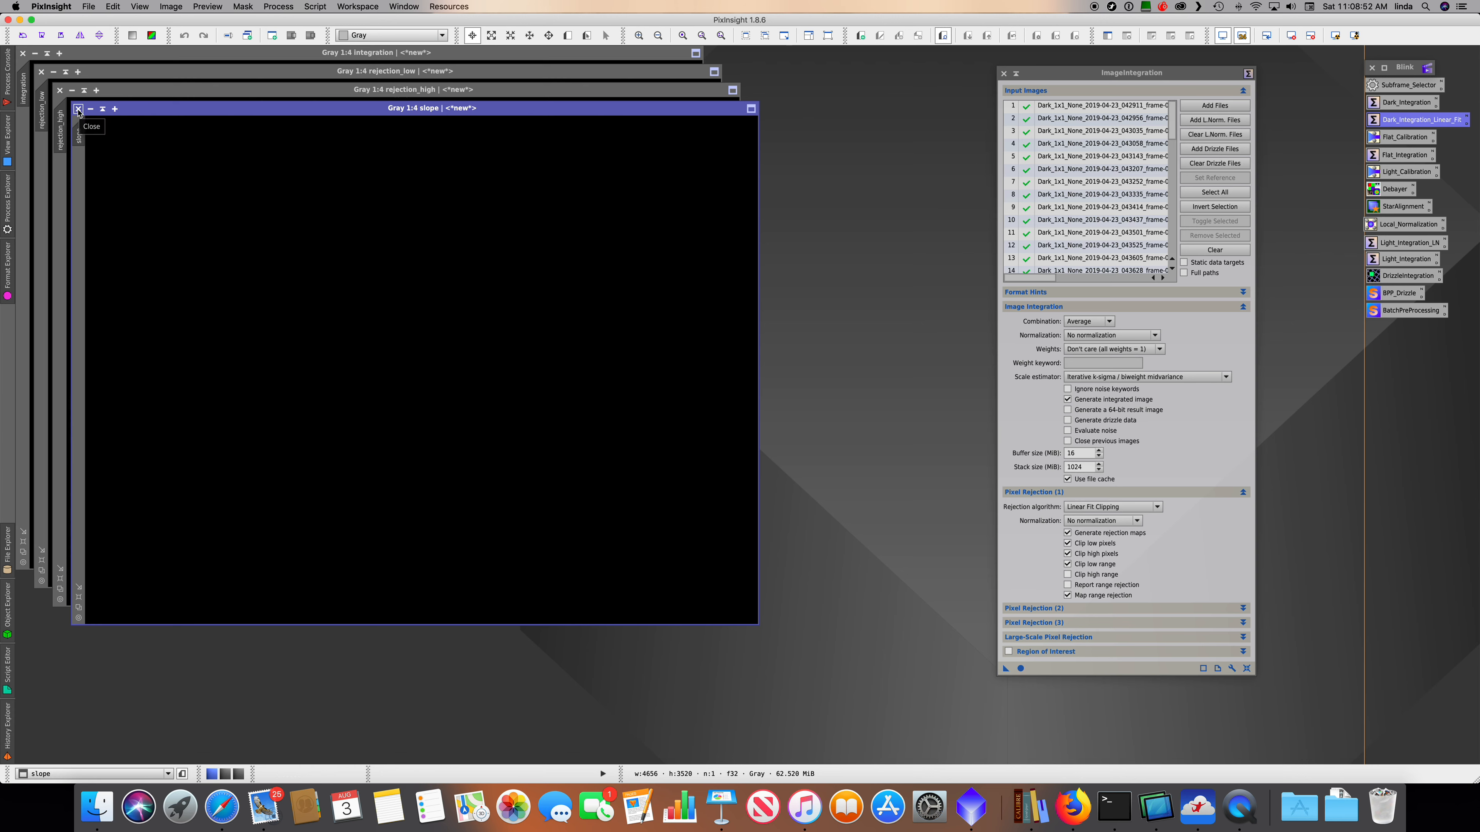
- Auto-stretch the result images for inspection and close slope, rejection_high and rejection_low, keeping the integration image open
key(super+a)
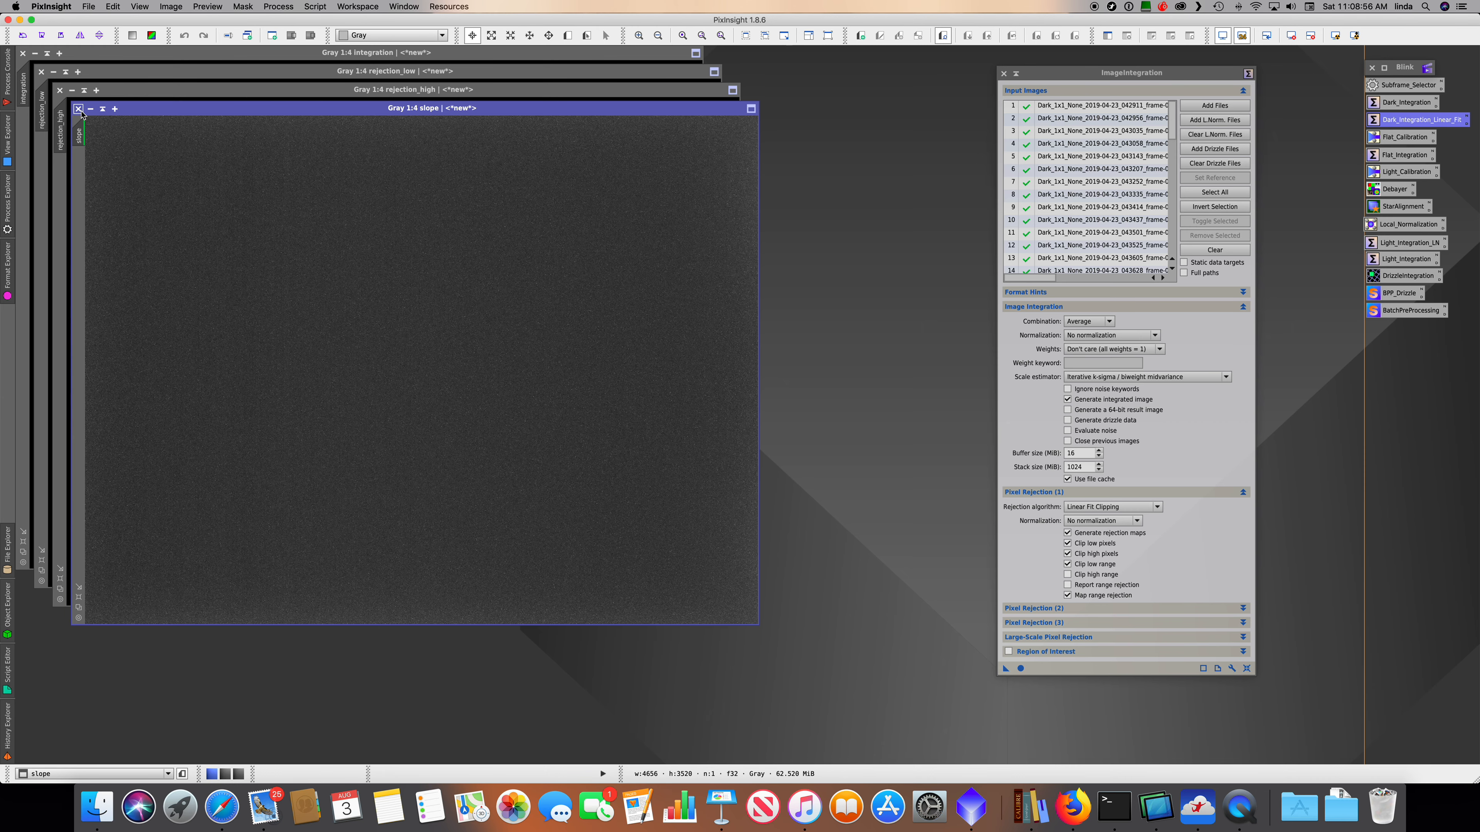
click(77, 110)
key(super+a)
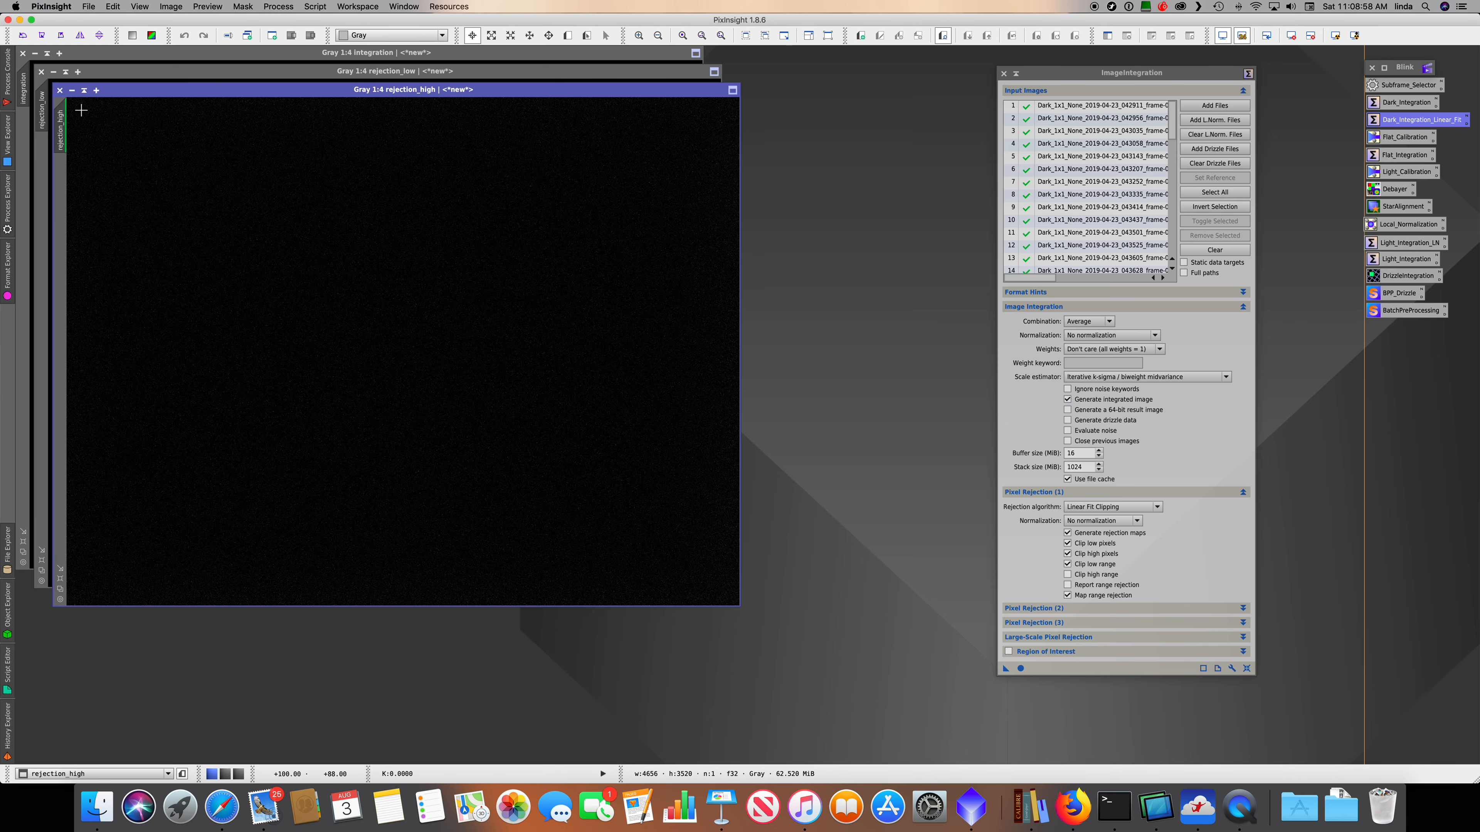
click(59, 91)
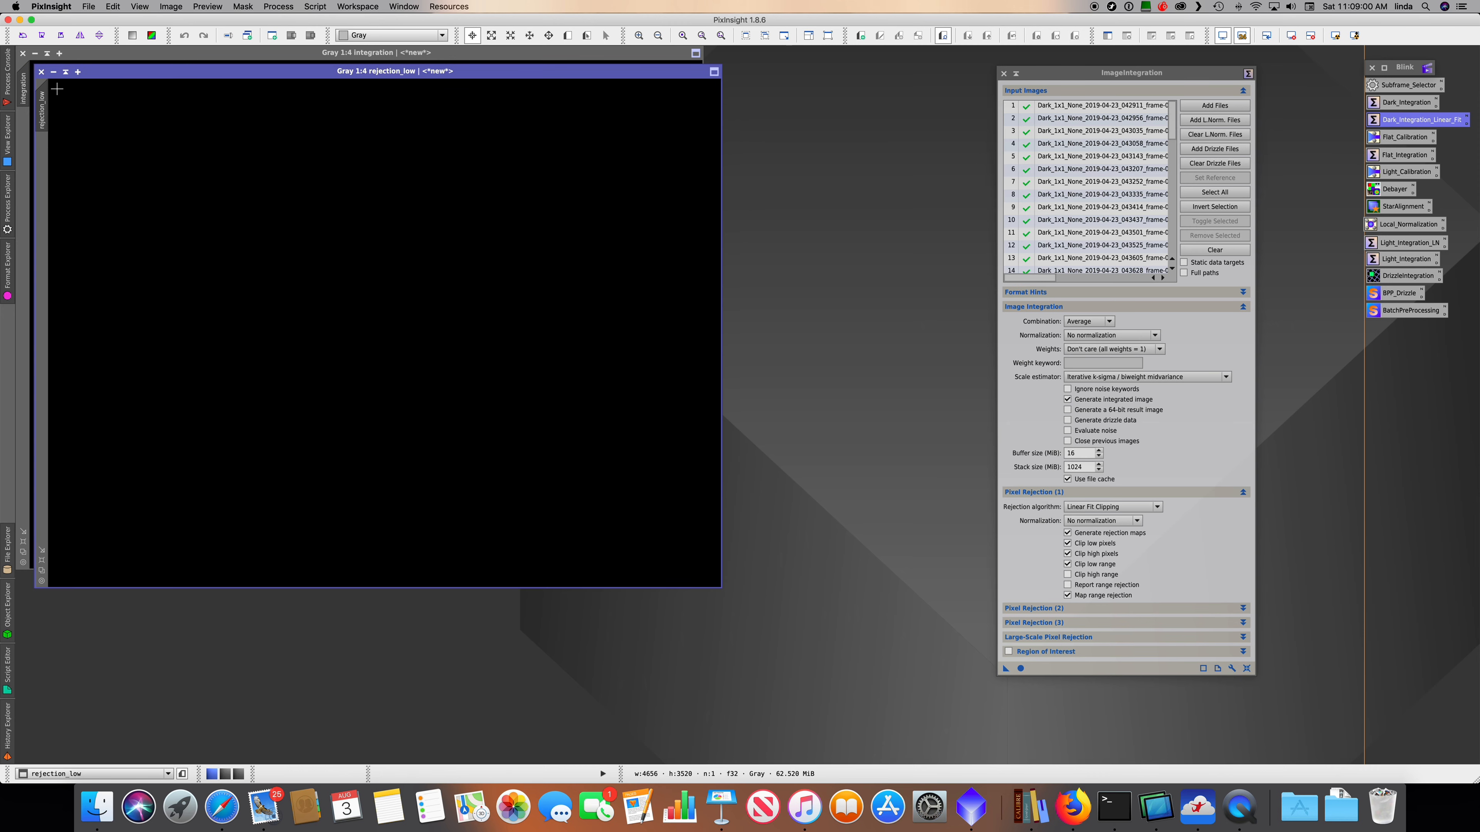
click(41, 71)
key(super+a)
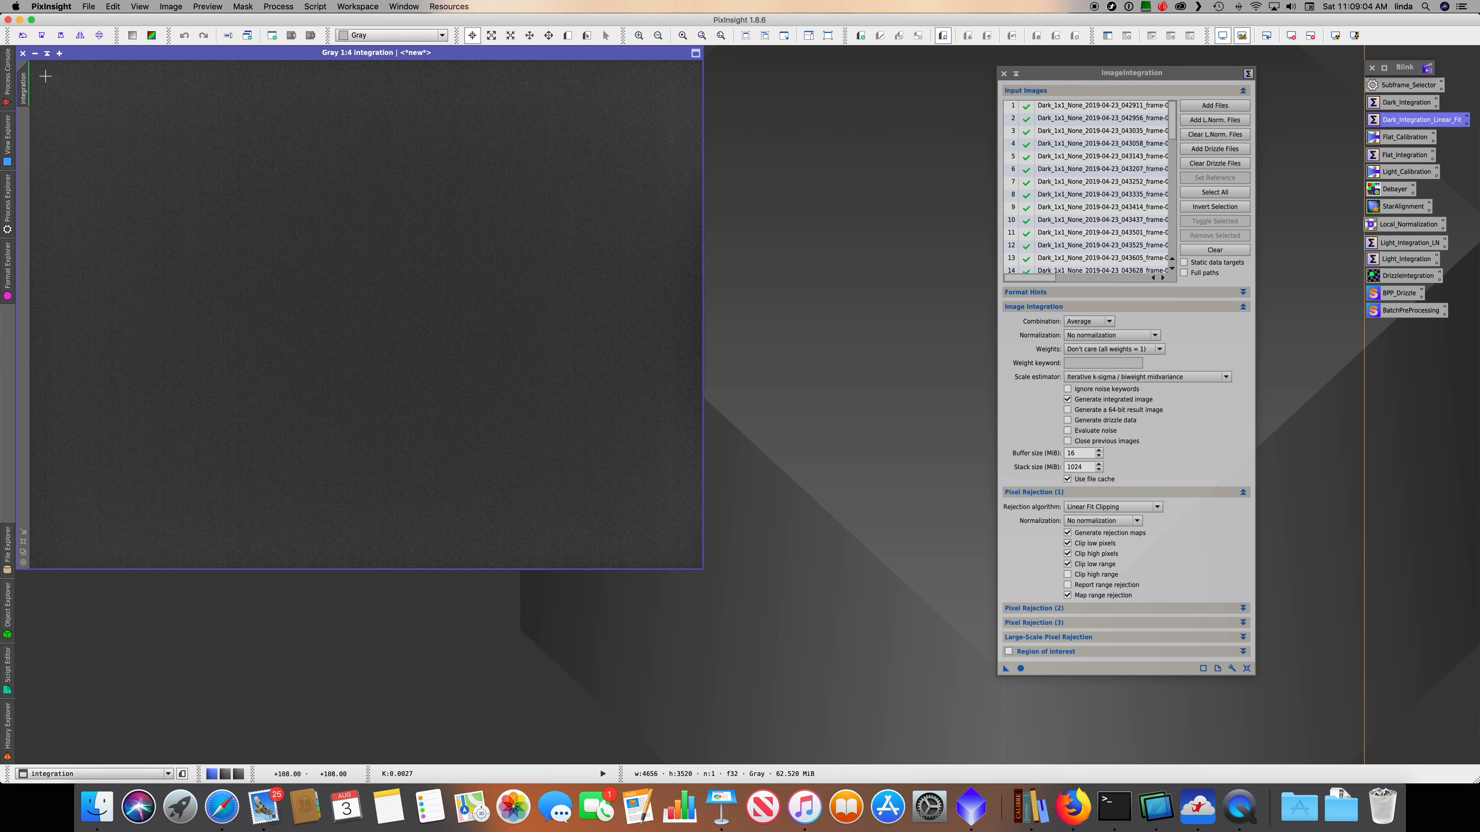
- Save the integrated dark as the XISF file master_dark_20s in the "for joe" folder with default options and close the image
click(88, 6)
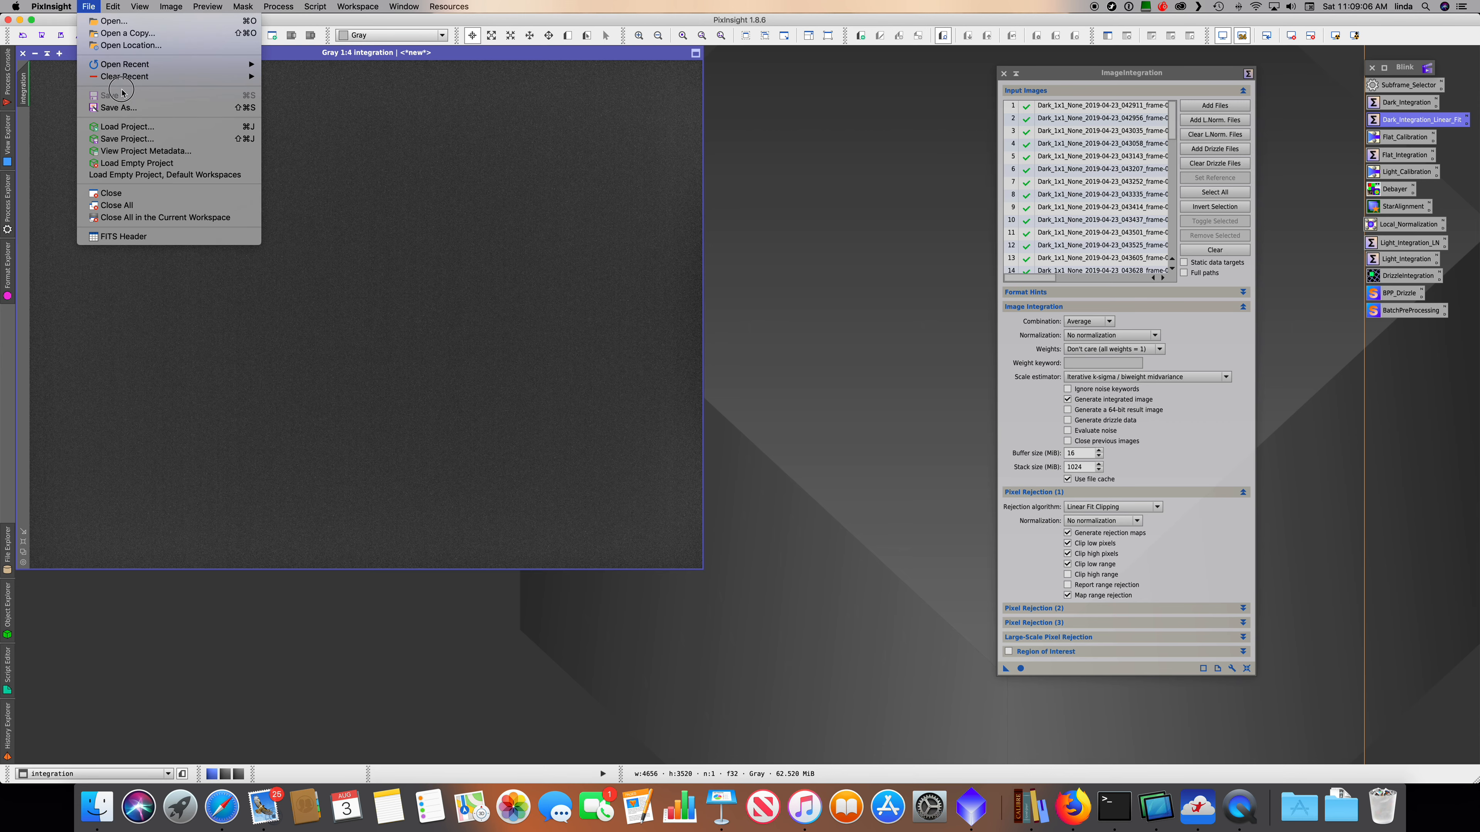
click(119, 108)
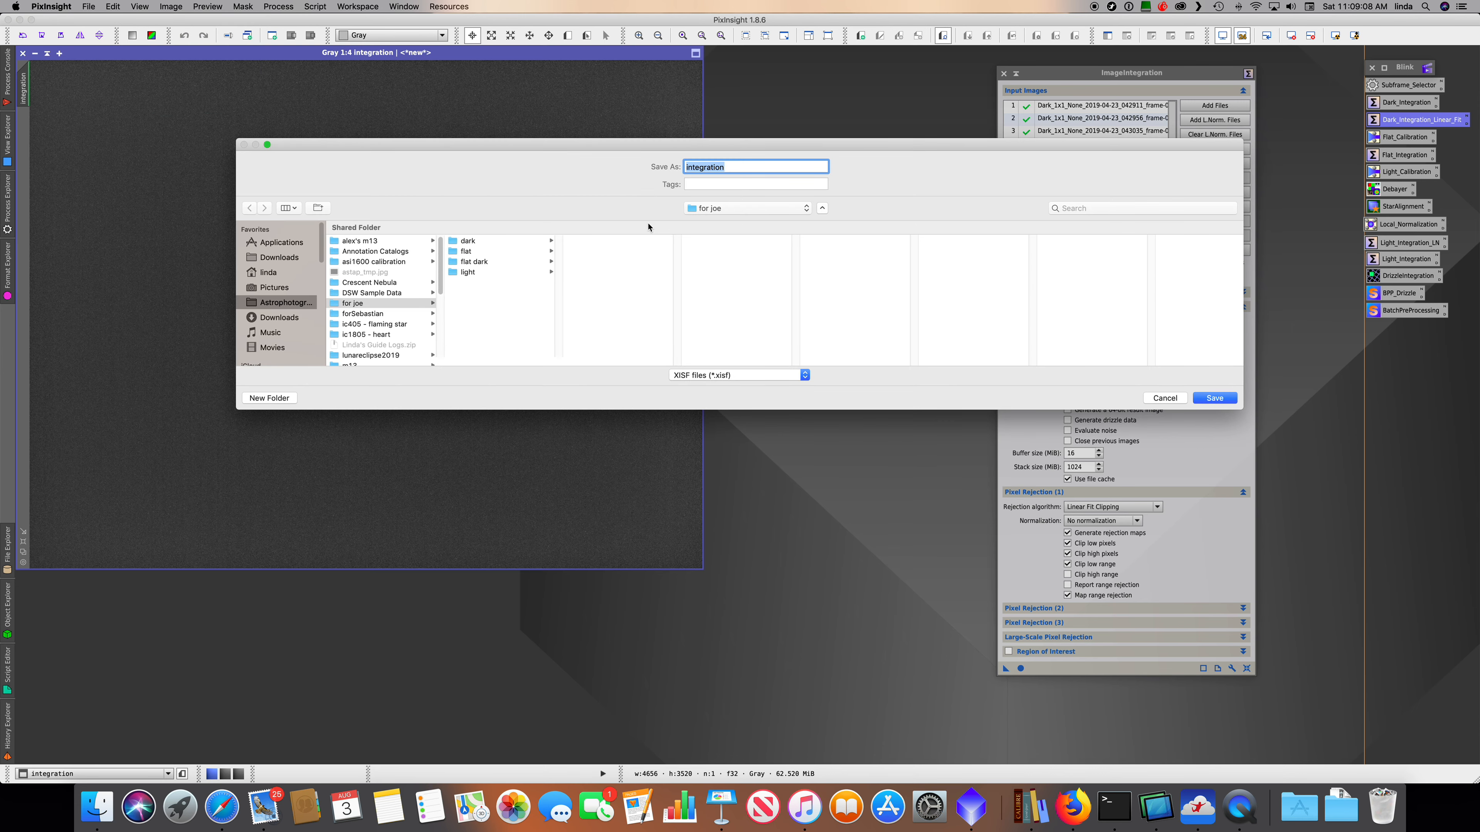
text(master_dark_20s)
click(1224, 400)
click(744, 540)
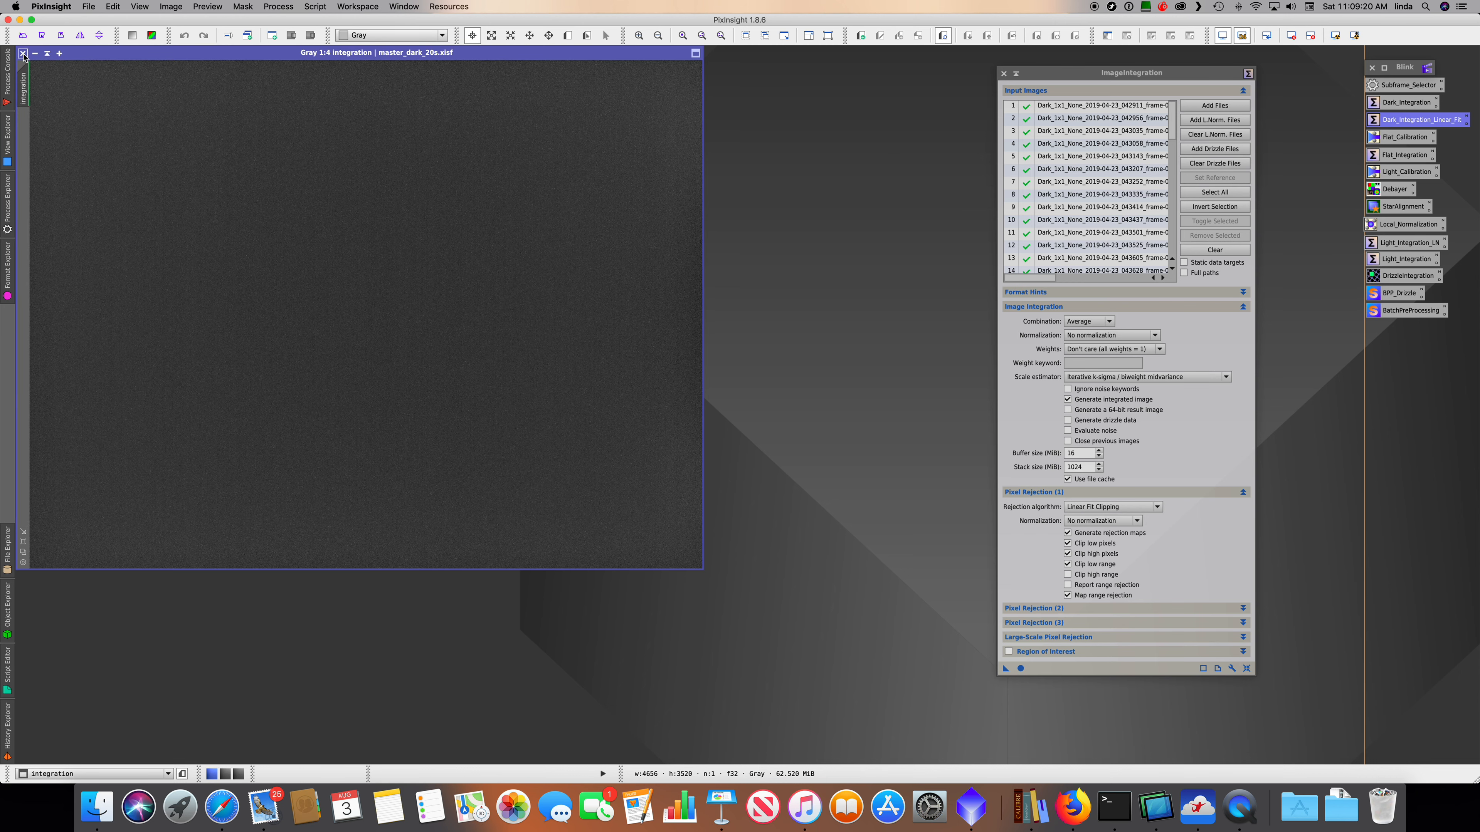
click(22, 53)
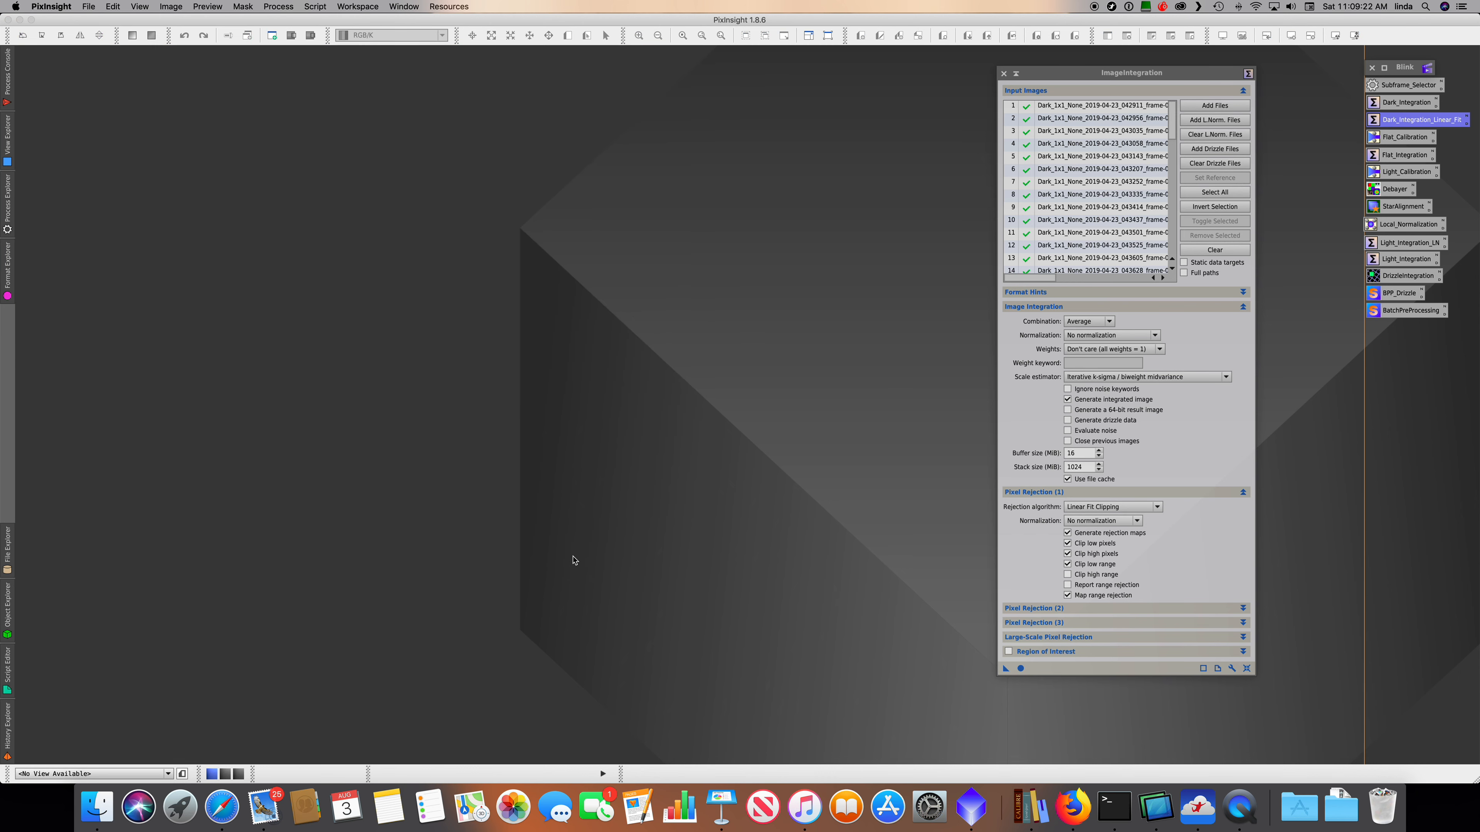
- Switch to Keynote, review the "Produce the Master Flat Dark" slide, and return to PixInsight
click(722, 807)
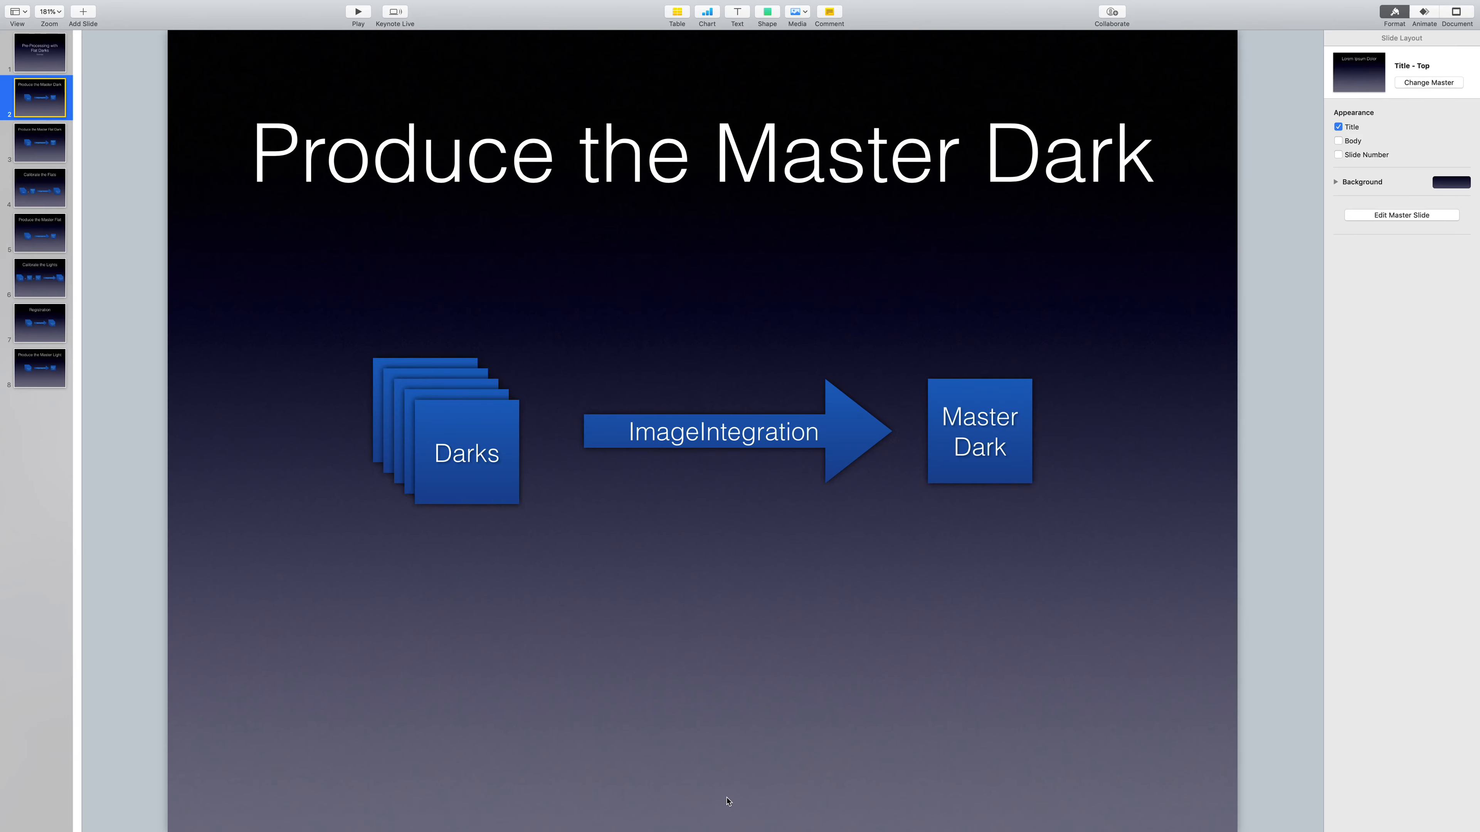
click(39, 154)
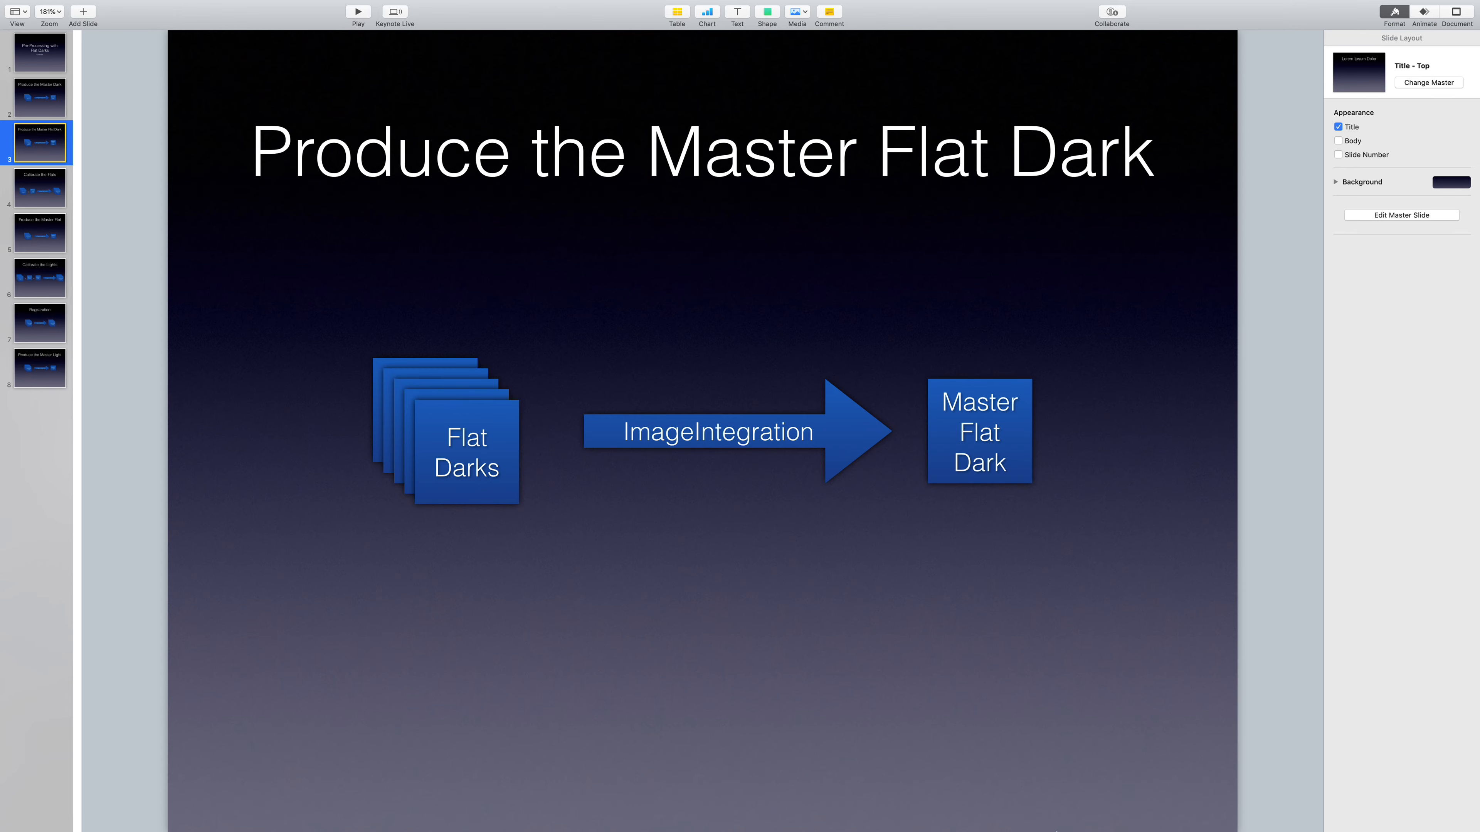
mouse_move(1049, 830)
click(972, 808)
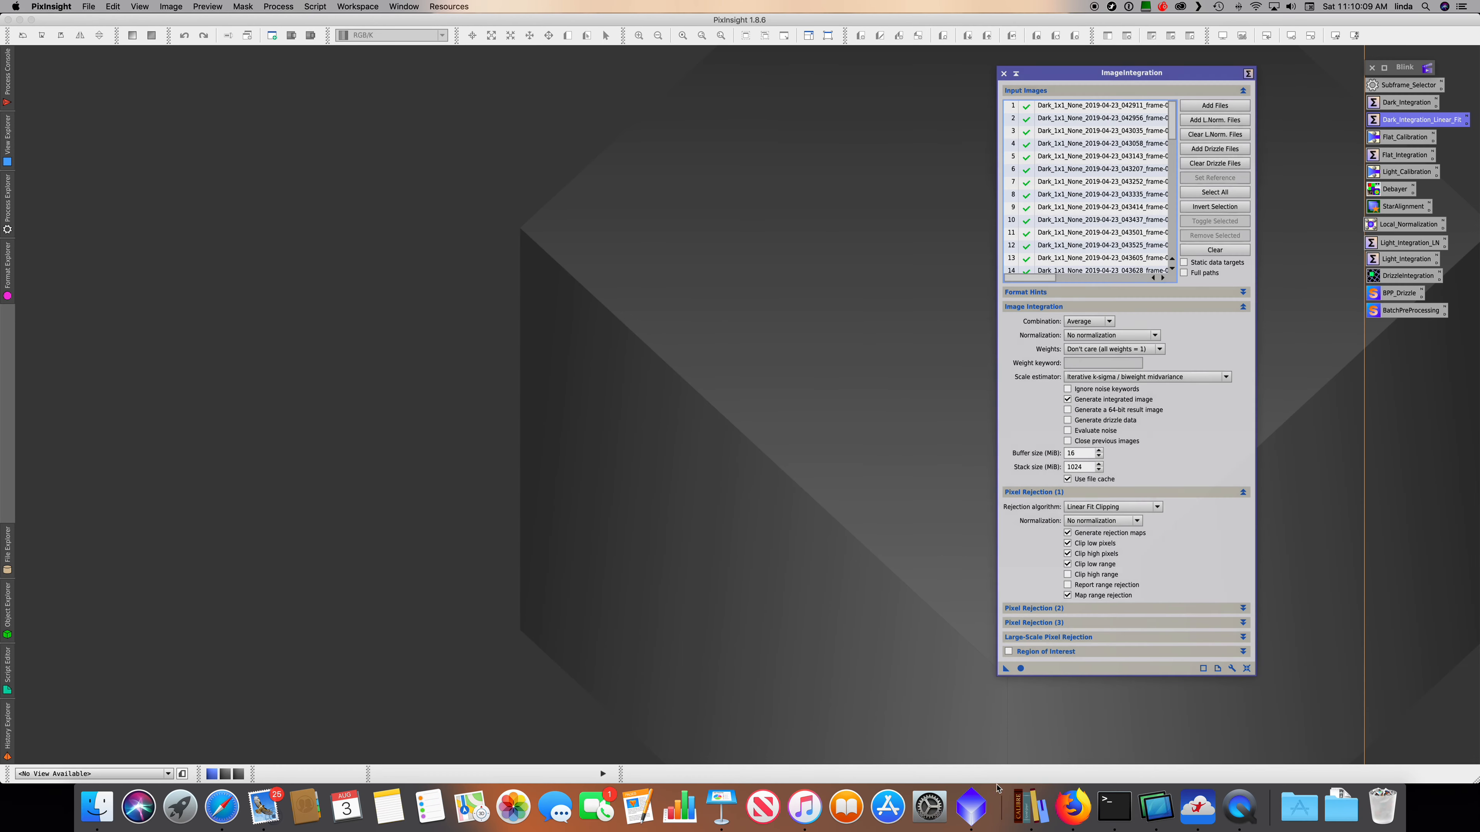
- Replace the ImageIntegration input images with all 50 frames from the "flat dark" folder
click(1237, 252)
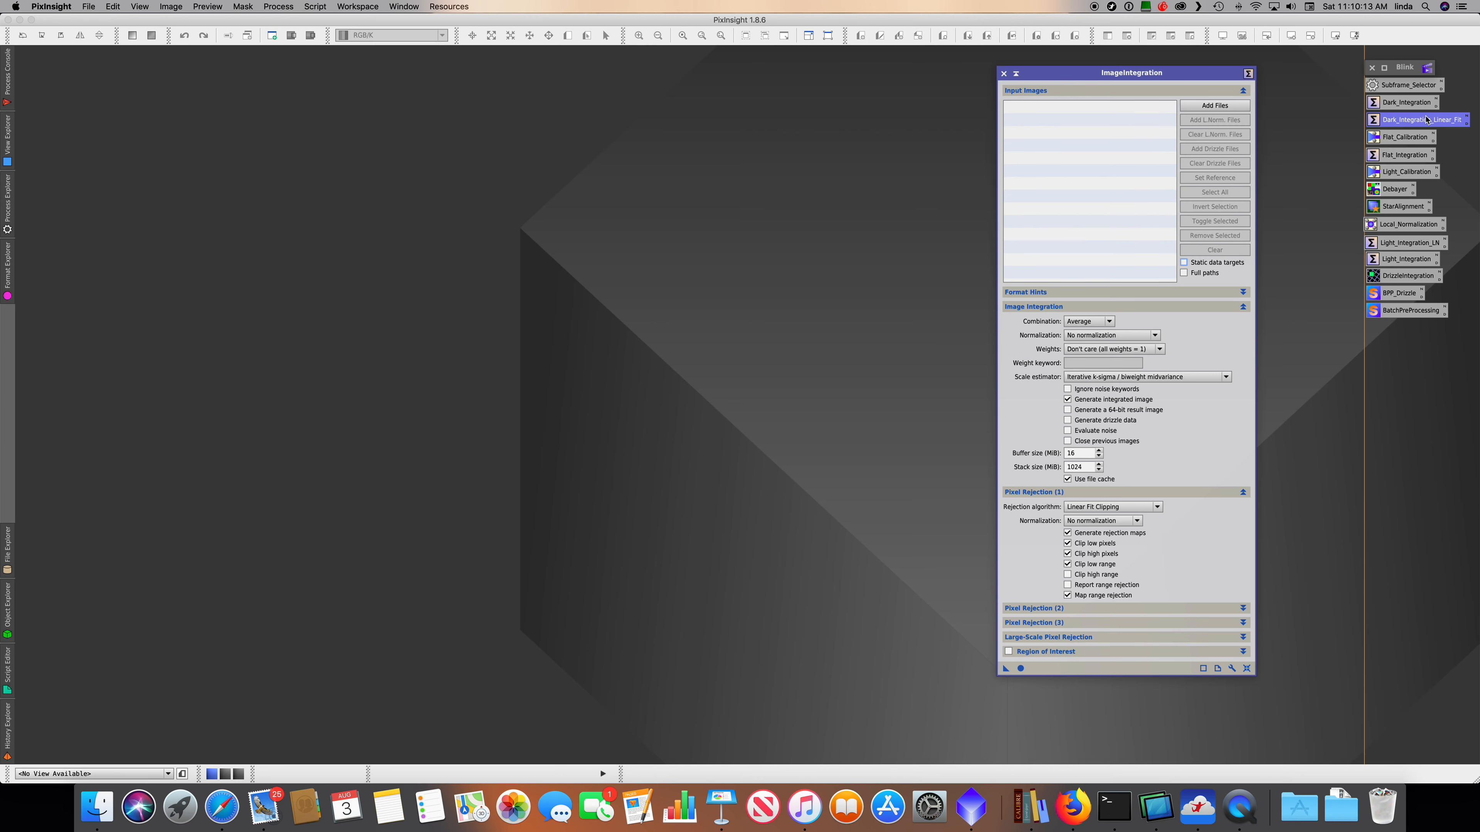
click(1220, 107)
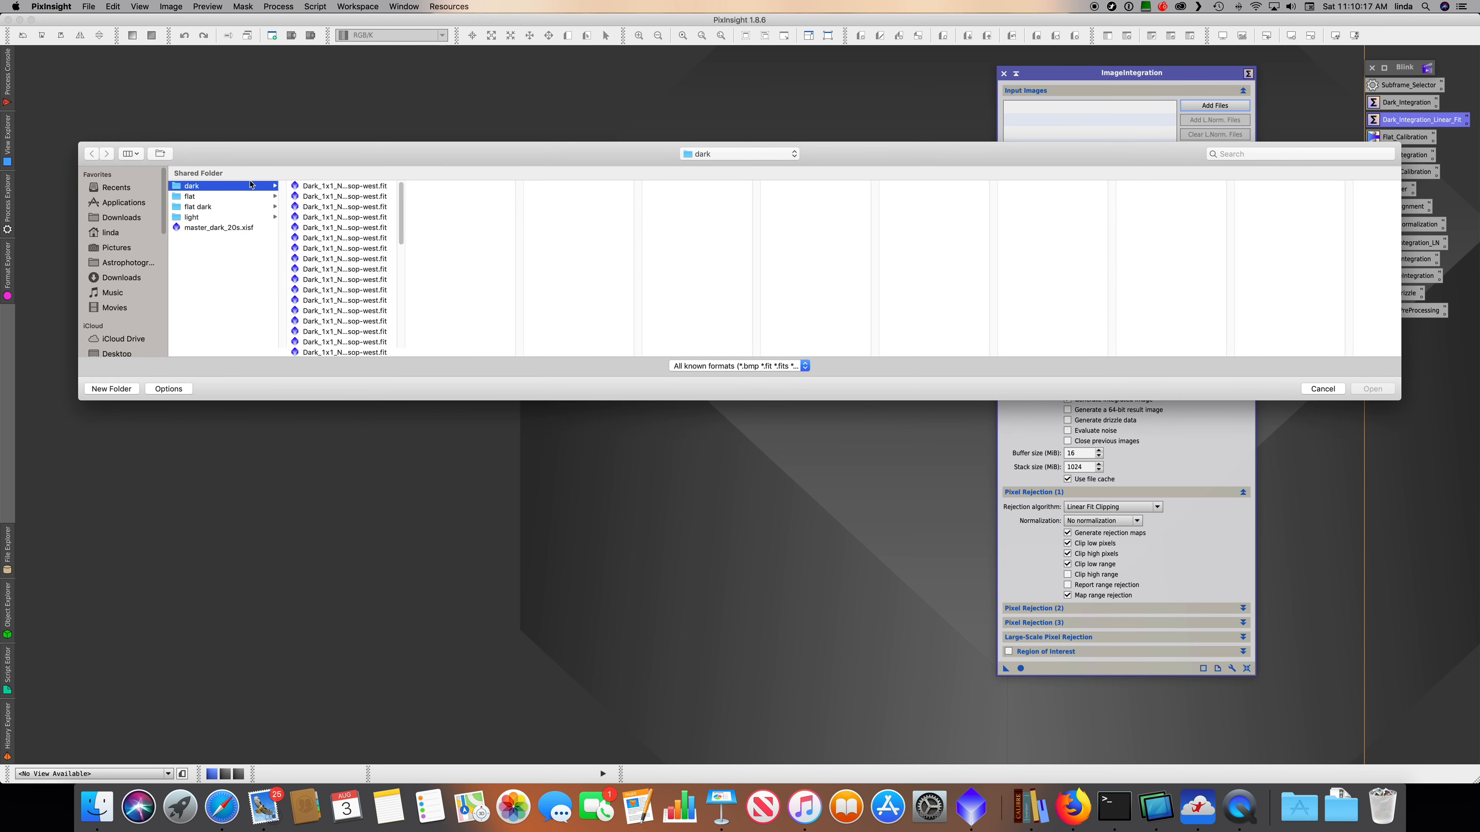
click(224, 206)
click(360, 188)
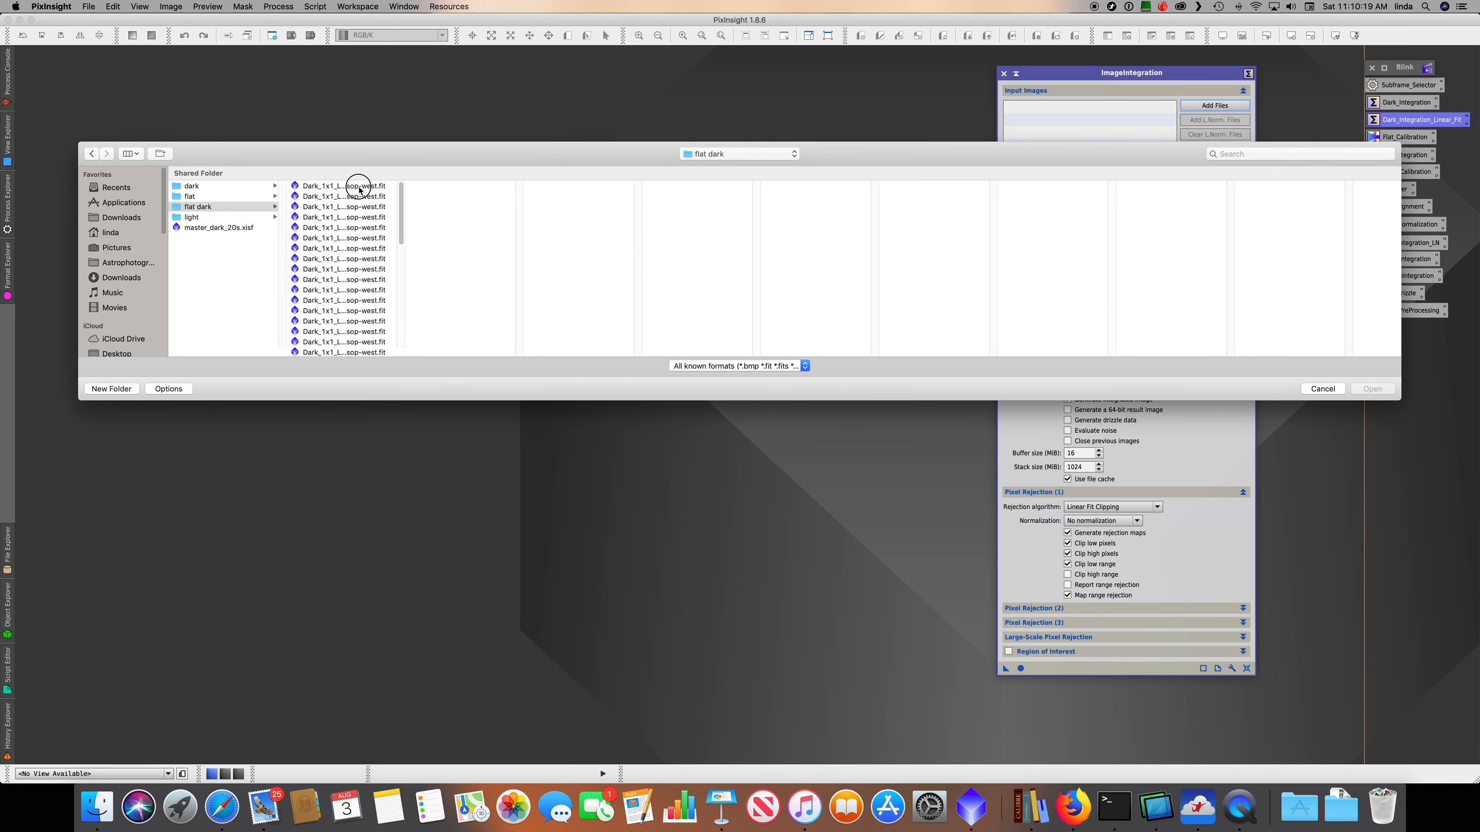
drag(404, 355, 849, 316)
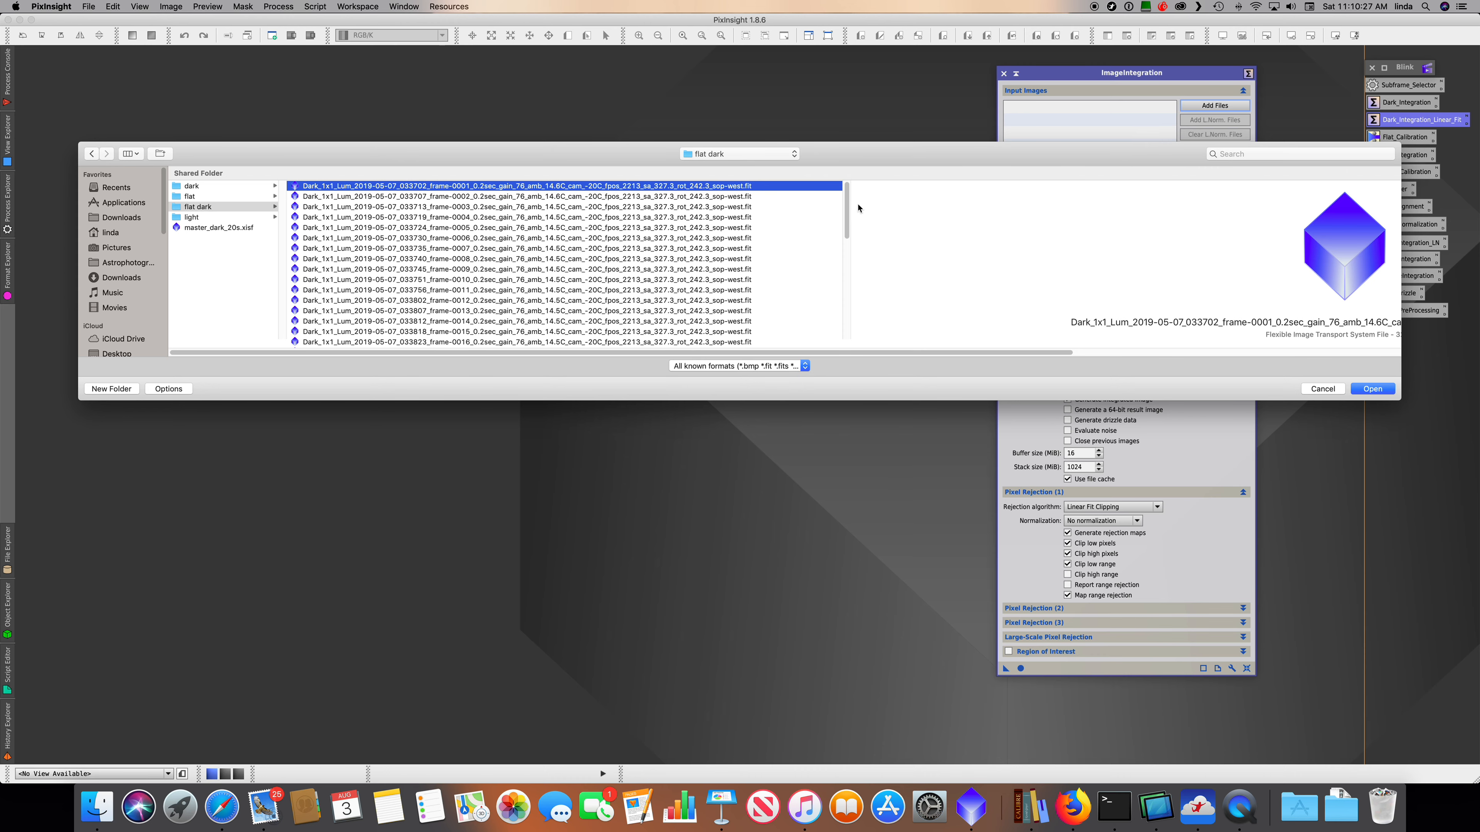
drag(847, 208, 846, 321)
shift+click(750, 349)
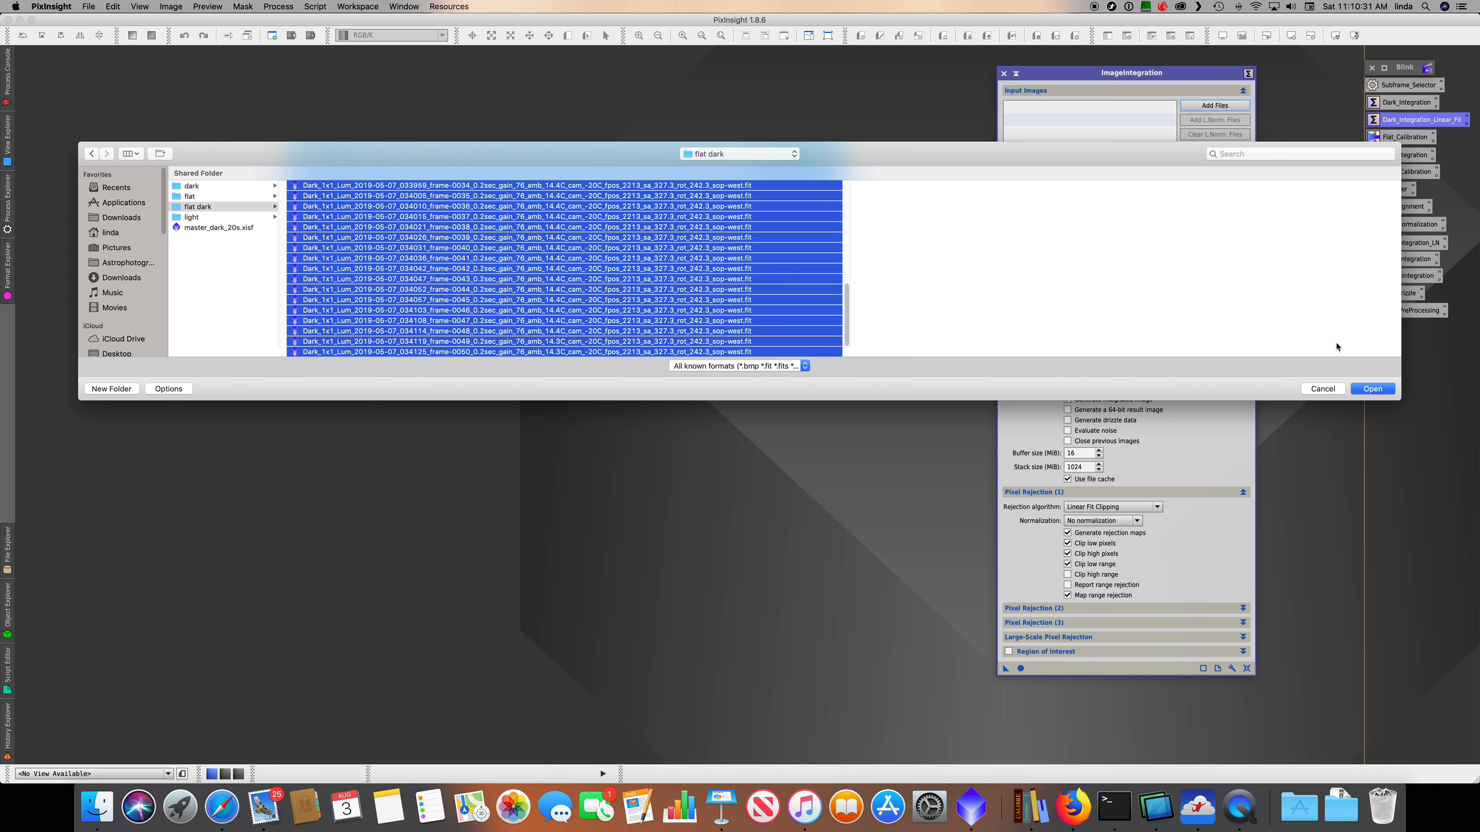
click(1369, 390)
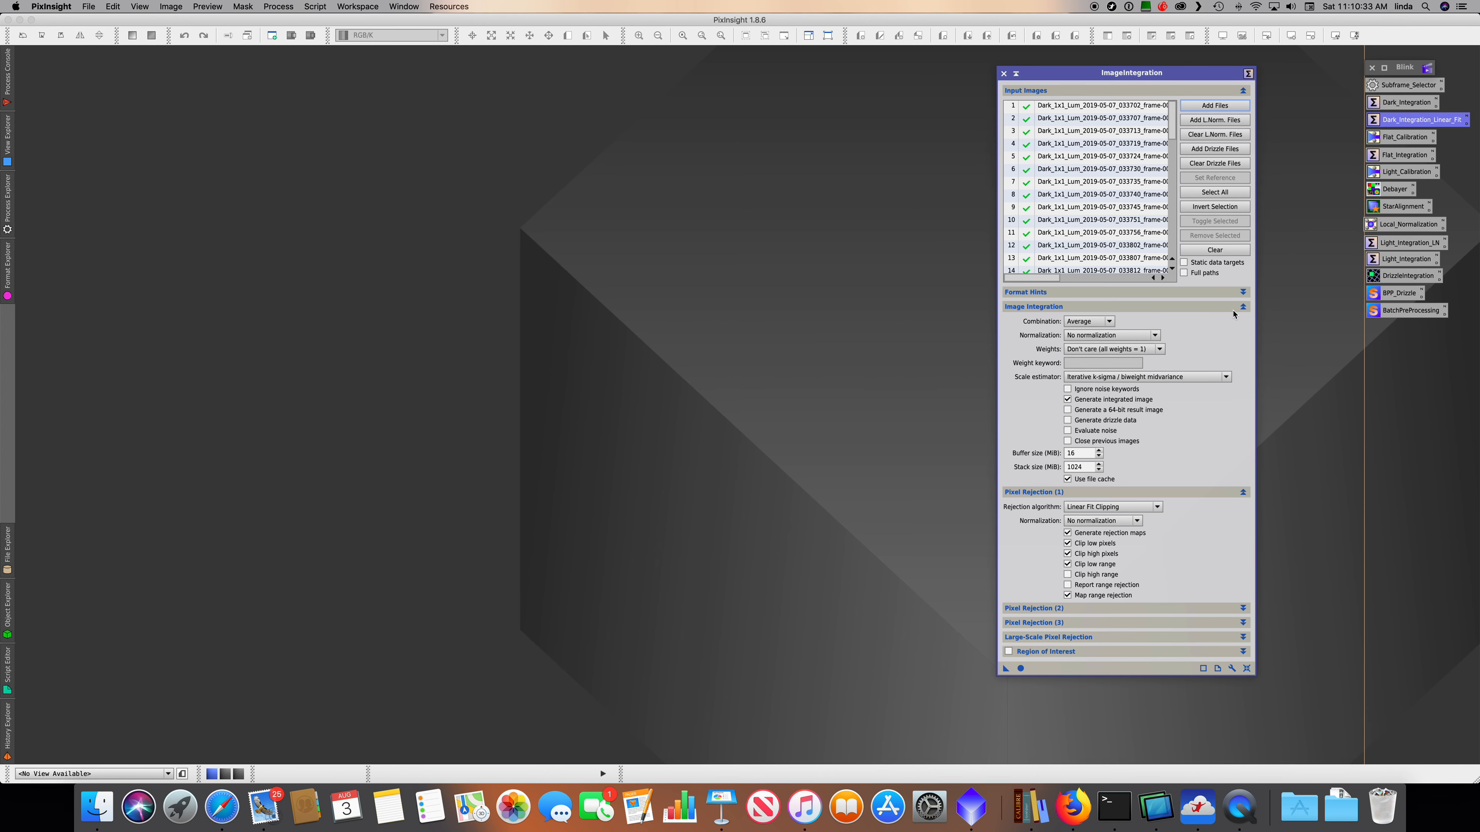
- Integrate the flat dark frames and close the resulting slope, rejection_high and rejection_low images
click(1020, 668)
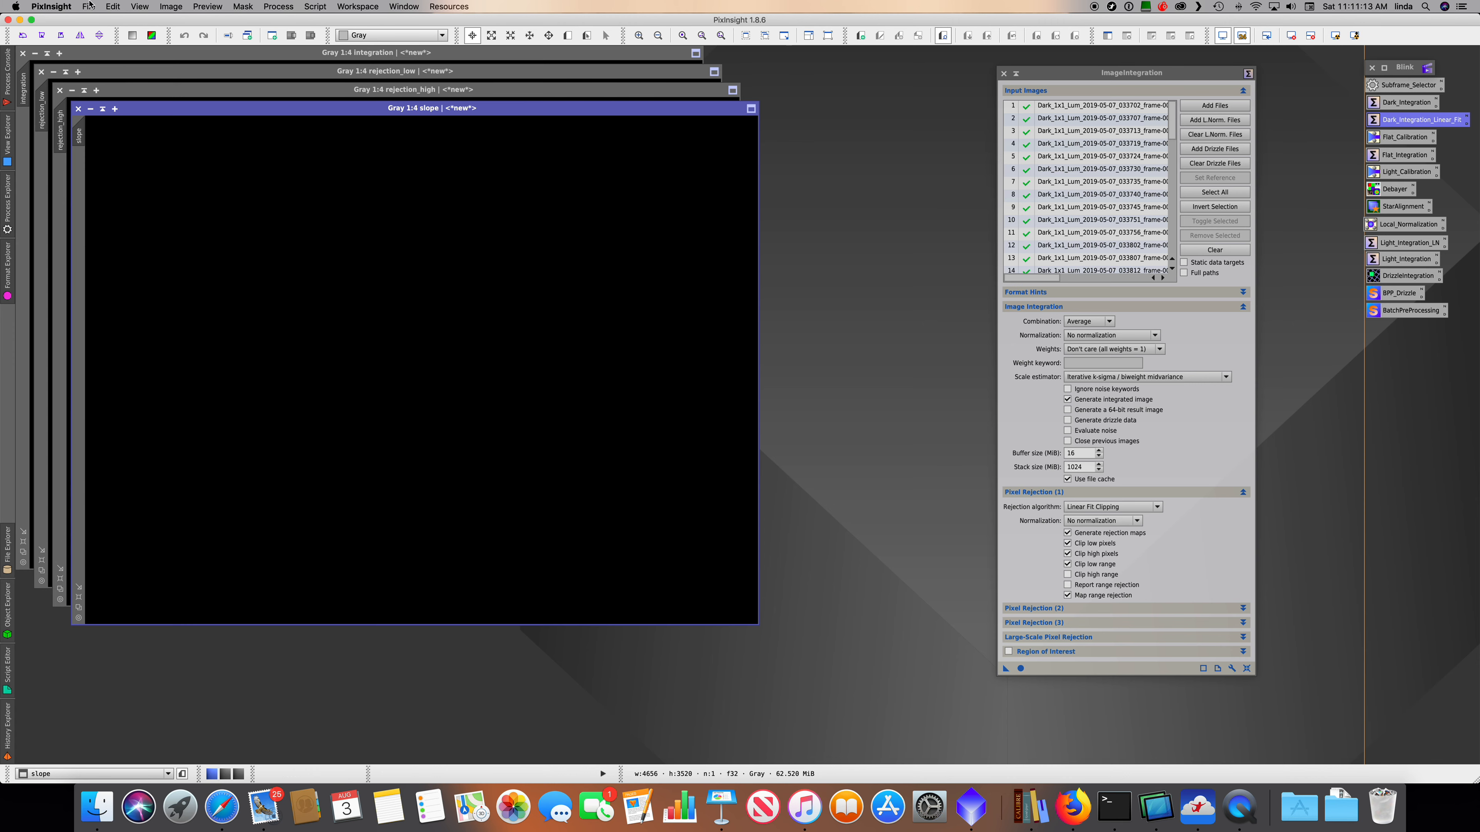
click(78, 108)
click(59, 90)
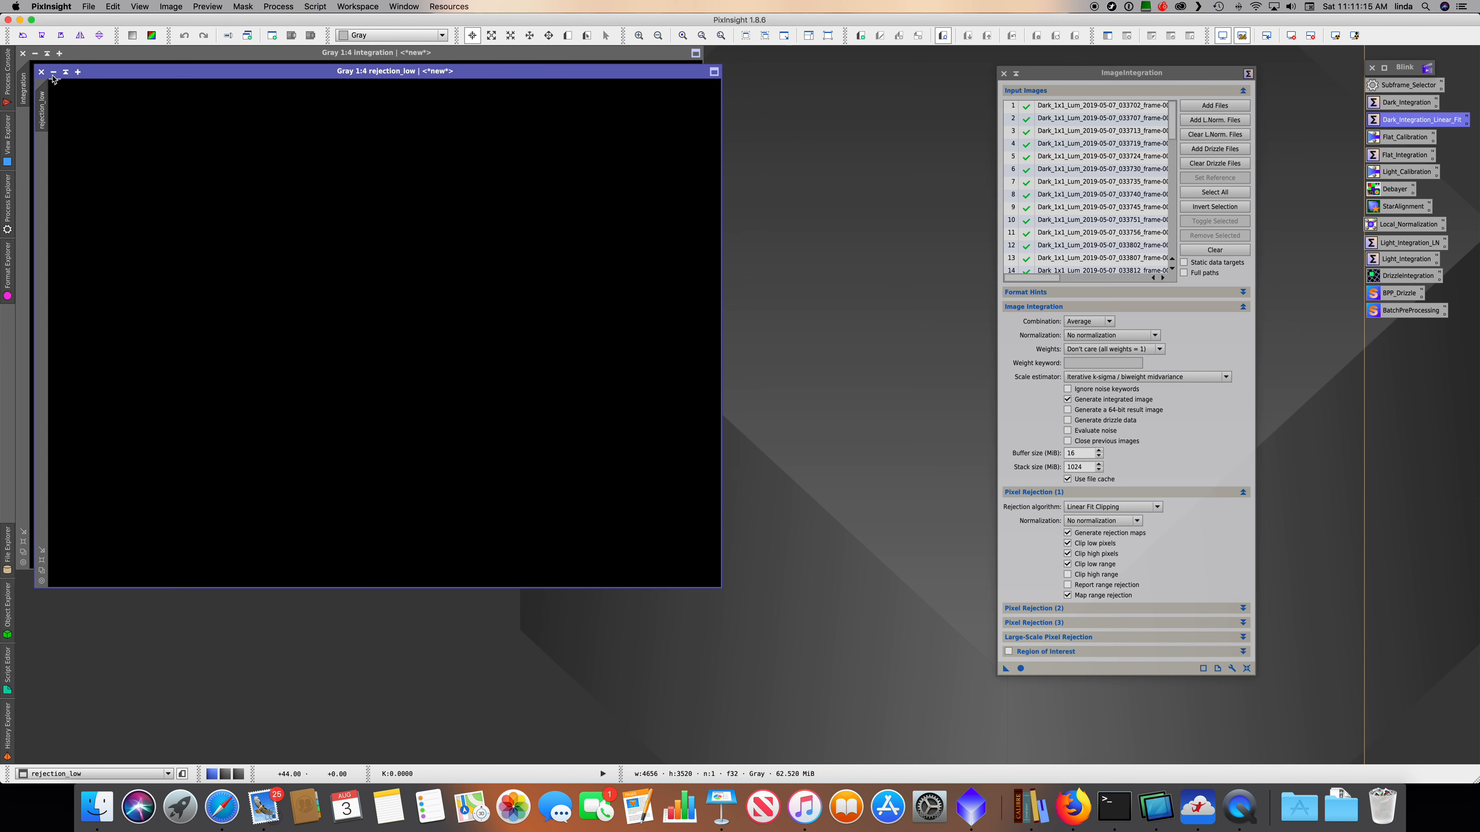
click(41, 72)
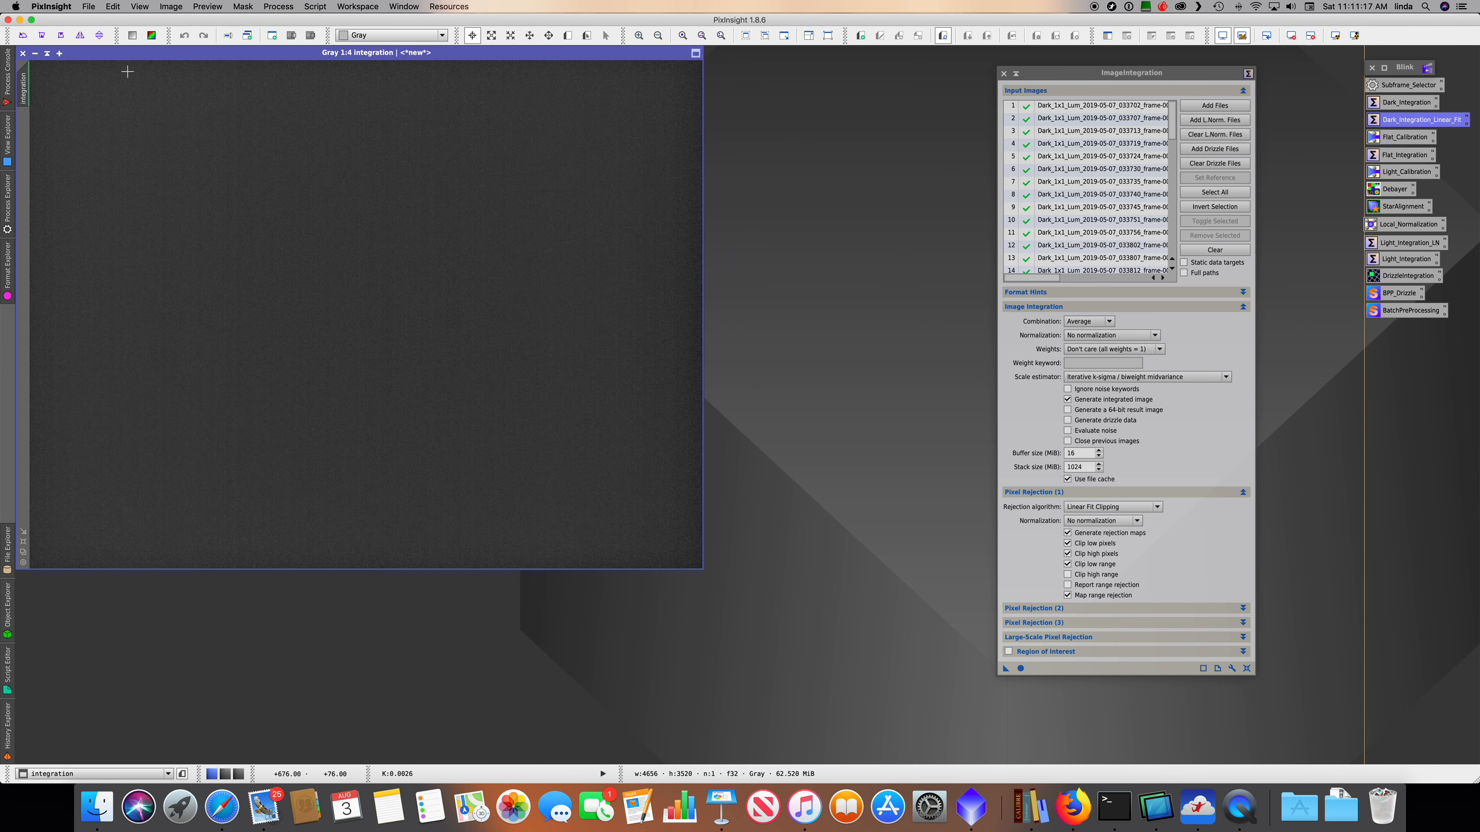
- Save the integrated flat dark as the XISF file master_flat_dark_0.2s_lum with default options, then close the image and ImageIntegration
click(89, 7)
click(89, 7)
click(89, 7)
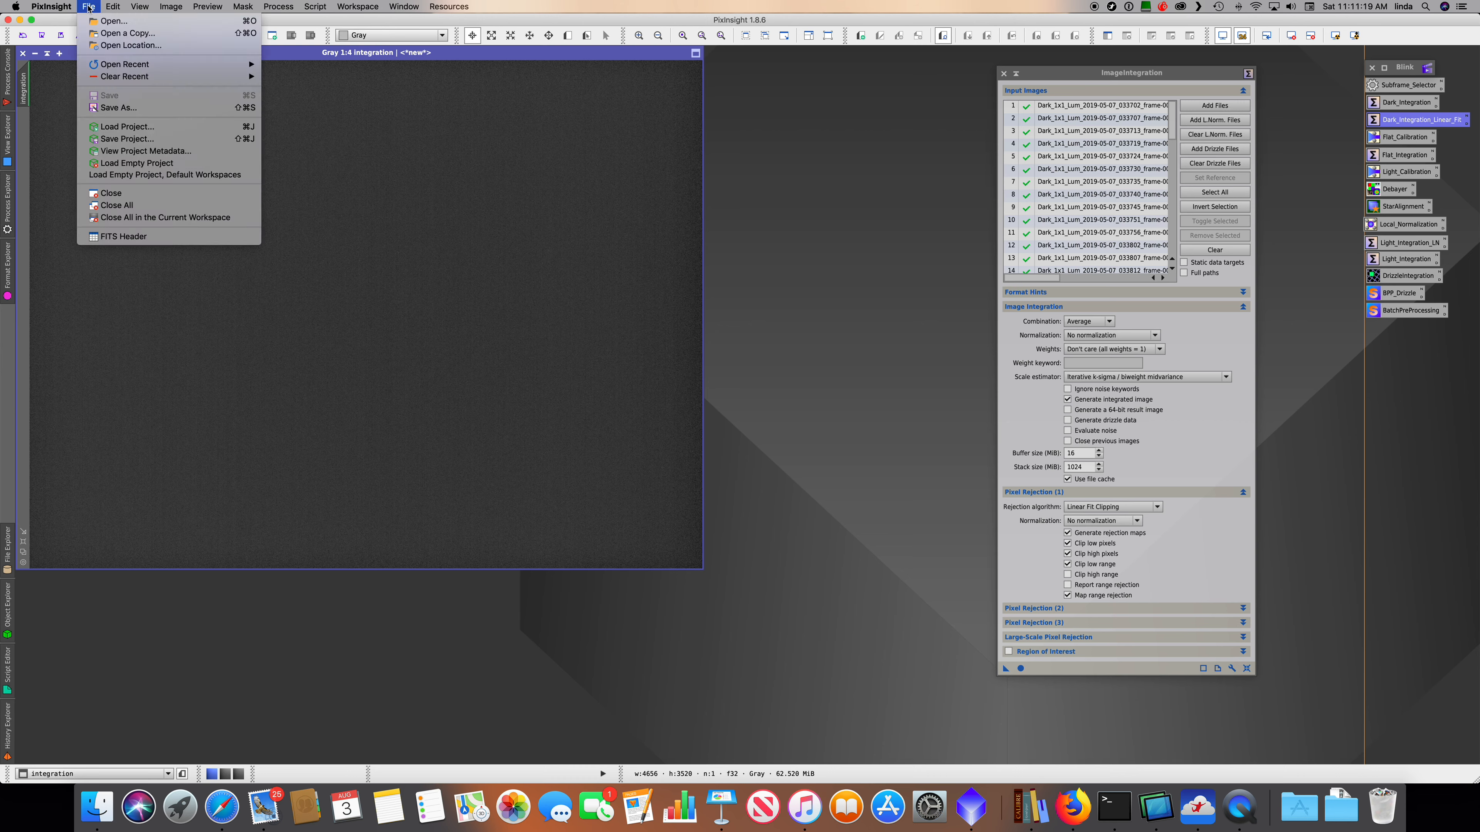
click(139, 109)
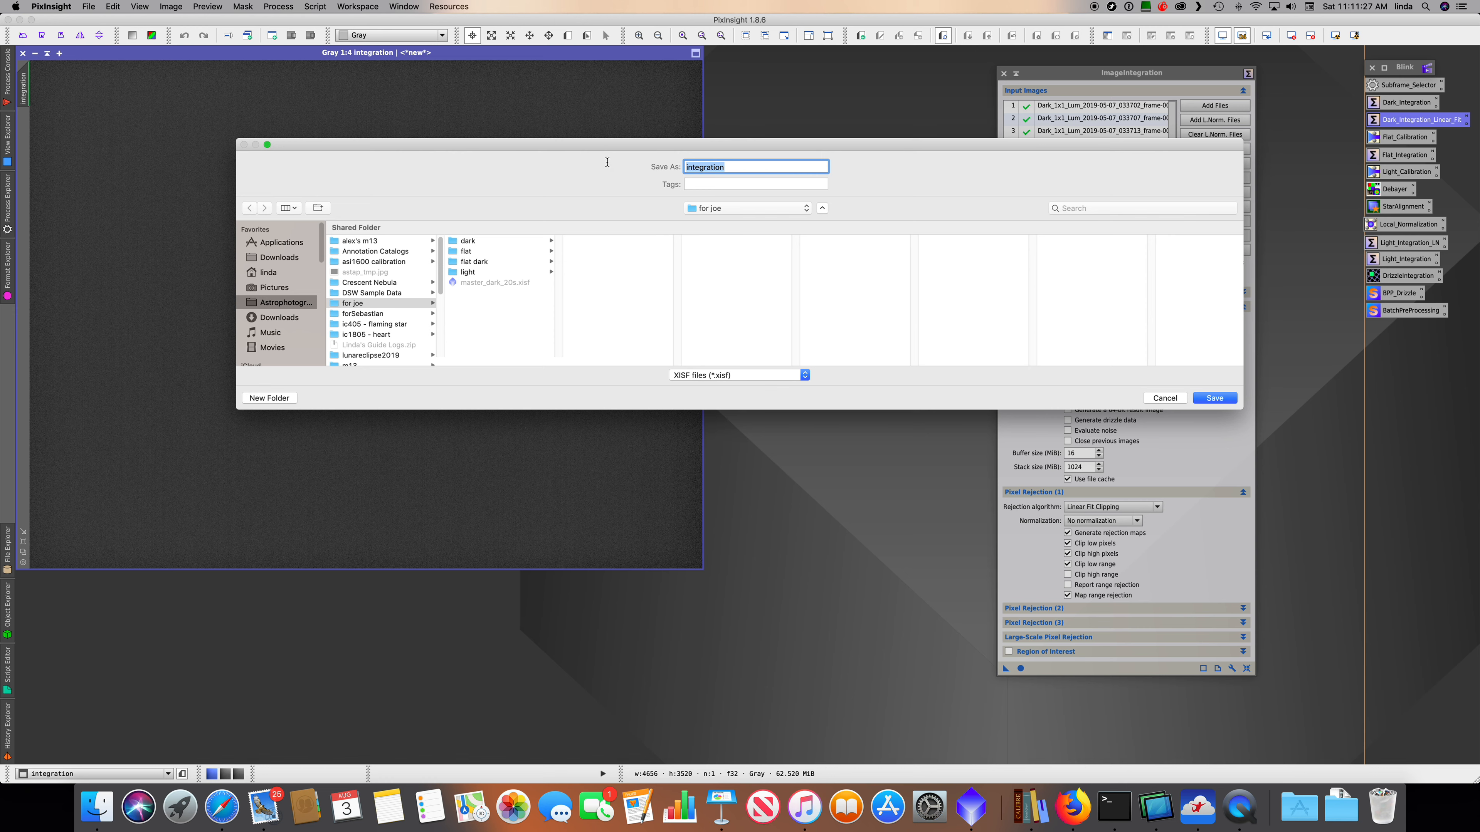
text(master_flat_dark_0.2s_lum)
click(1215, 398)
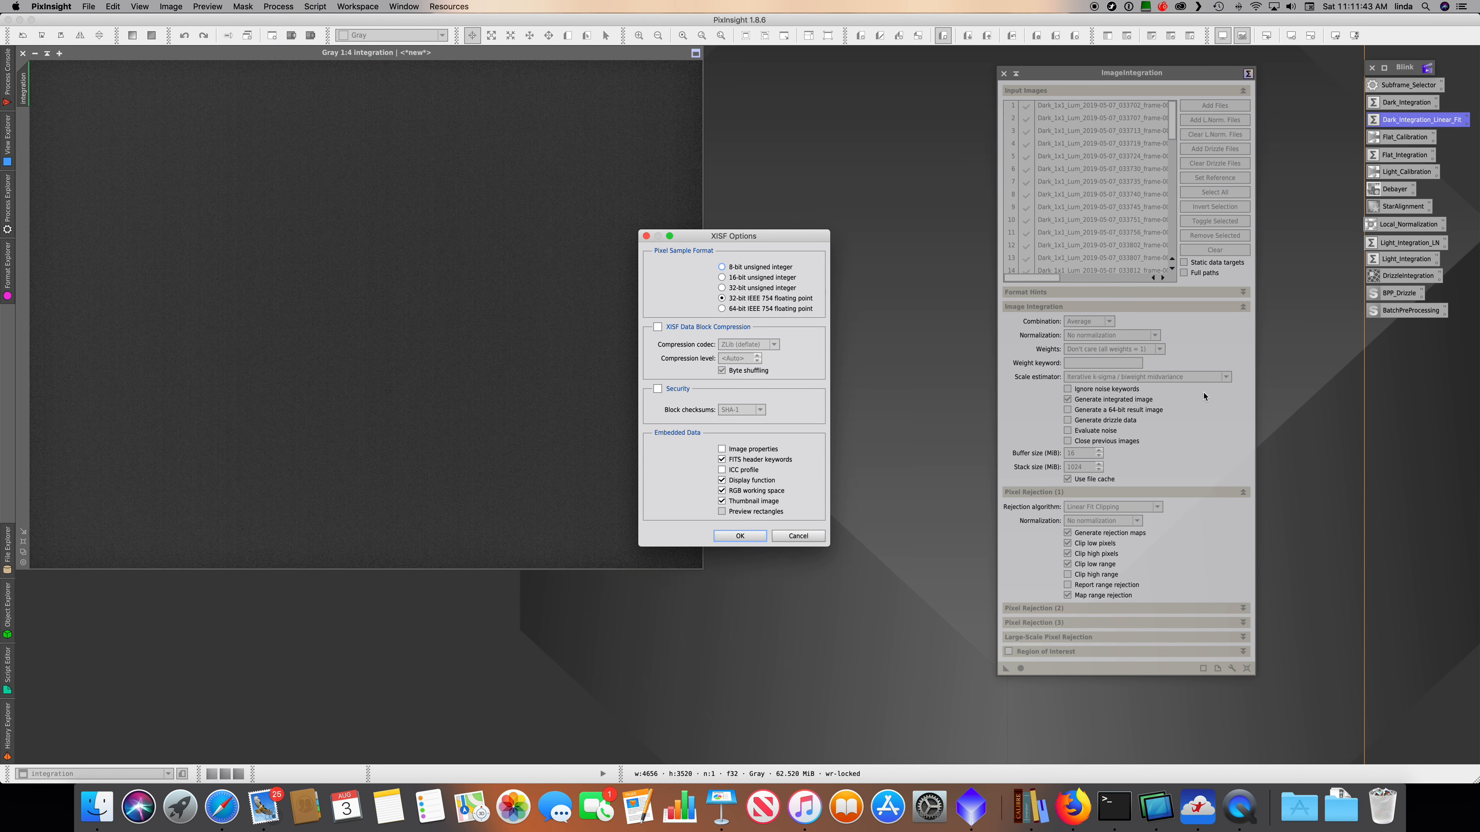
click(740, 536)
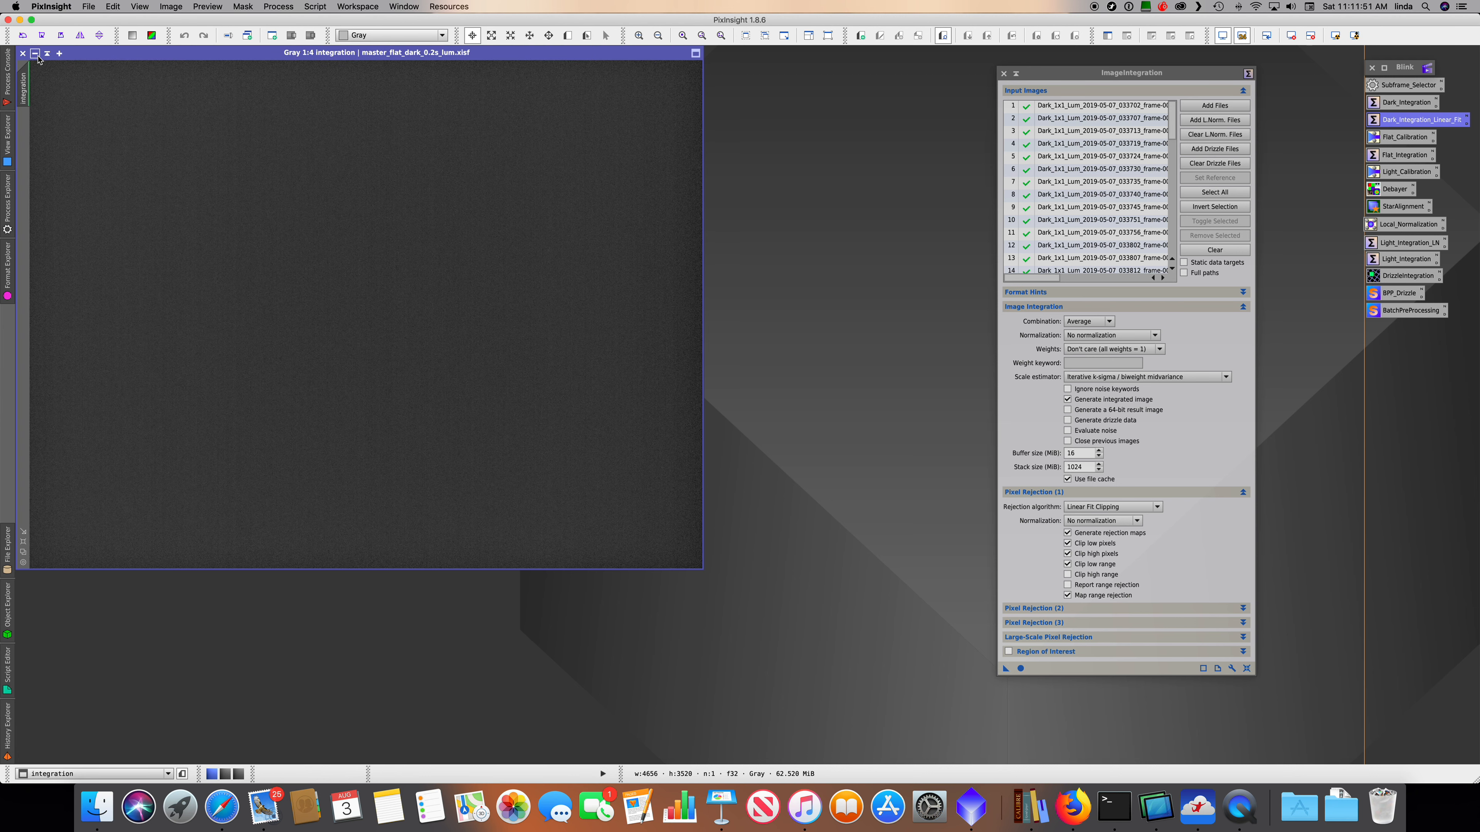
click(23, 53)
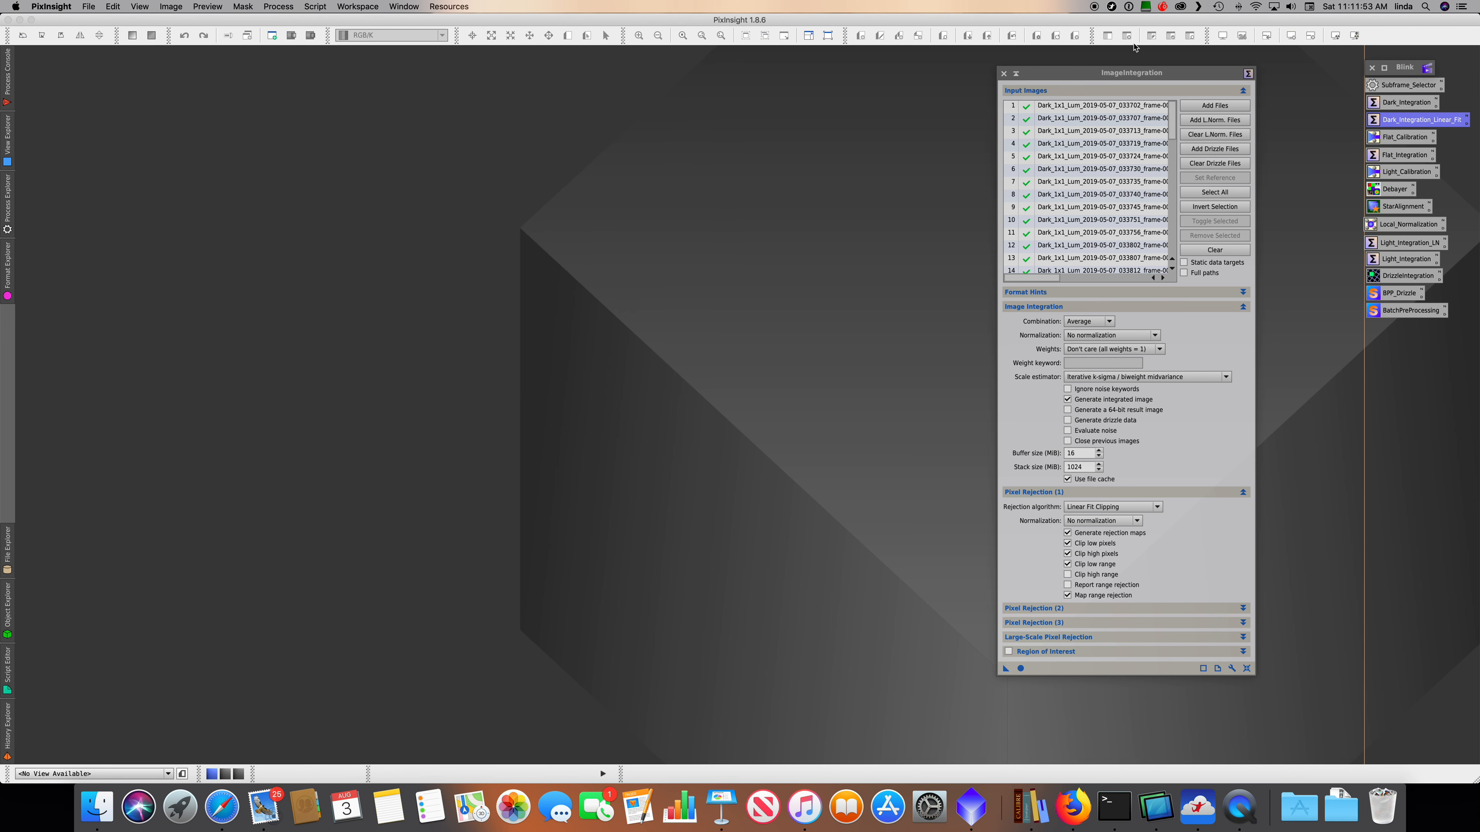
click(1004, 73)
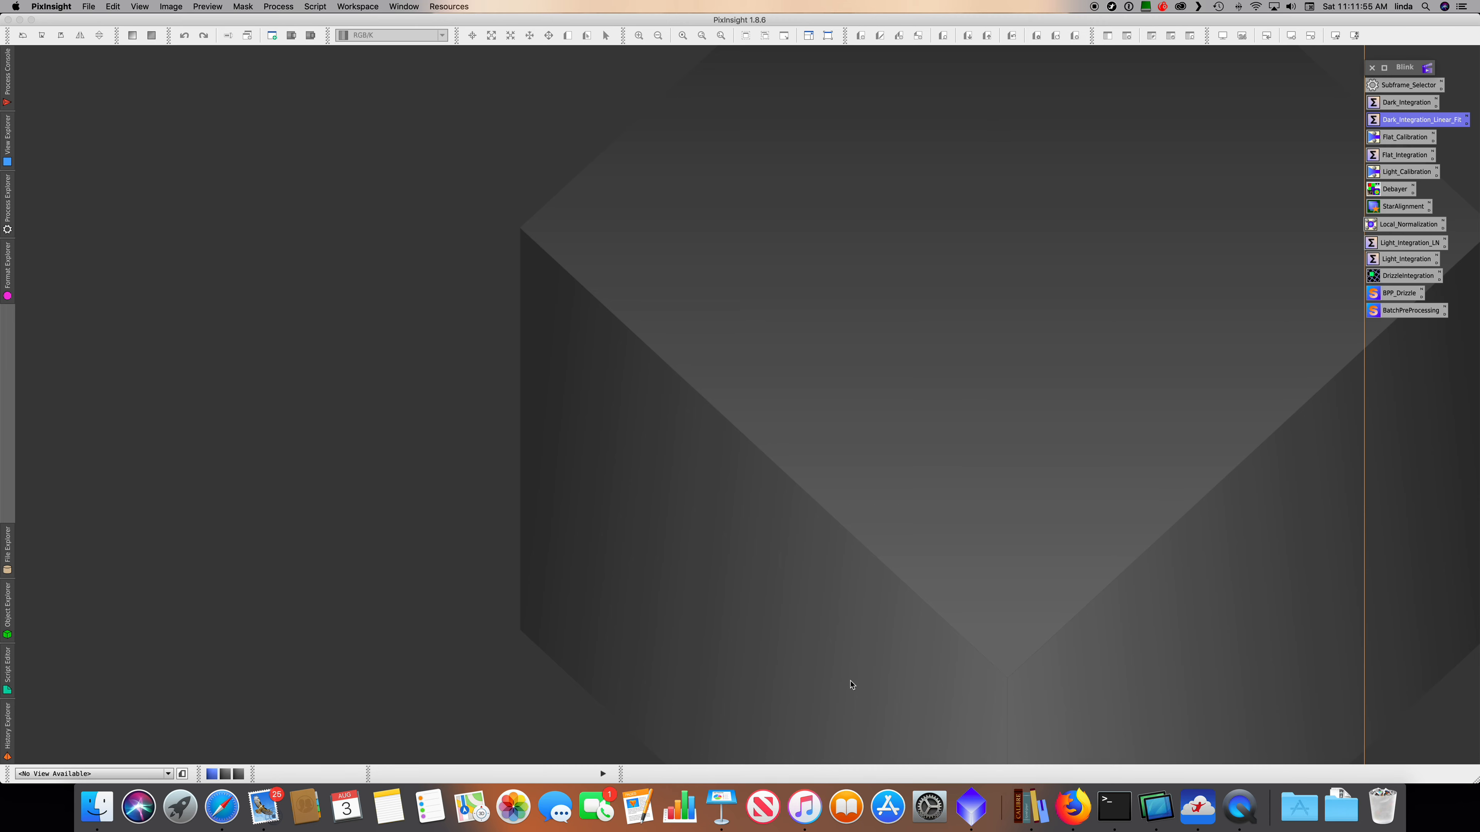
- Switch to Keynote, review the "Calibrate the Flats" slide, and return to PixInsight
click(721, 807)
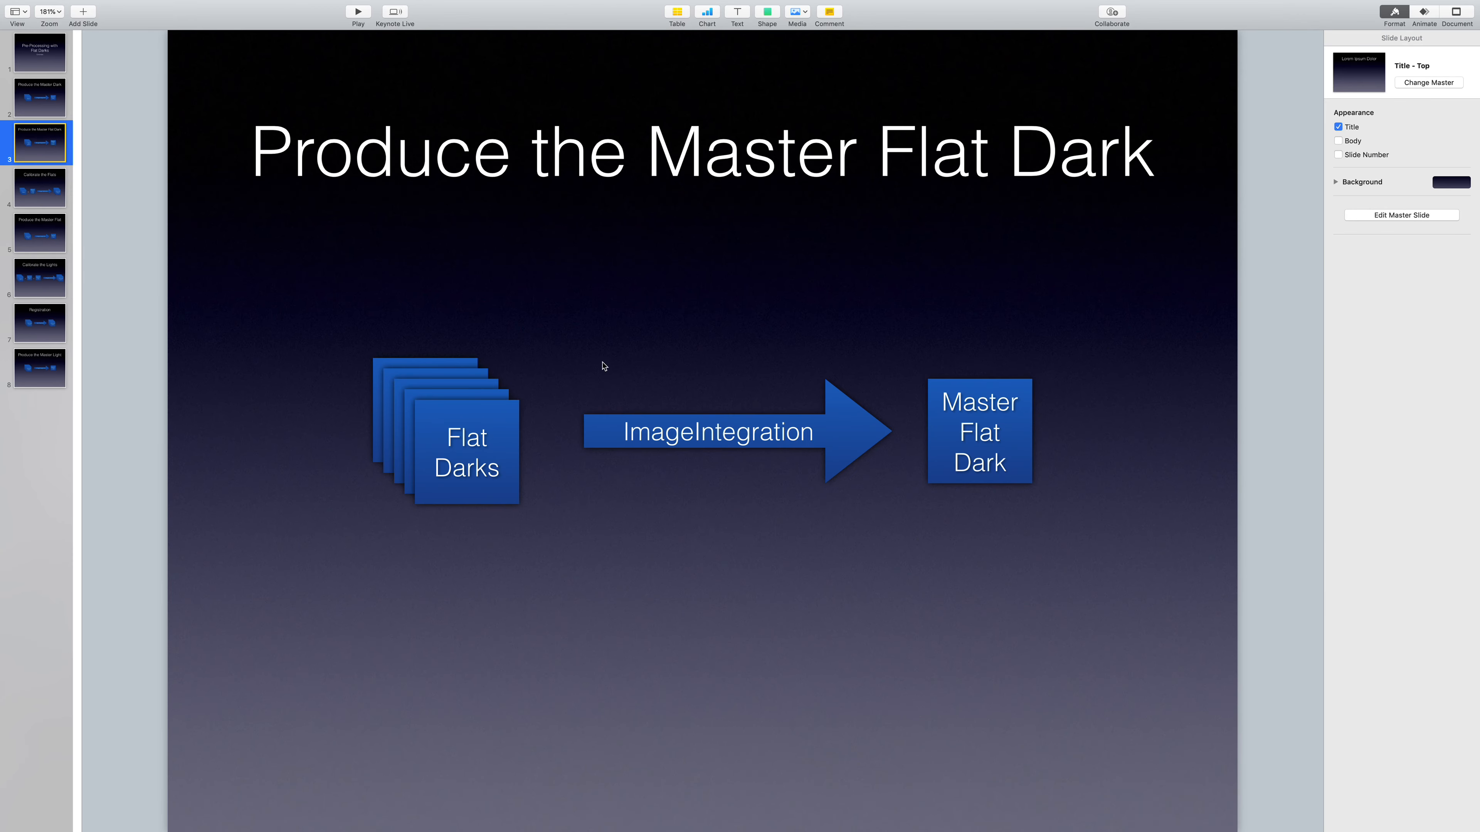
click(62, 183)
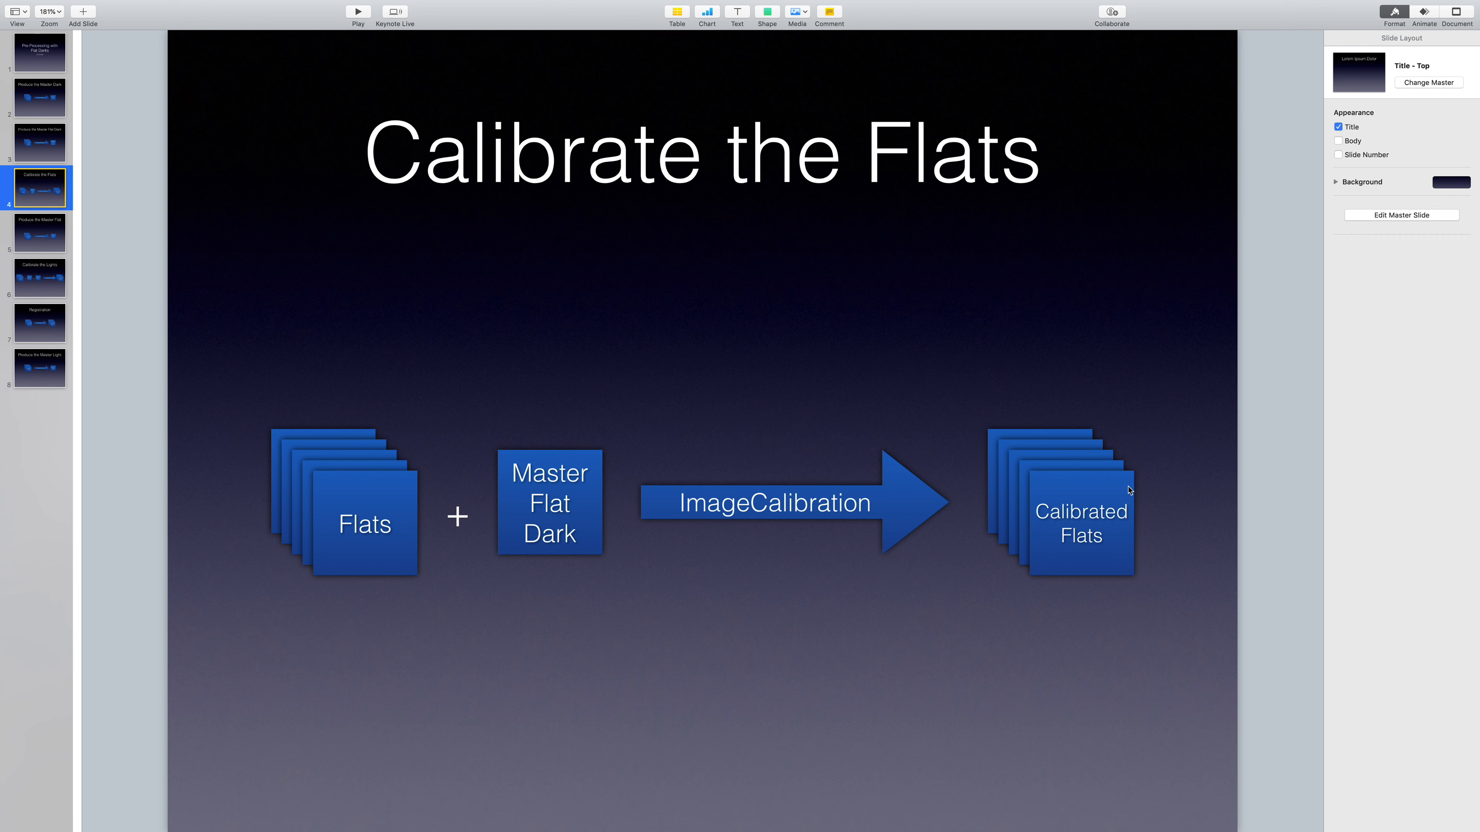
mouse_move(993, 825)
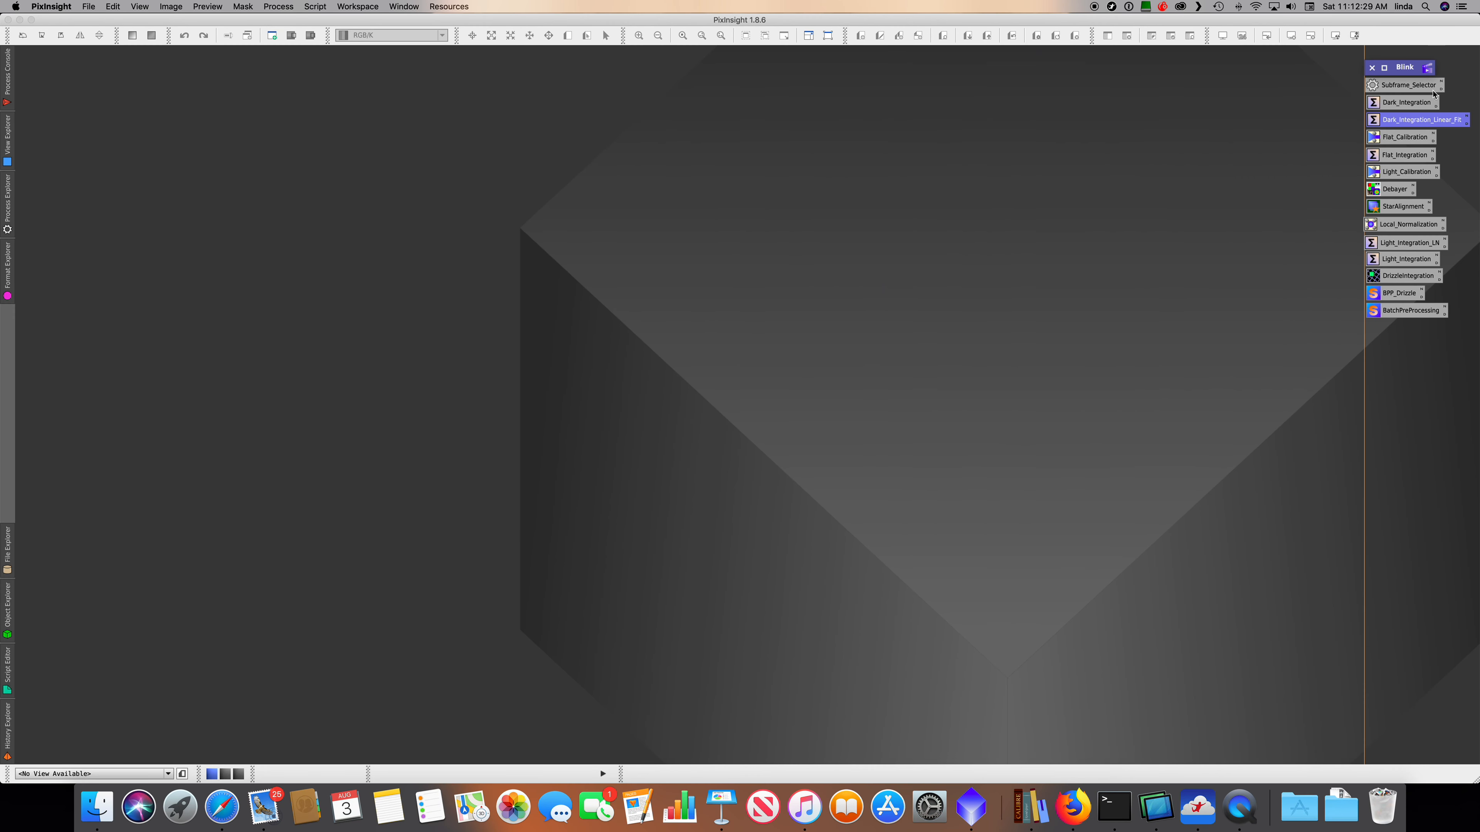
- Open the saved Flat_Calibration process and add all the frames in the "flat" folder as target frames
double_click(1408, 138)
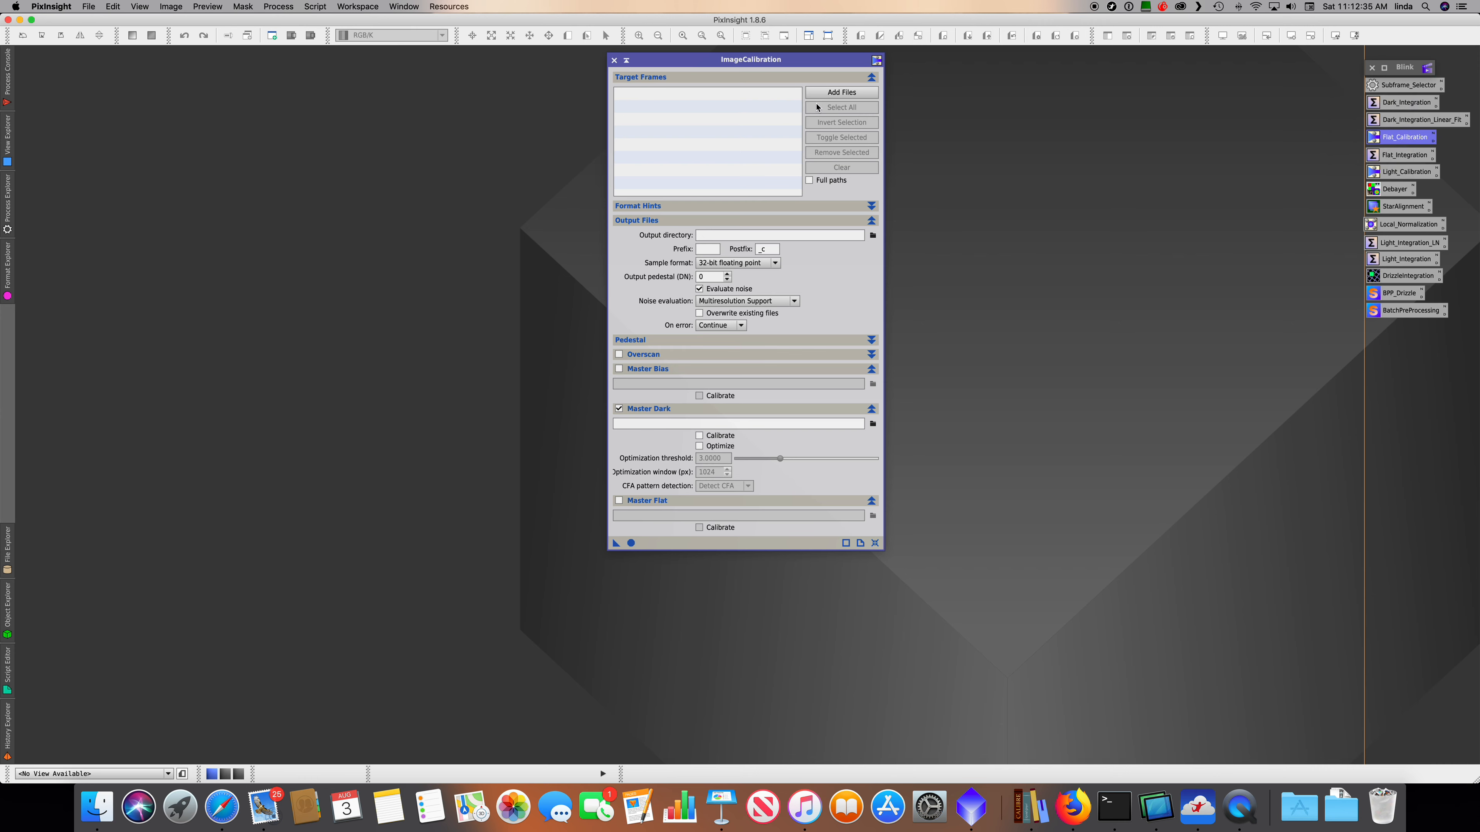
click(827, 93)
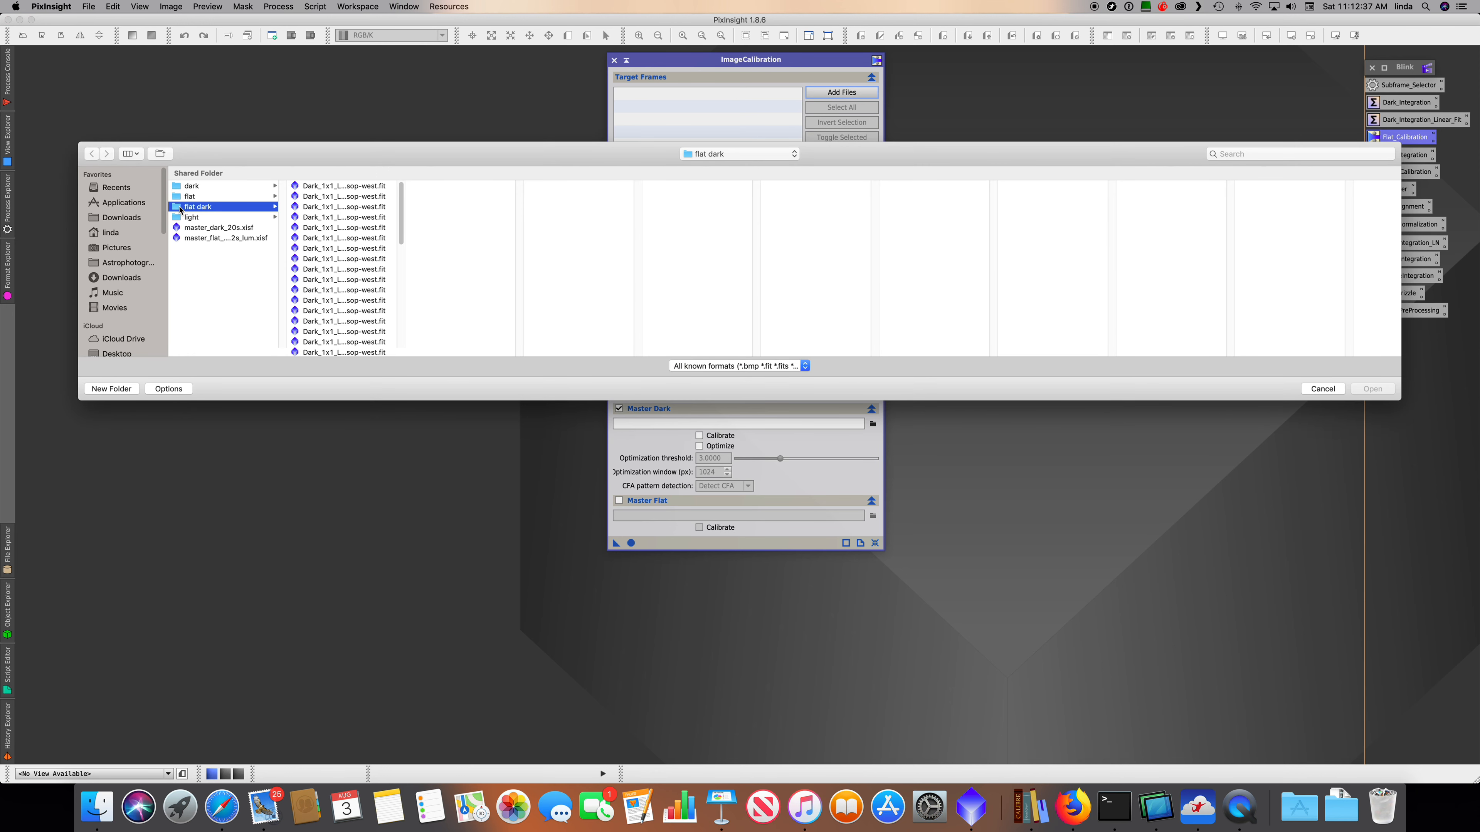
click(218, 197)
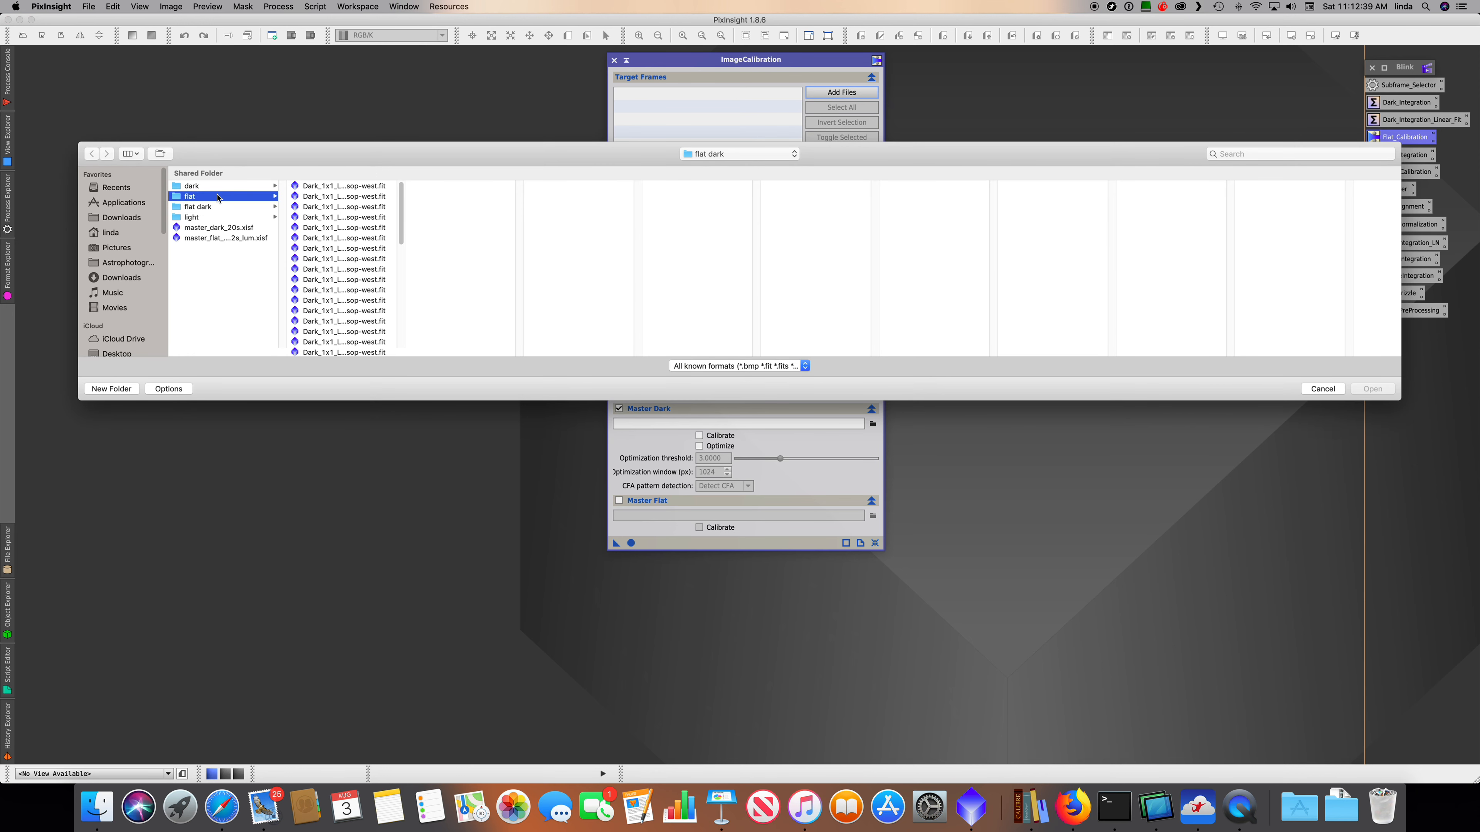
click(353, 188)
scroll(362, 271, down, 5)
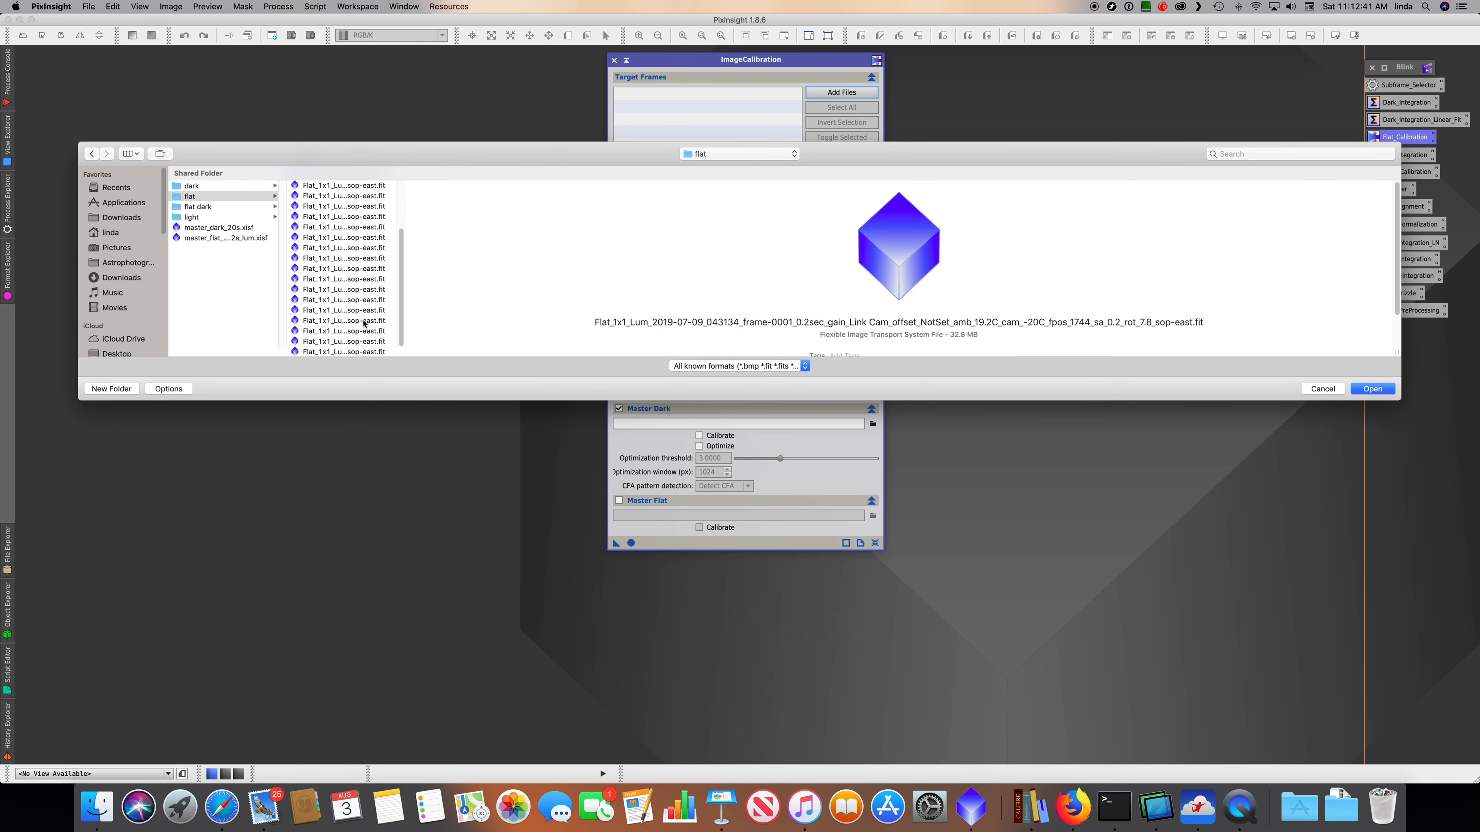
shift+click(366, 352)
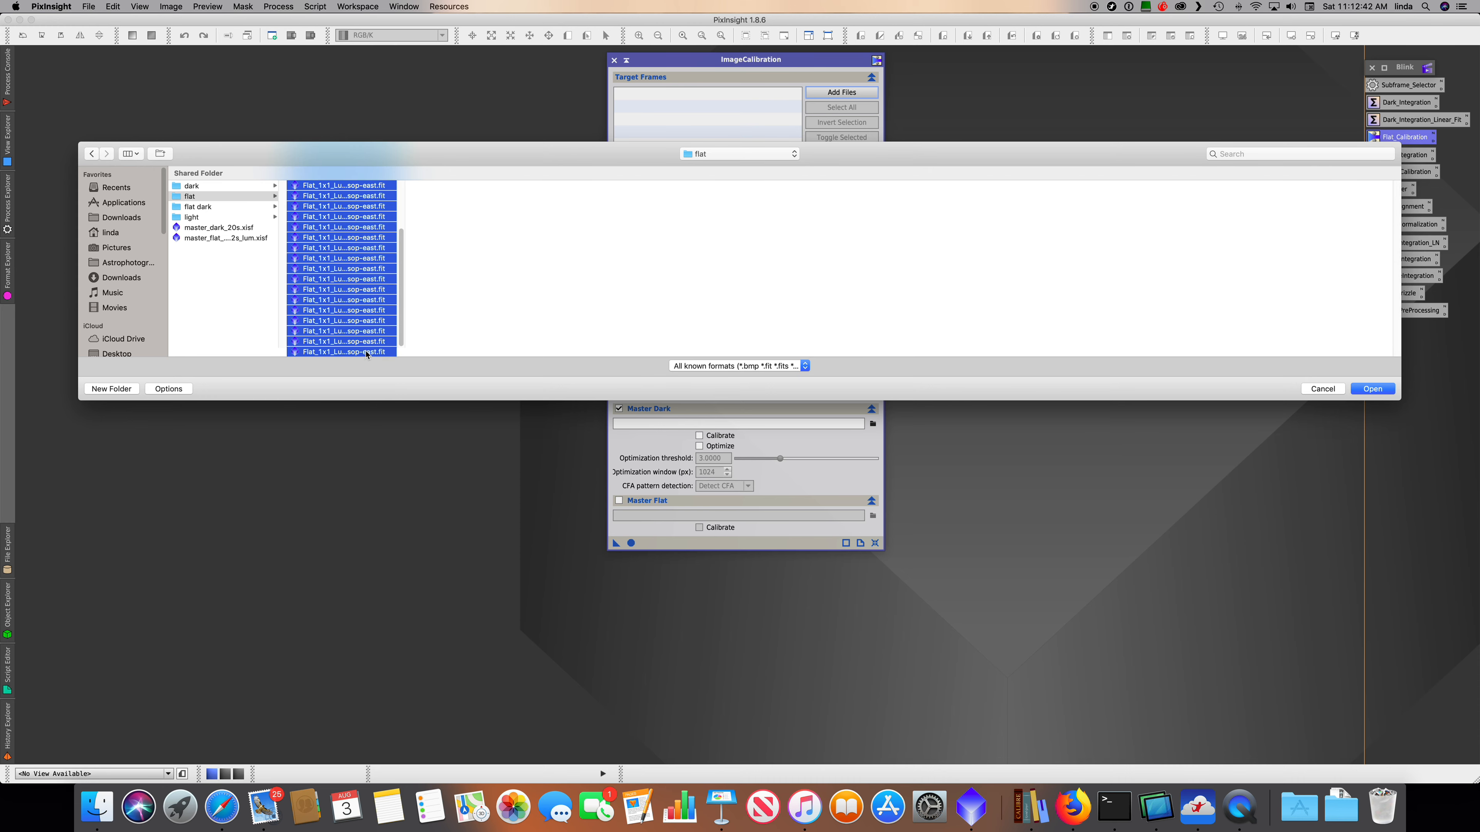
click(1370, 389)
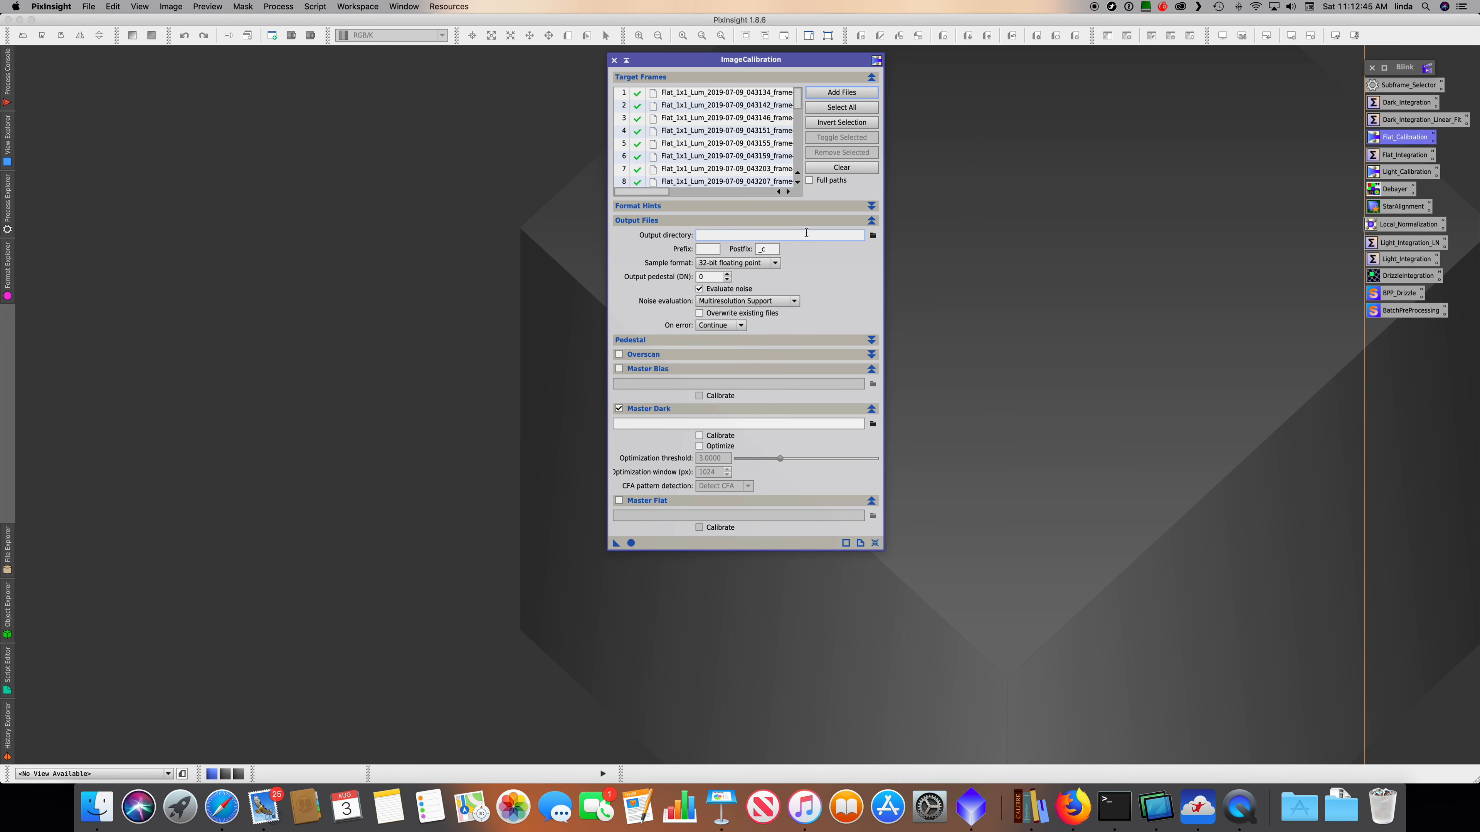
- Create a folder named "calibrated" inside the "flat" folder and set it as the calibration output directory
click(872, 235)
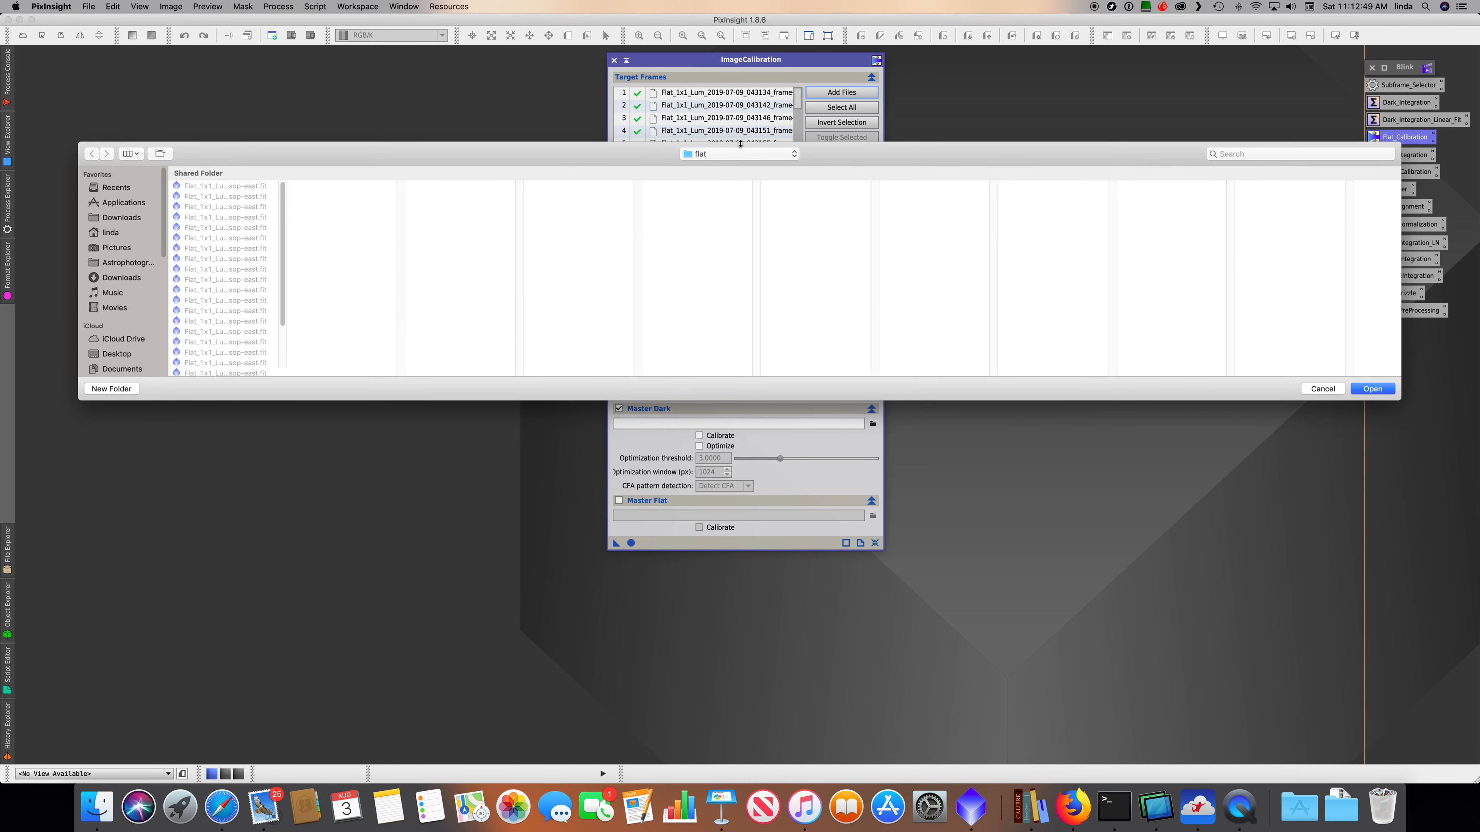
click(763, 154)
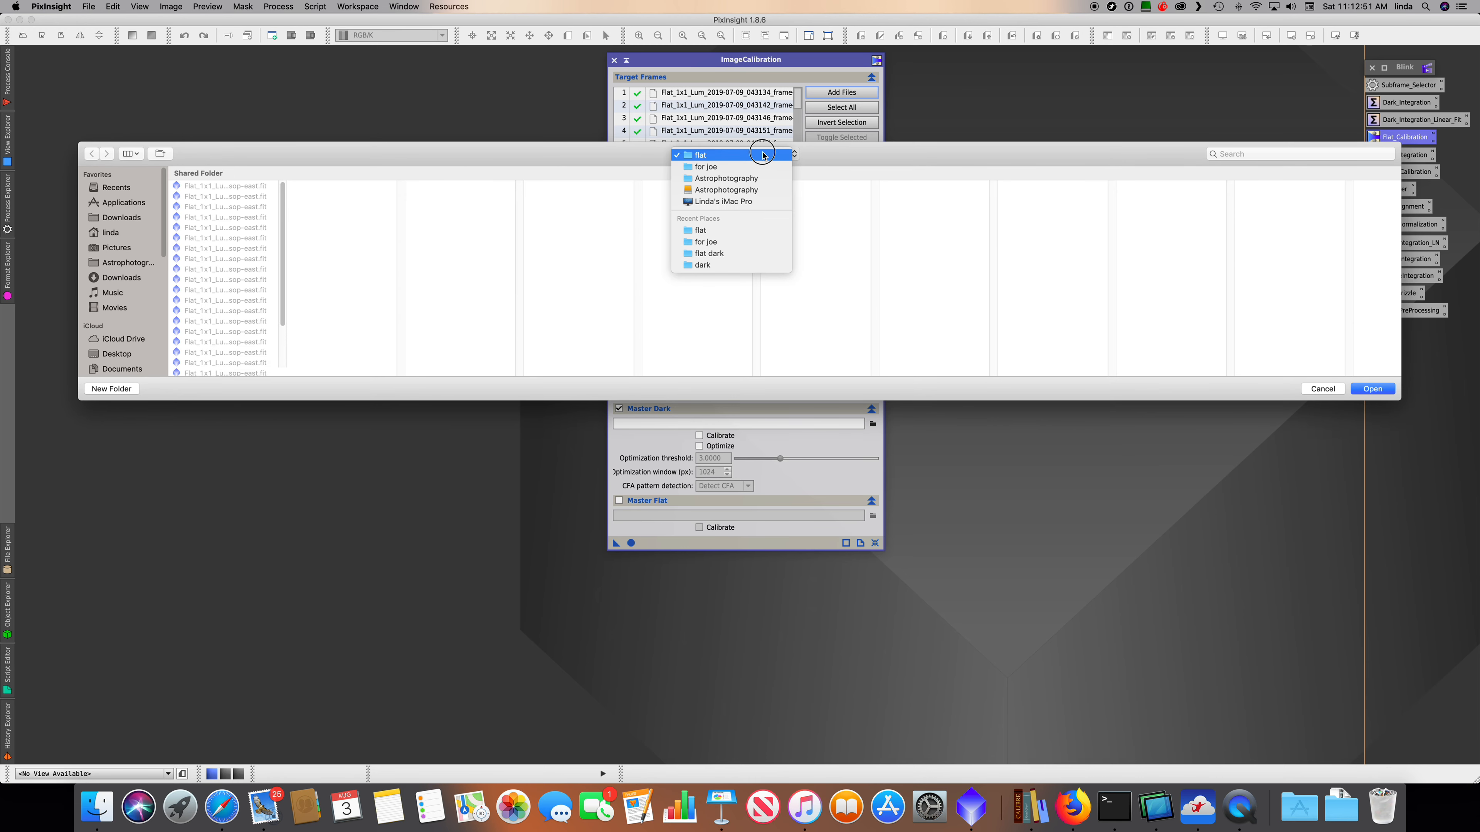
click(745, 168)
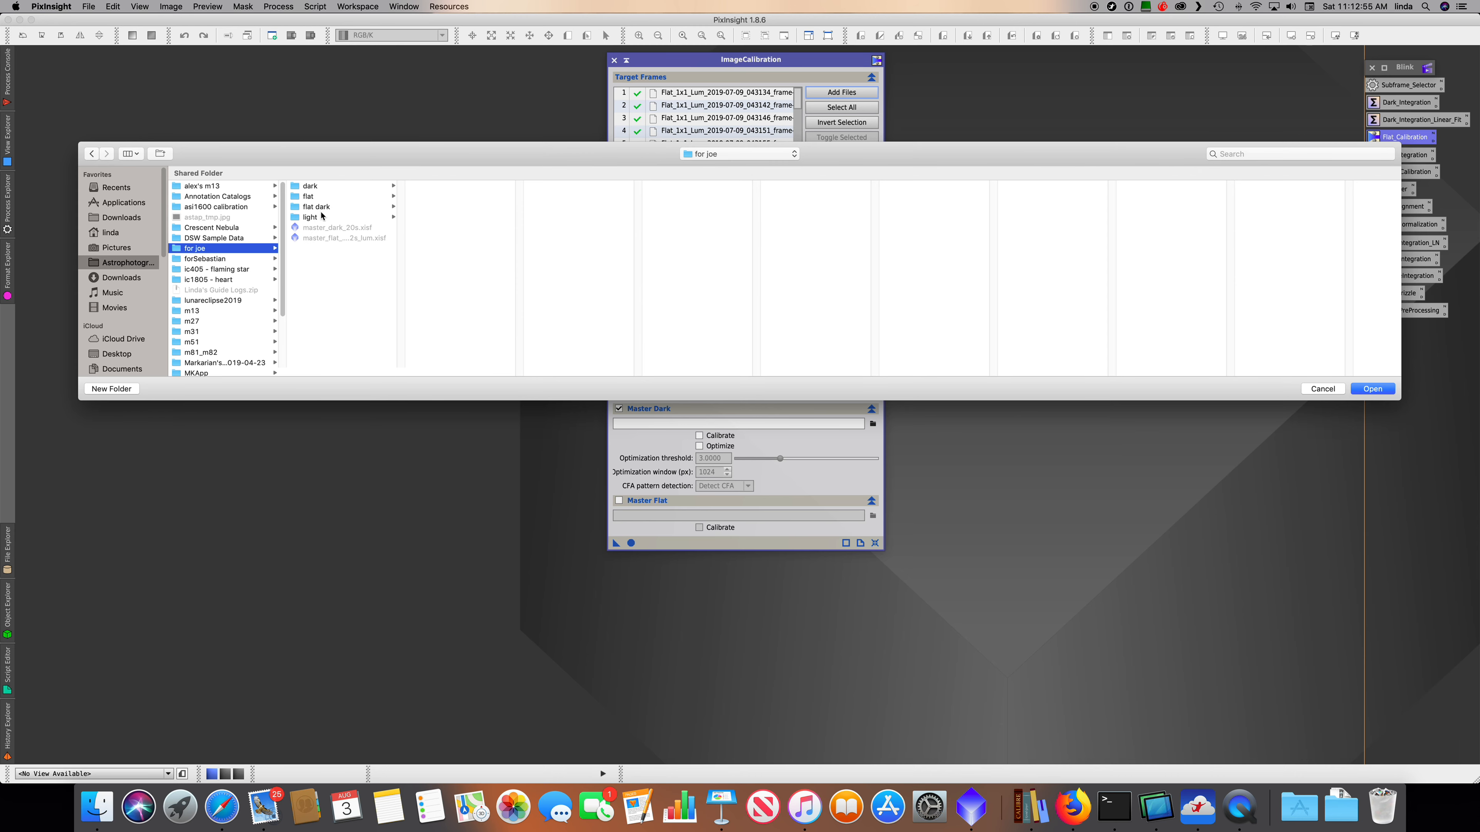
click(329, 198)
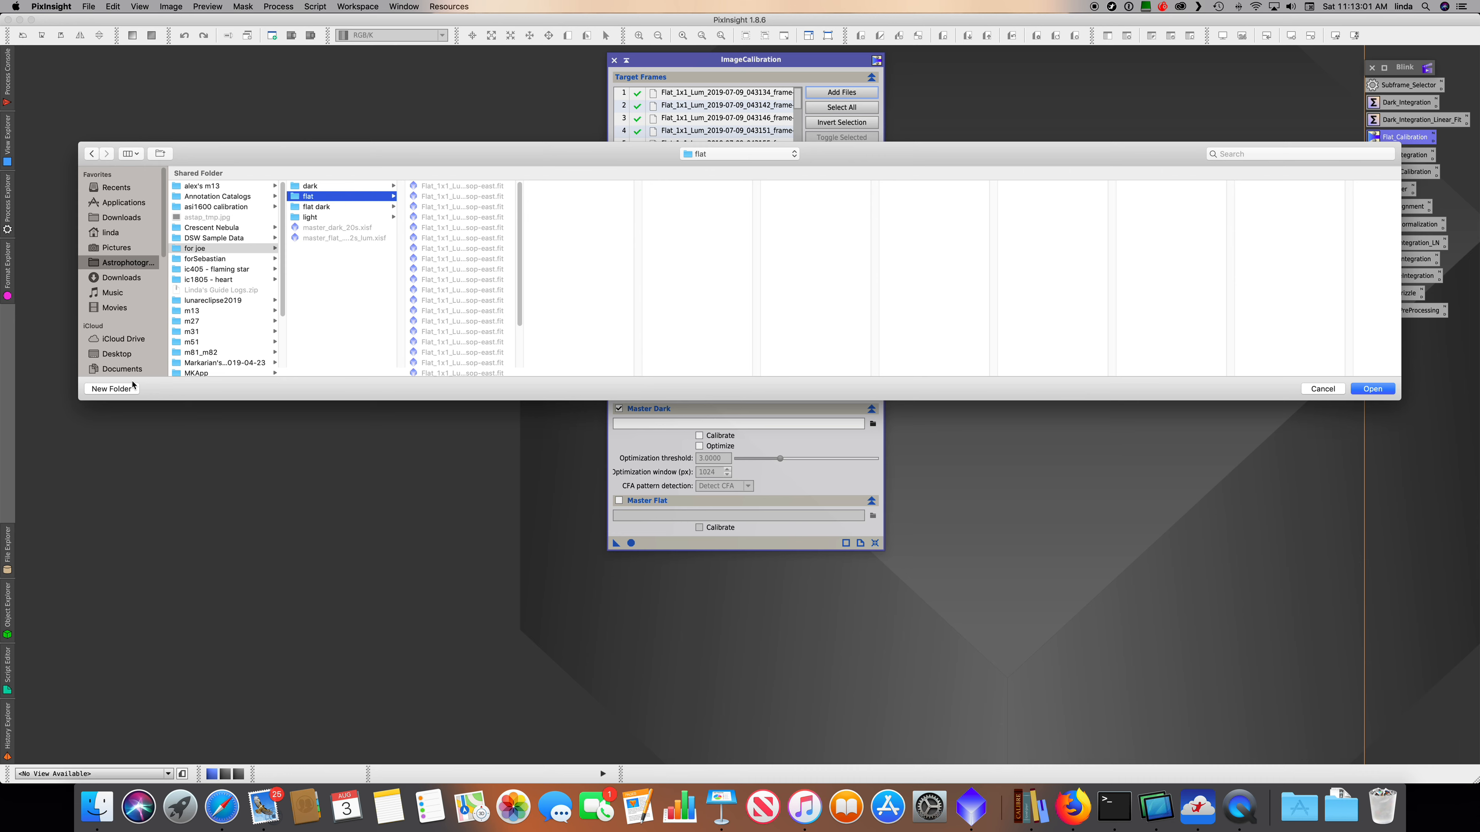
click(117, 389)
text(calibrated)
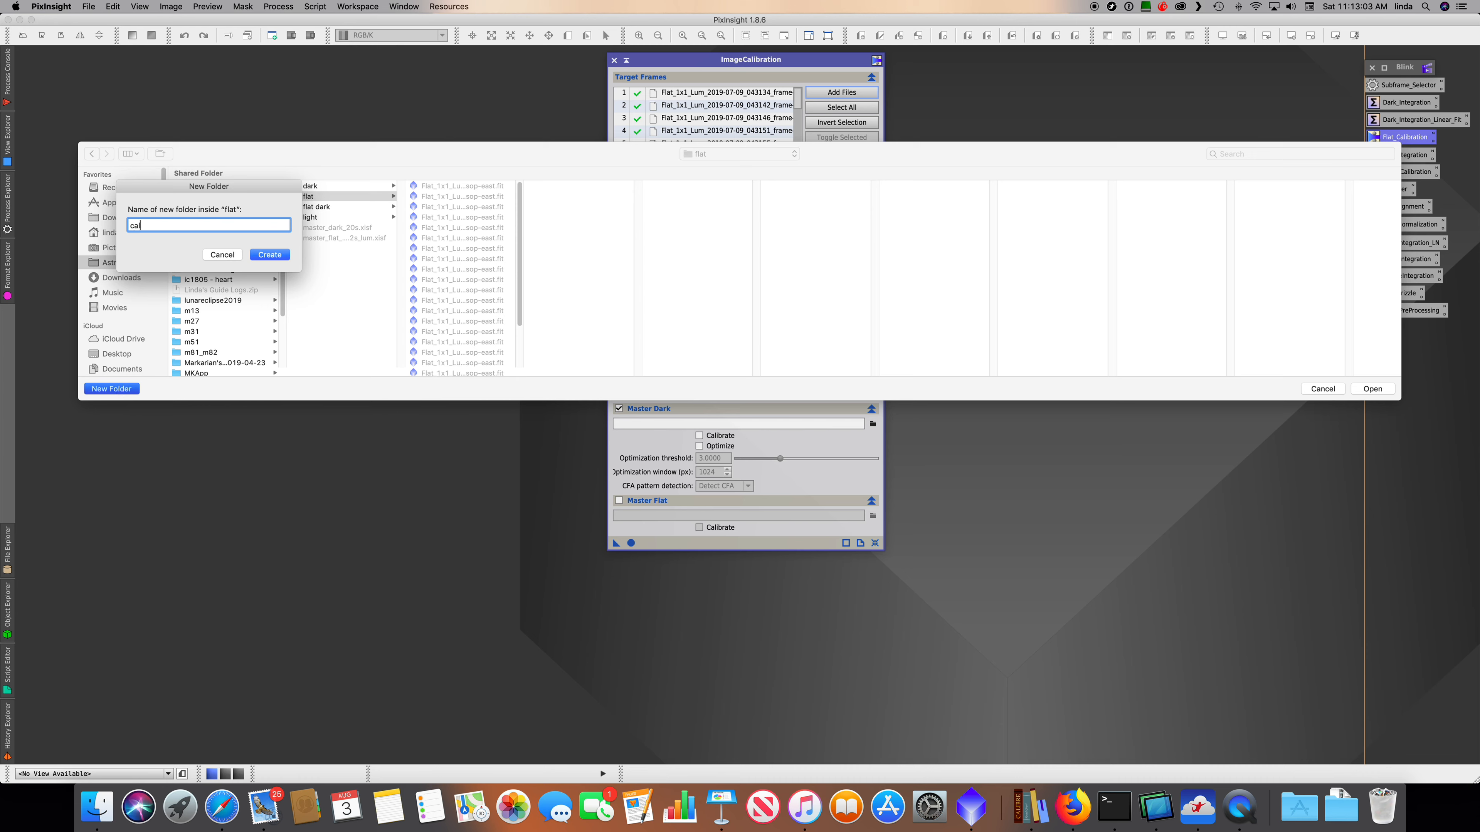
key(Return)
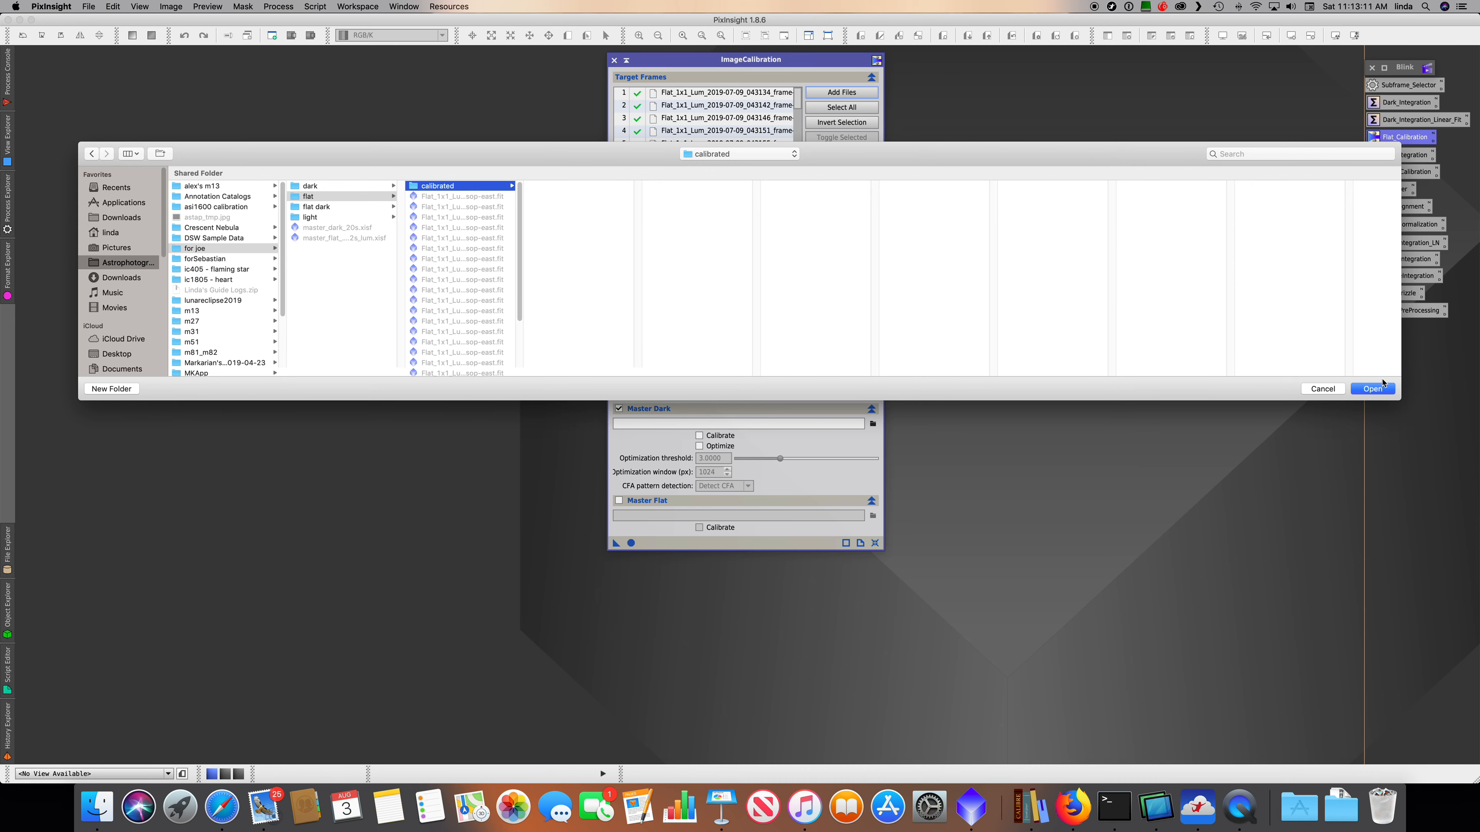
click(1372, 389)
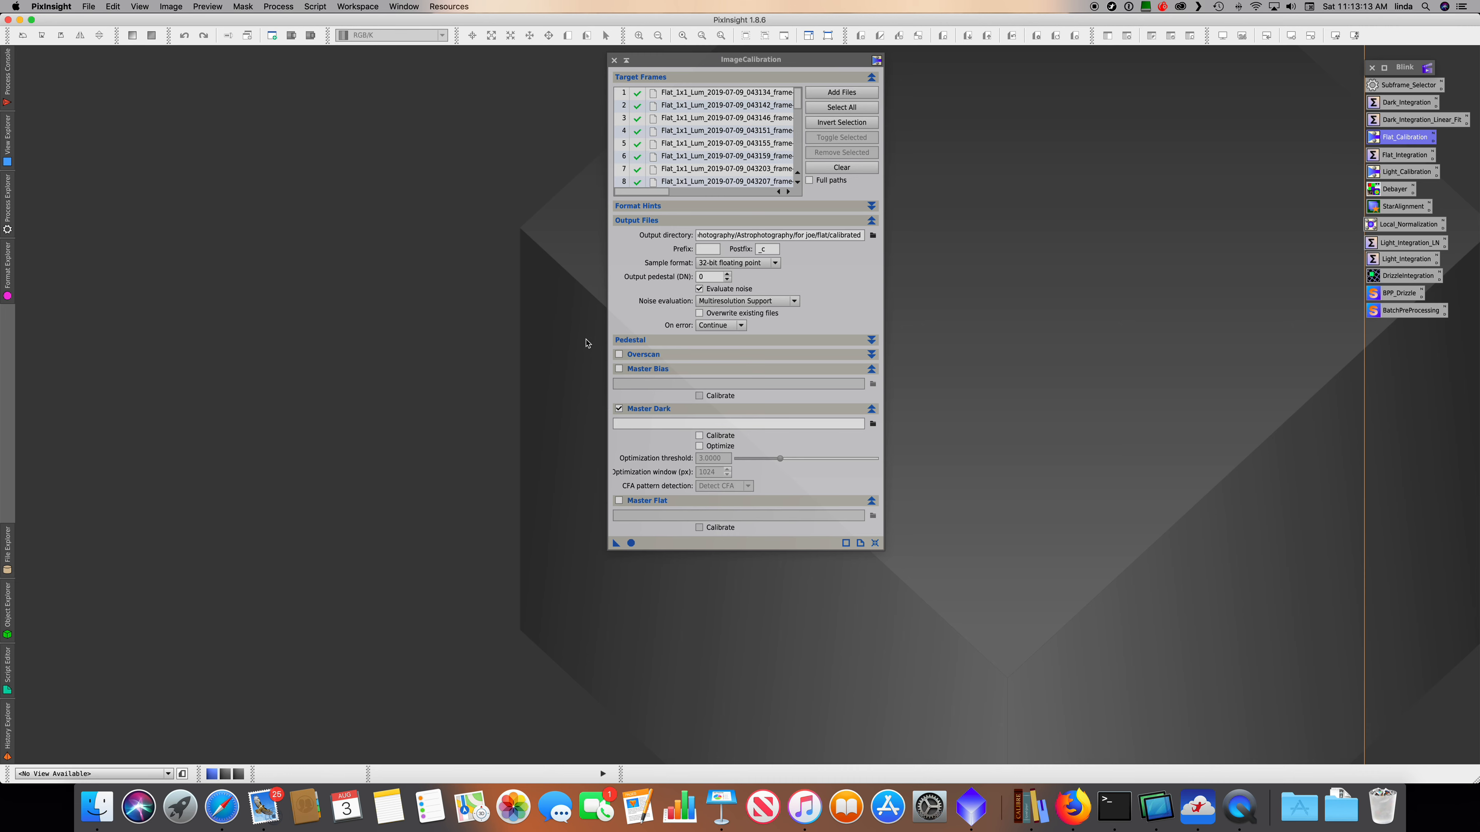
- Calibrate the flats using master_flat_dark_0.2s_lum.xisf as the master dark, and close ImageCalibration
click(619, 407)
click(758, 426)
click(872, 424)
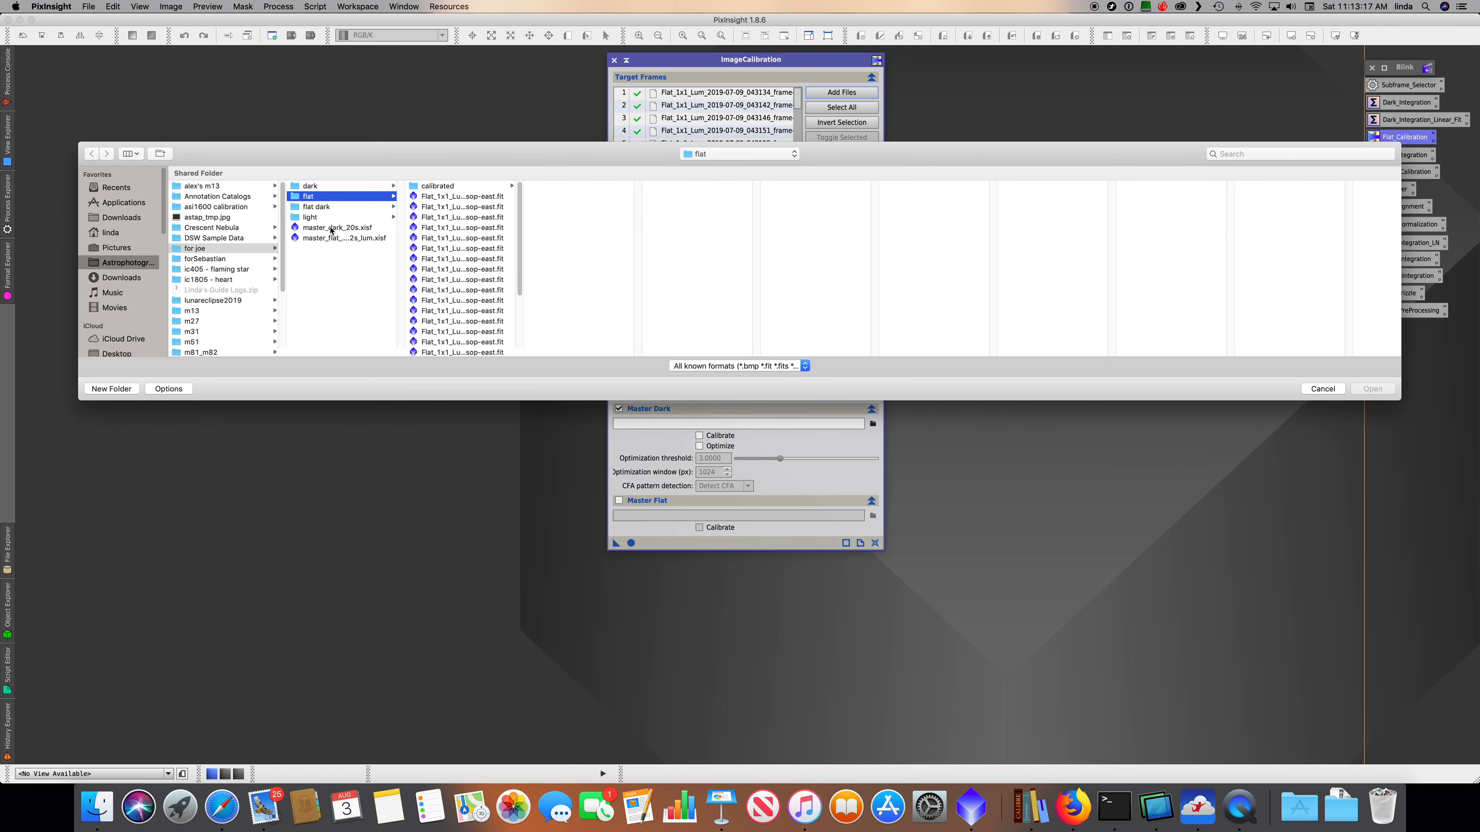
click(331, 239)
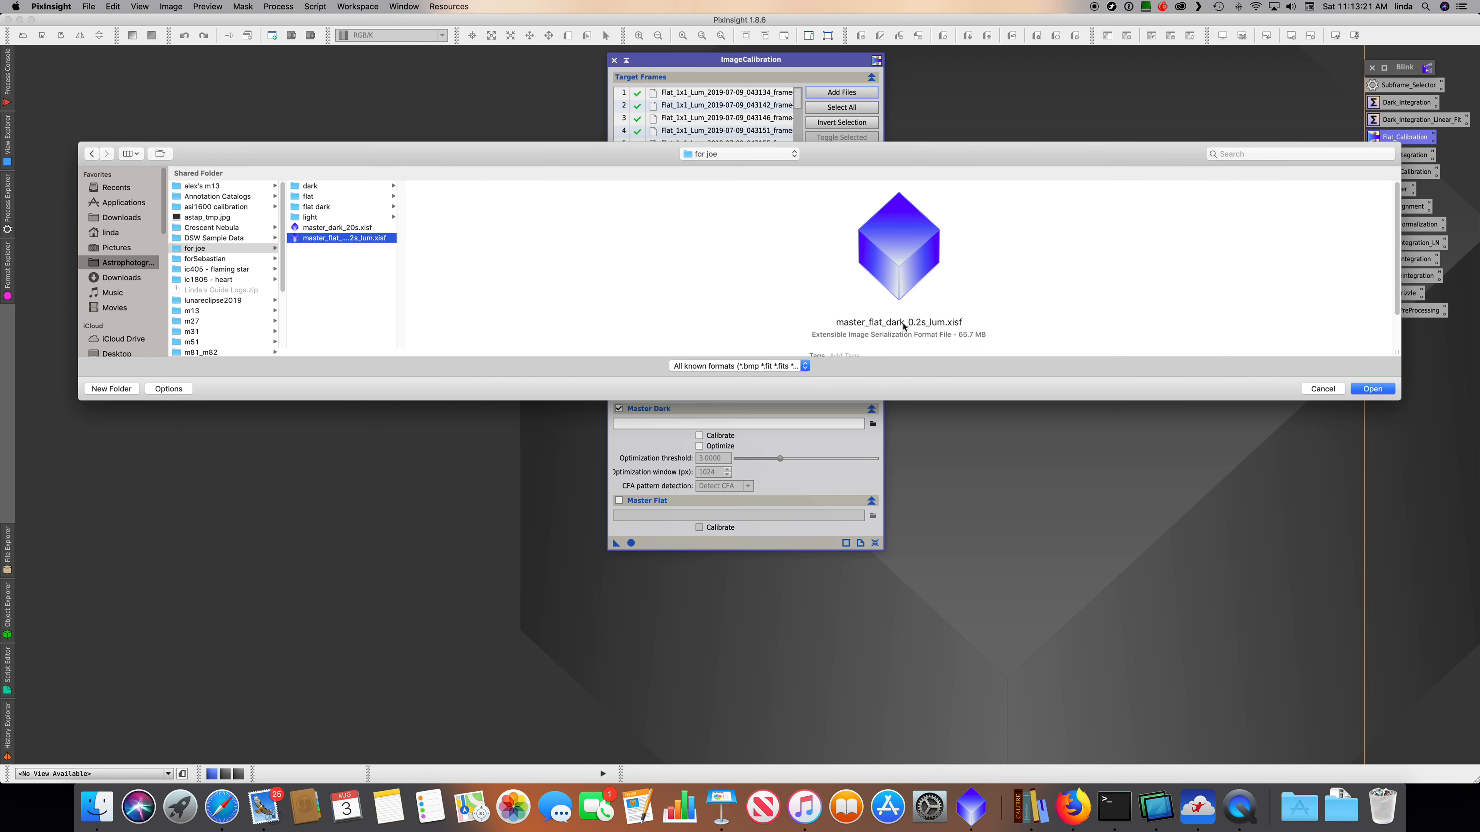
click(1372, 389)
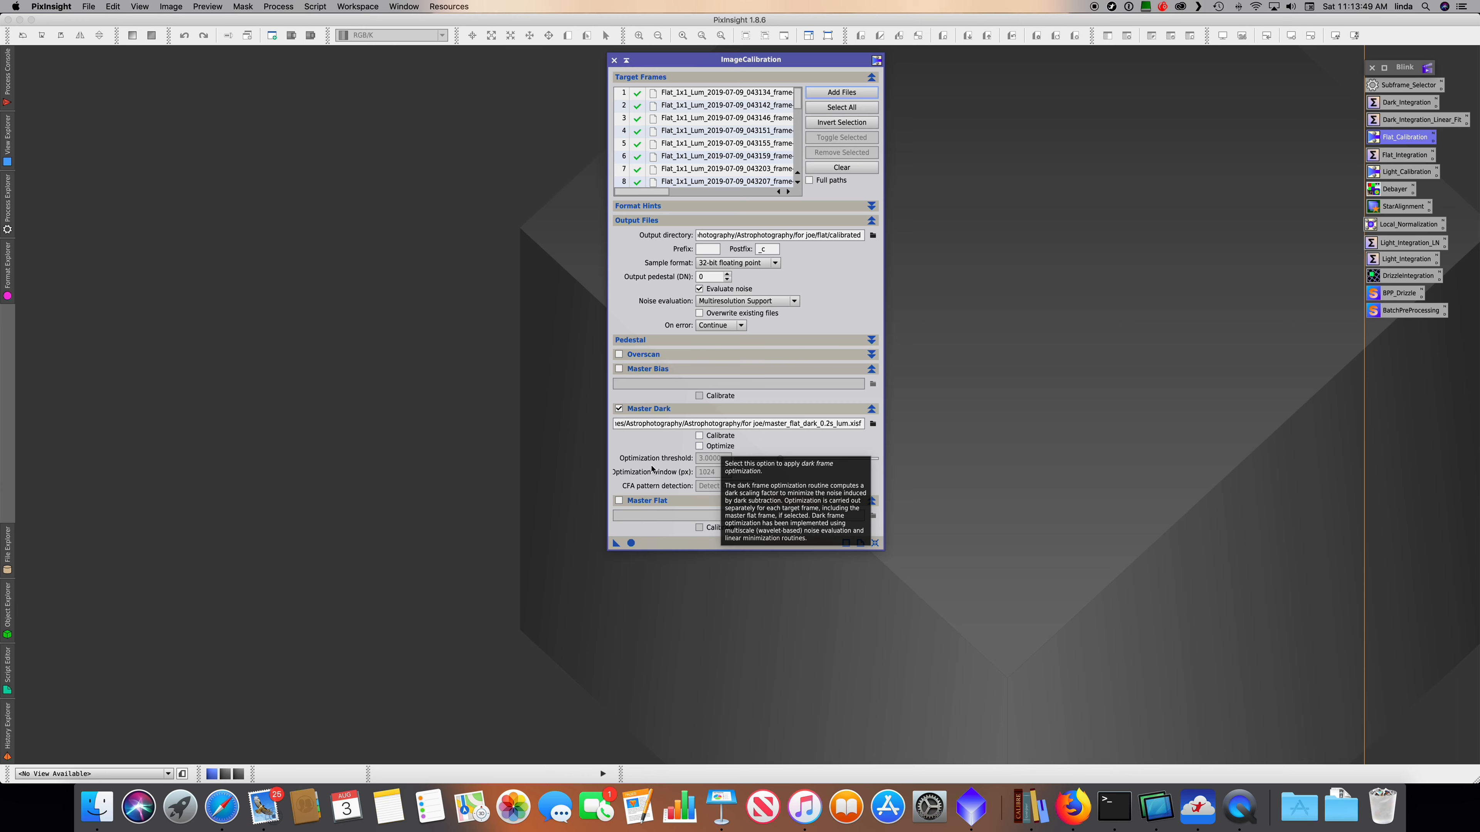
click(631, 542)
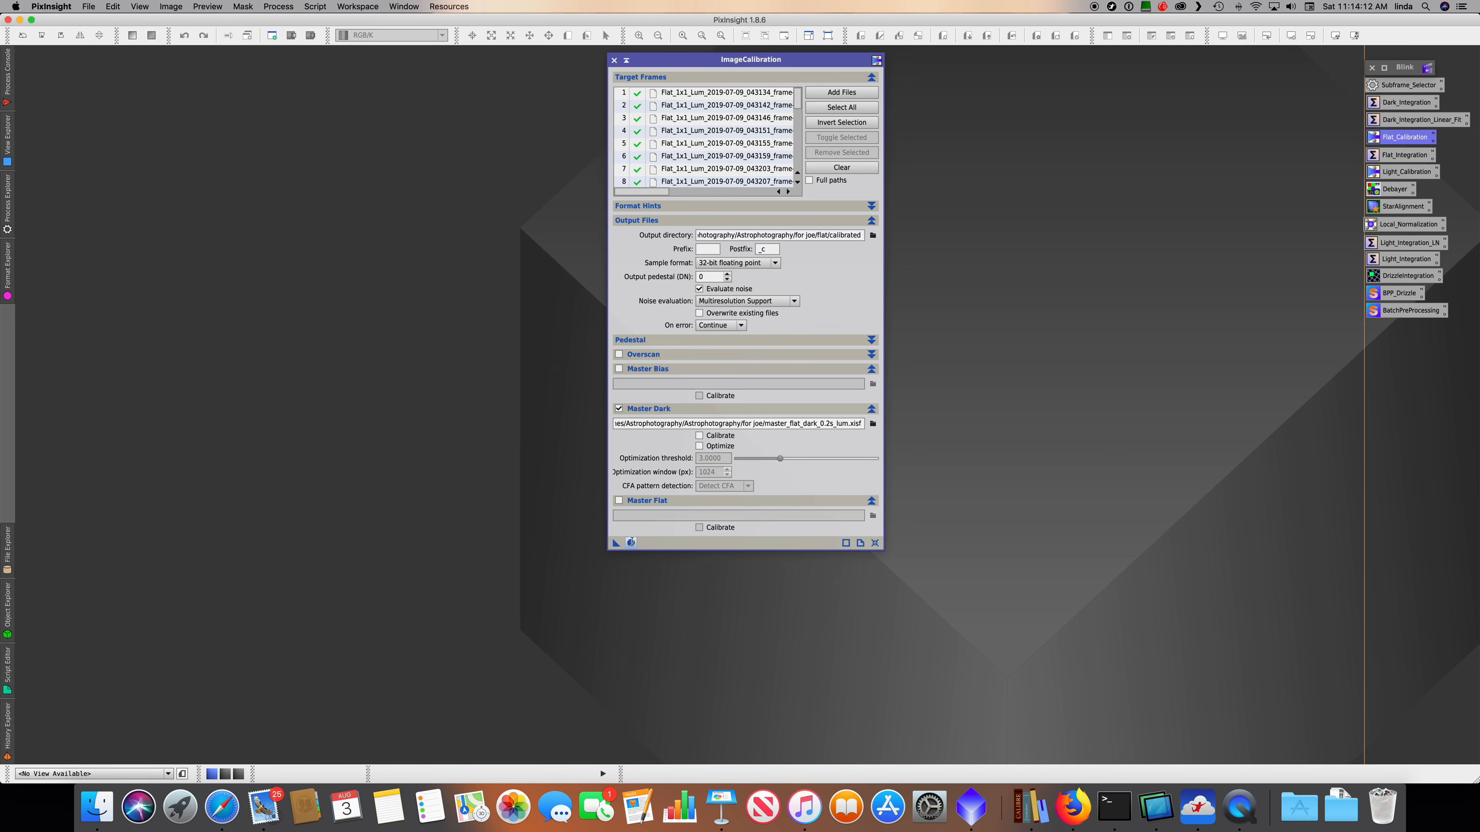
click(615, 60)
- Open the first uncalibrated frame from the "flat" folder and its calibrated version from the "calibrated" subfolder
key(super+o)
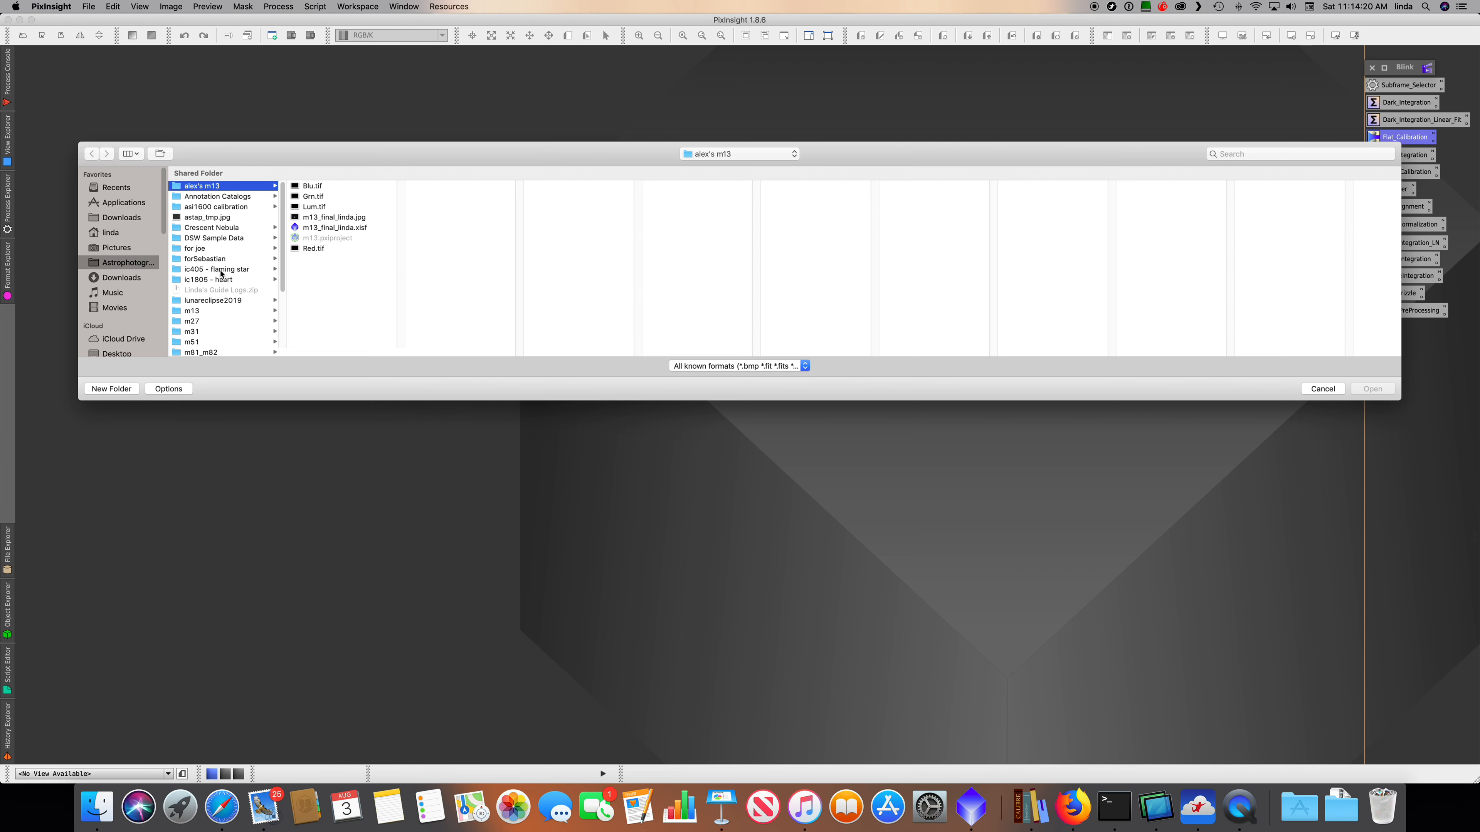
click(209, 248)
click(324, 198)
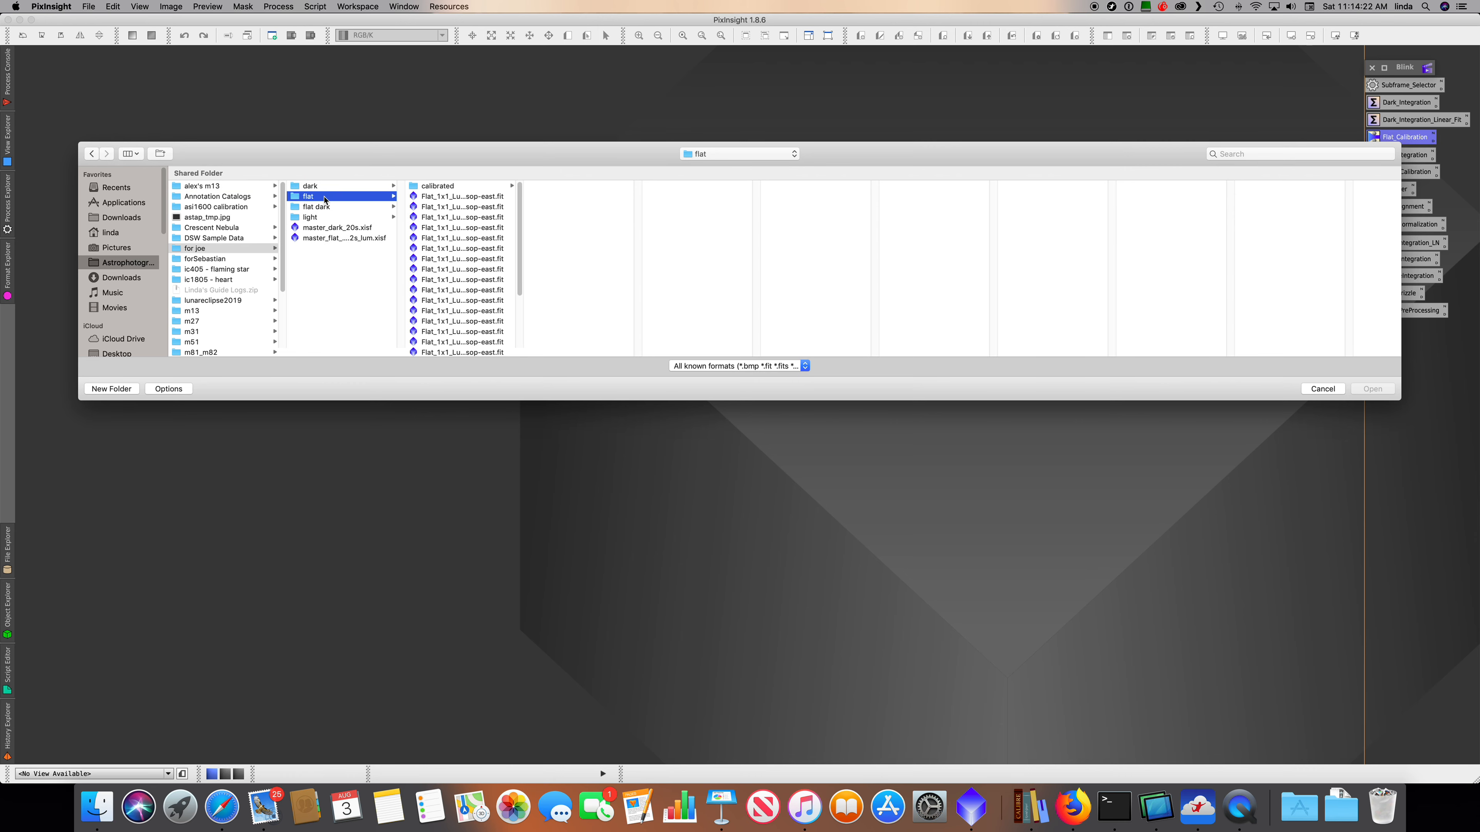
click(455, 218)
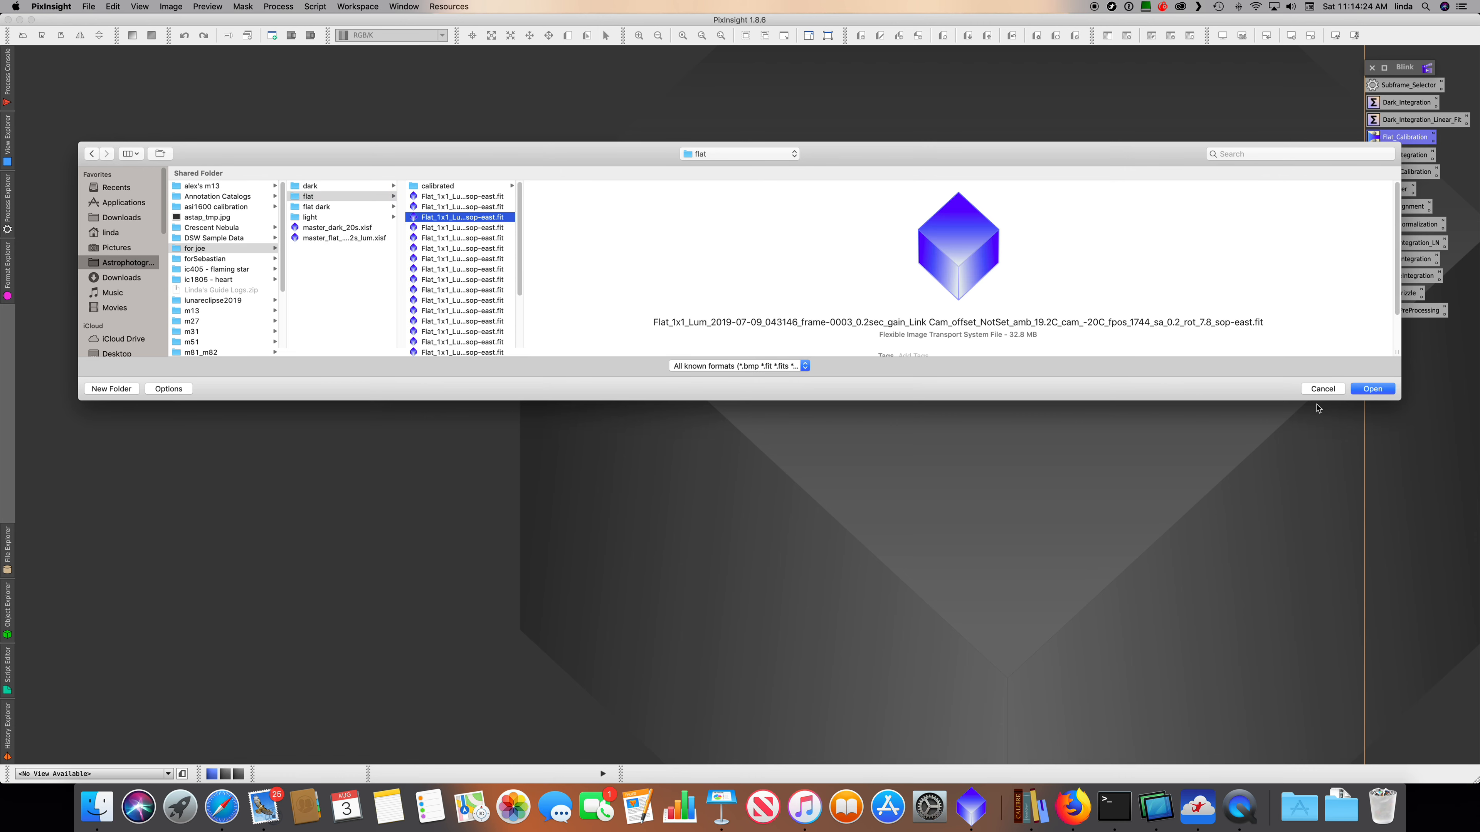
double_click(482, 197)
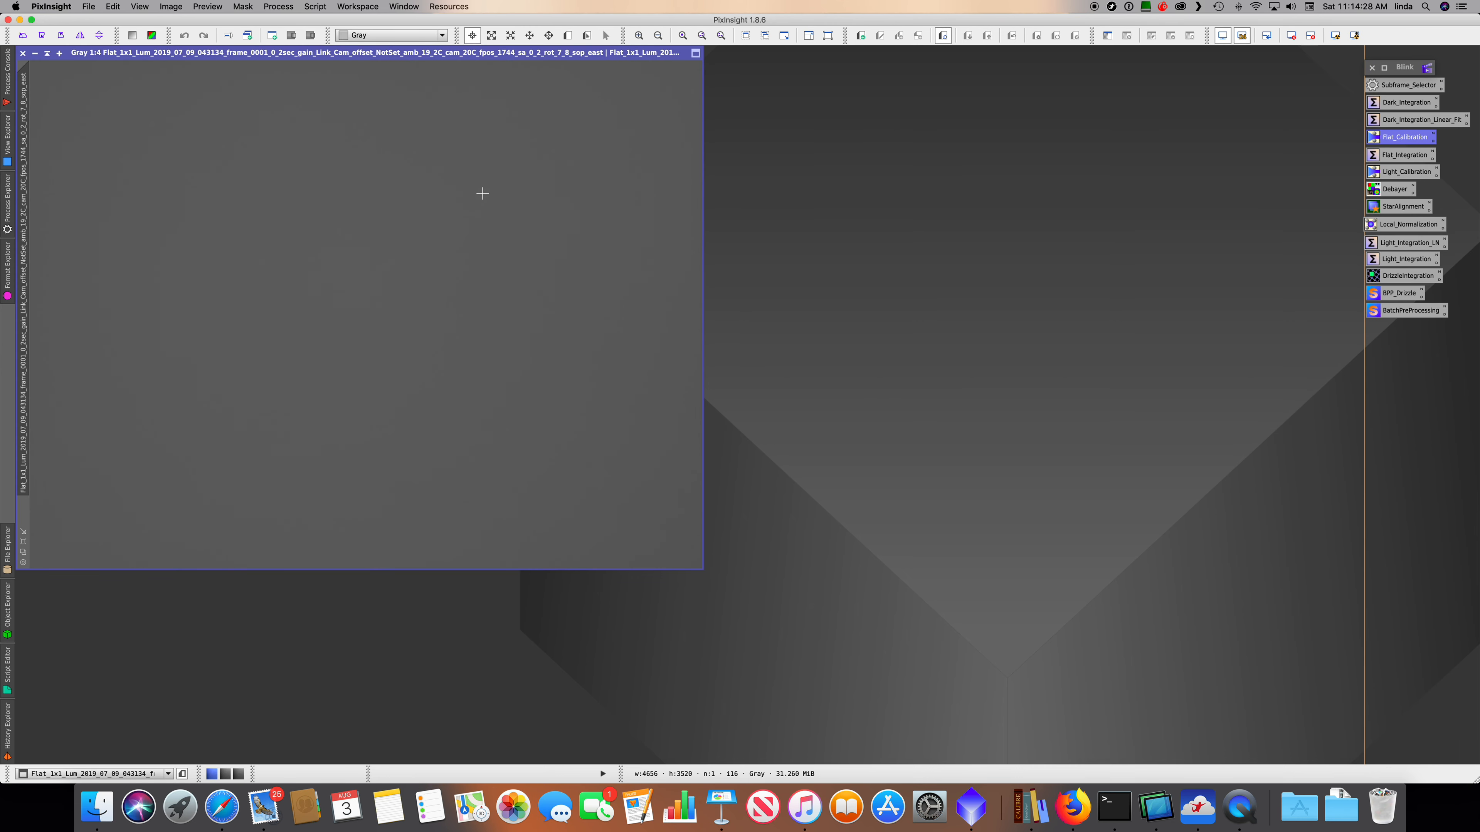
key(super+o)
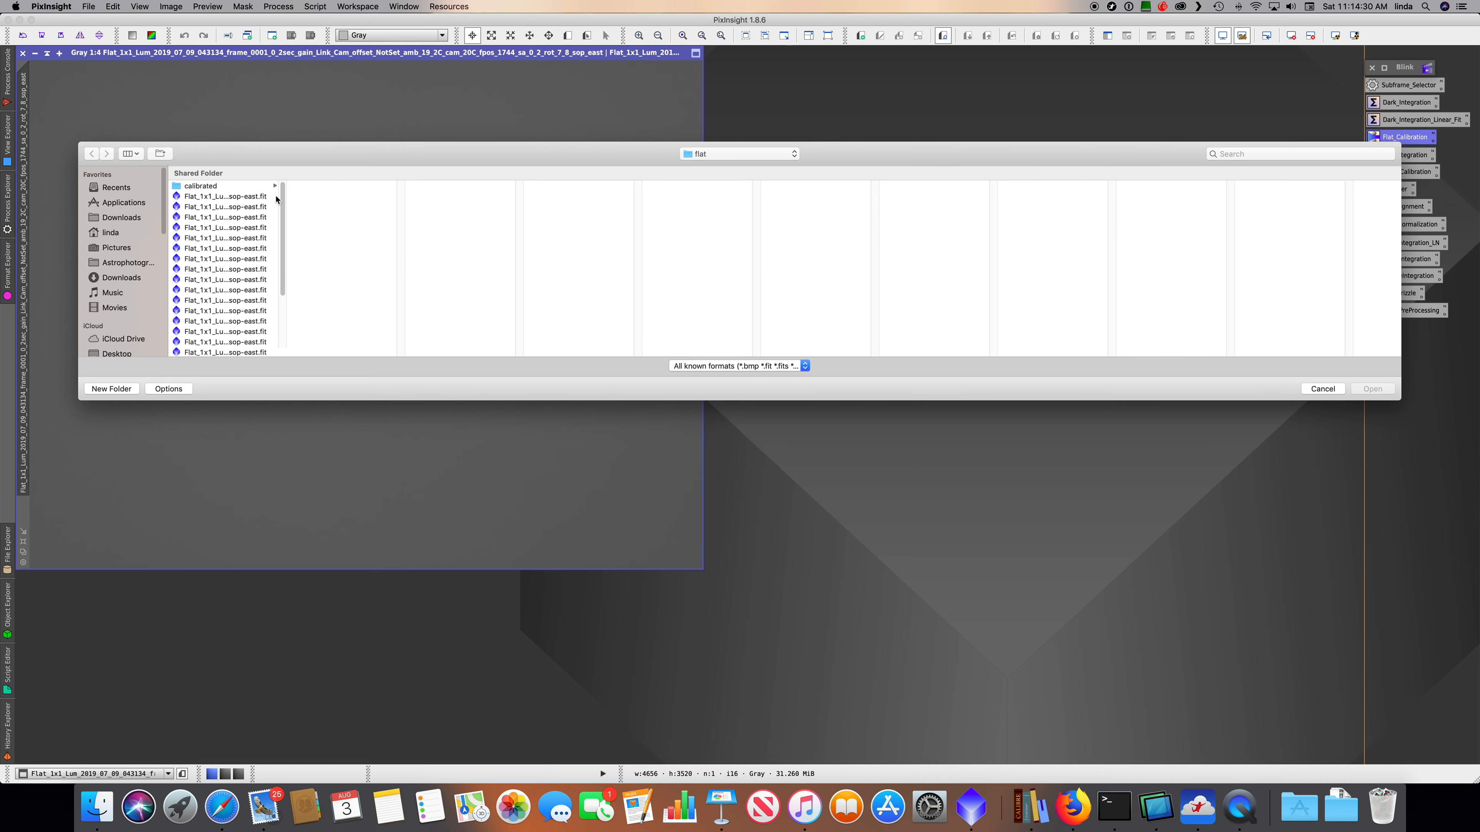
click(249, 196)
click(250, 186)
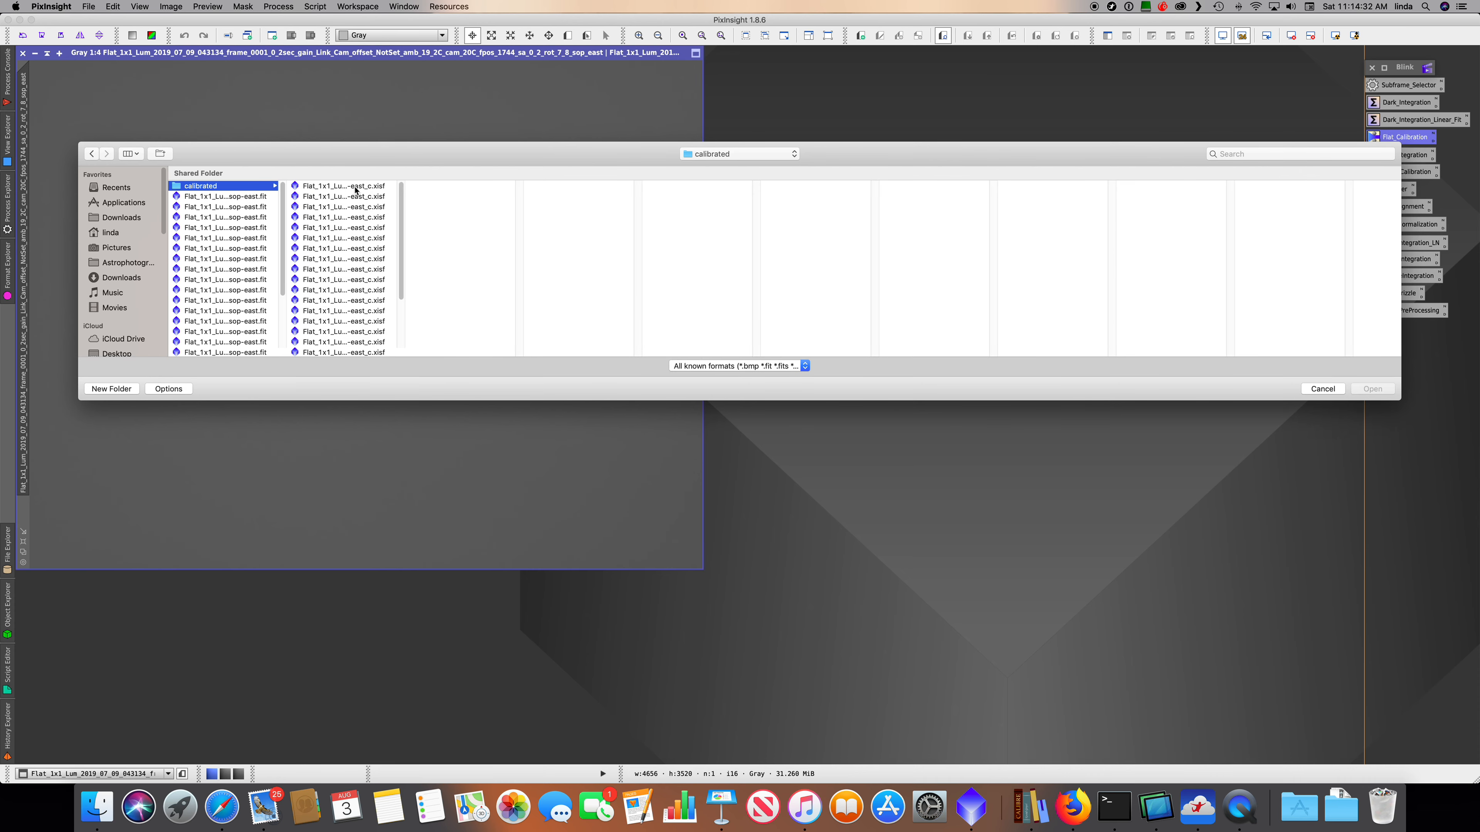
double_click(356, 190)
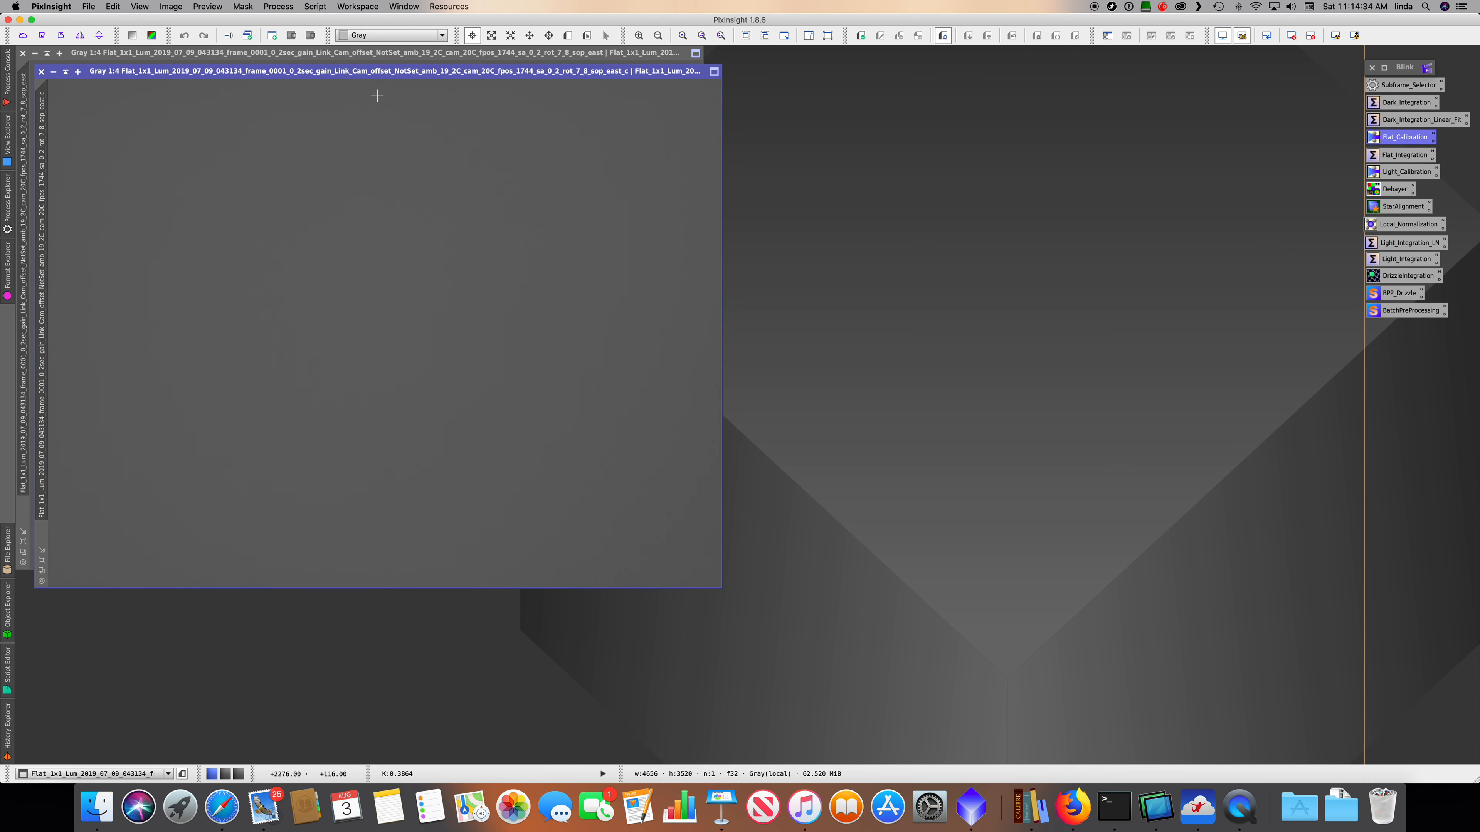
- Compare the uncalibrated and calibrated flats in separated, auto-stretched windows, and close both images
drag(378, 77, 822, 128)
click(250, 102)
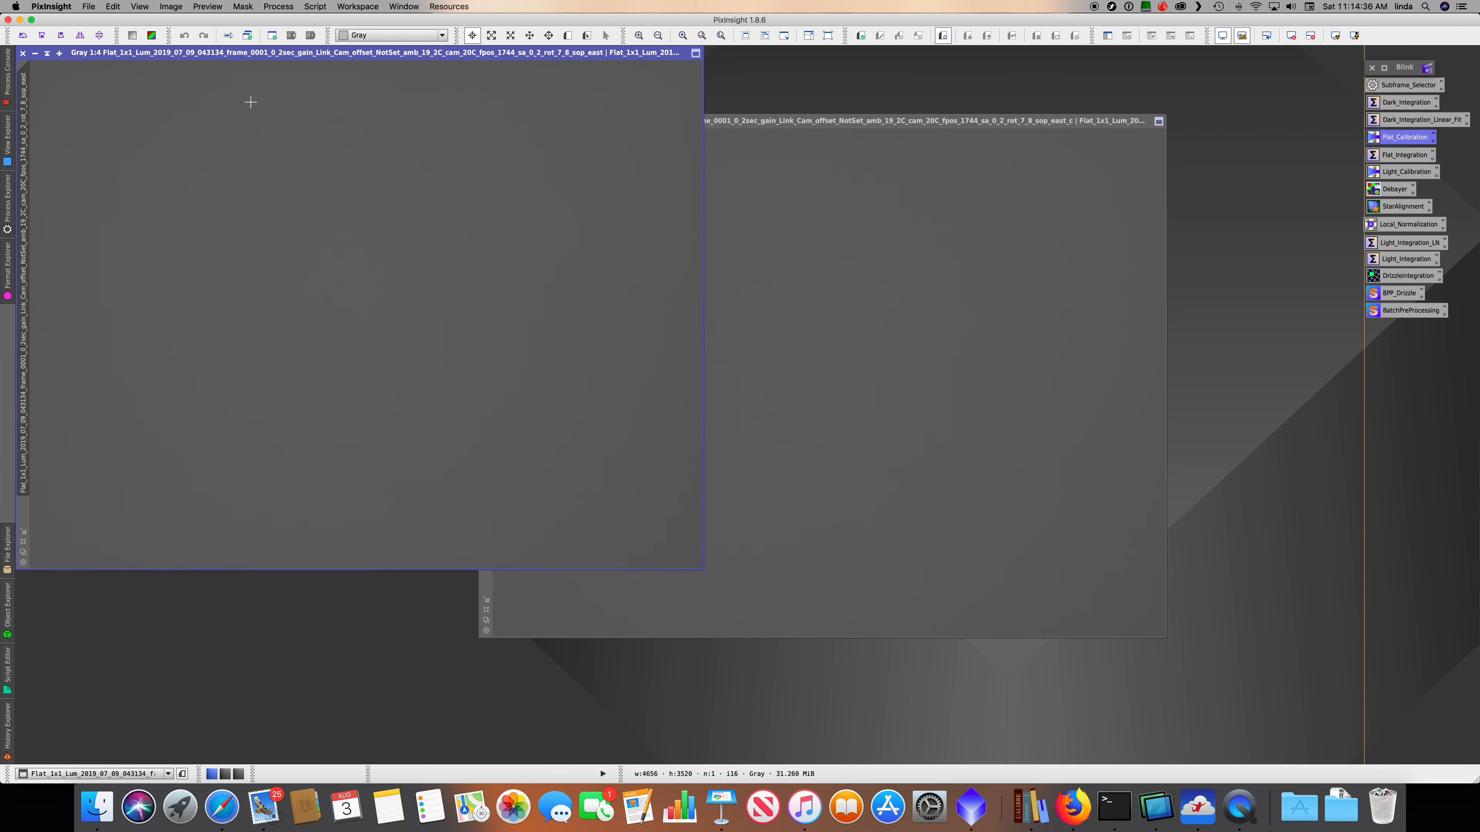
click(855, 244)
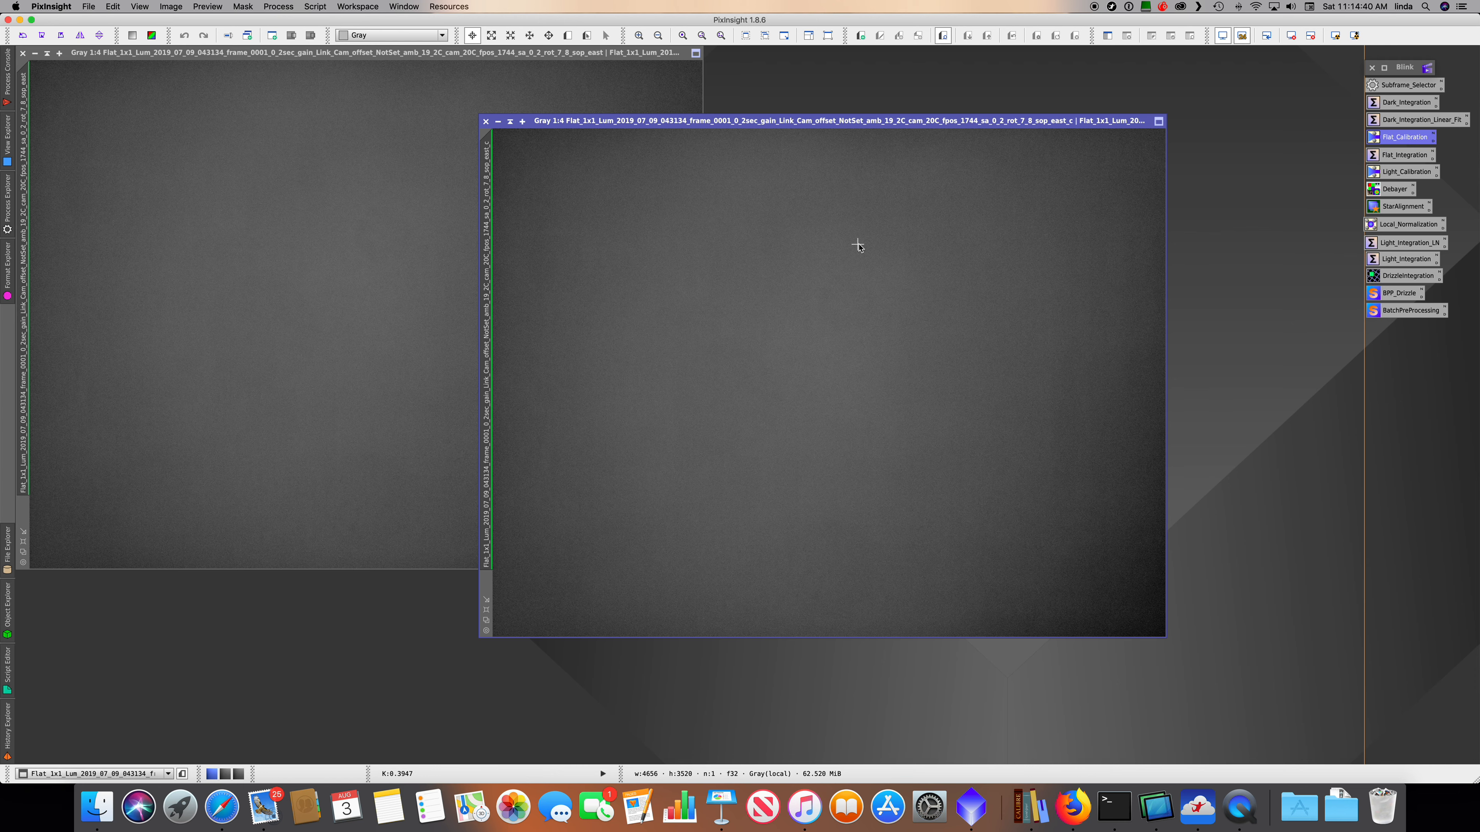
click(239, 165)
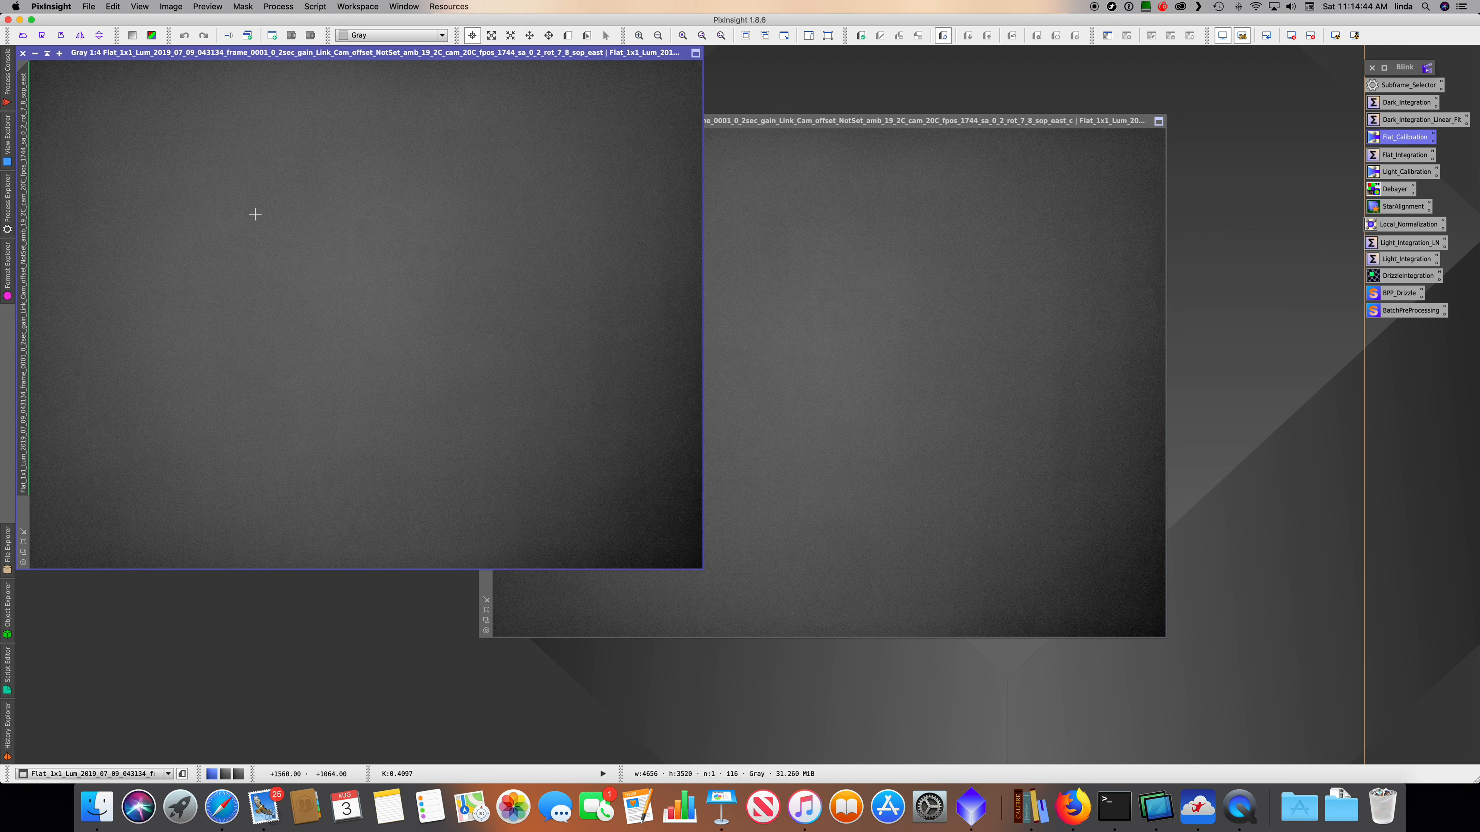
click(23, 54)
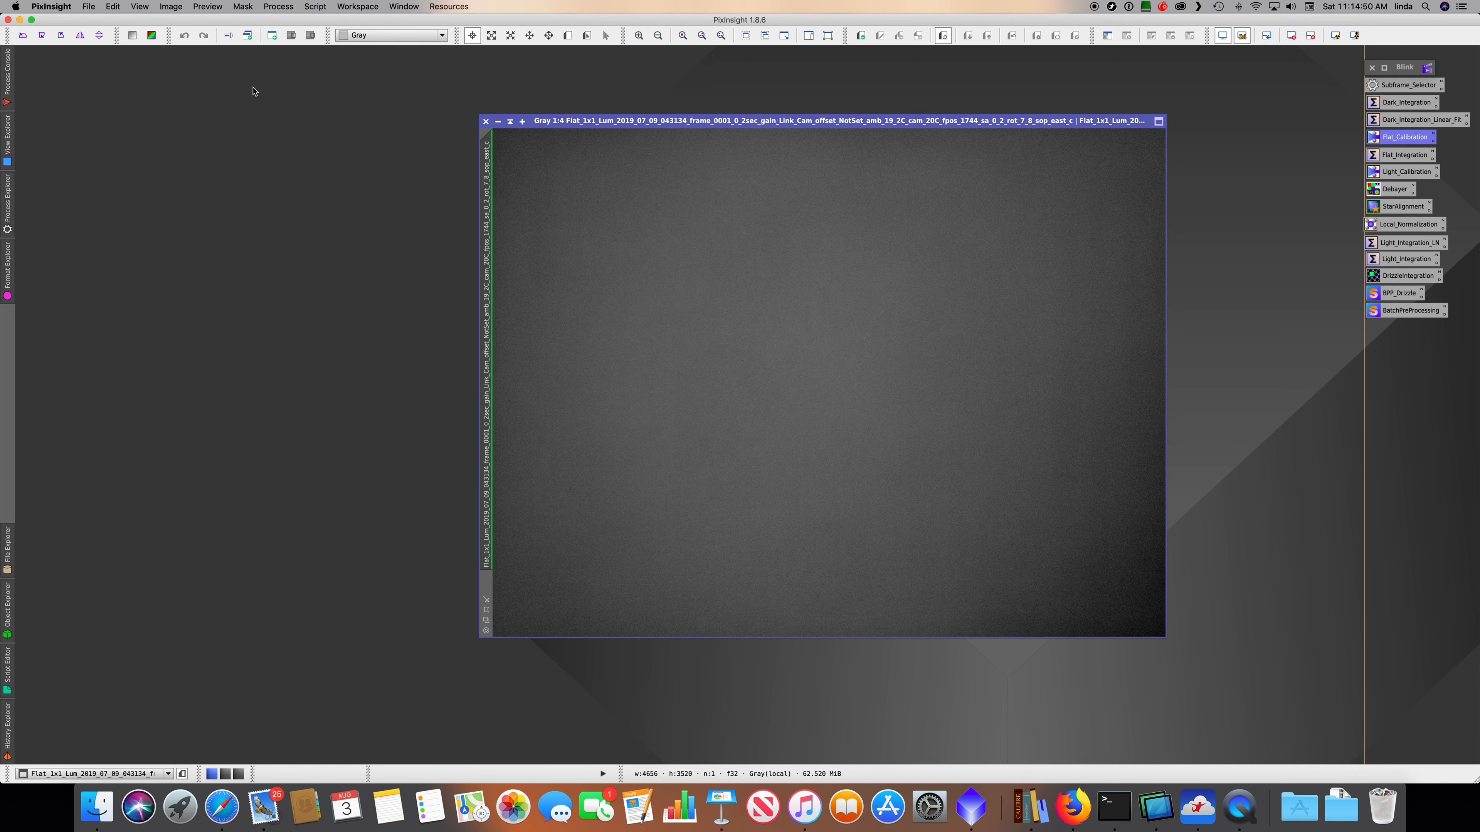
click(486, 121)
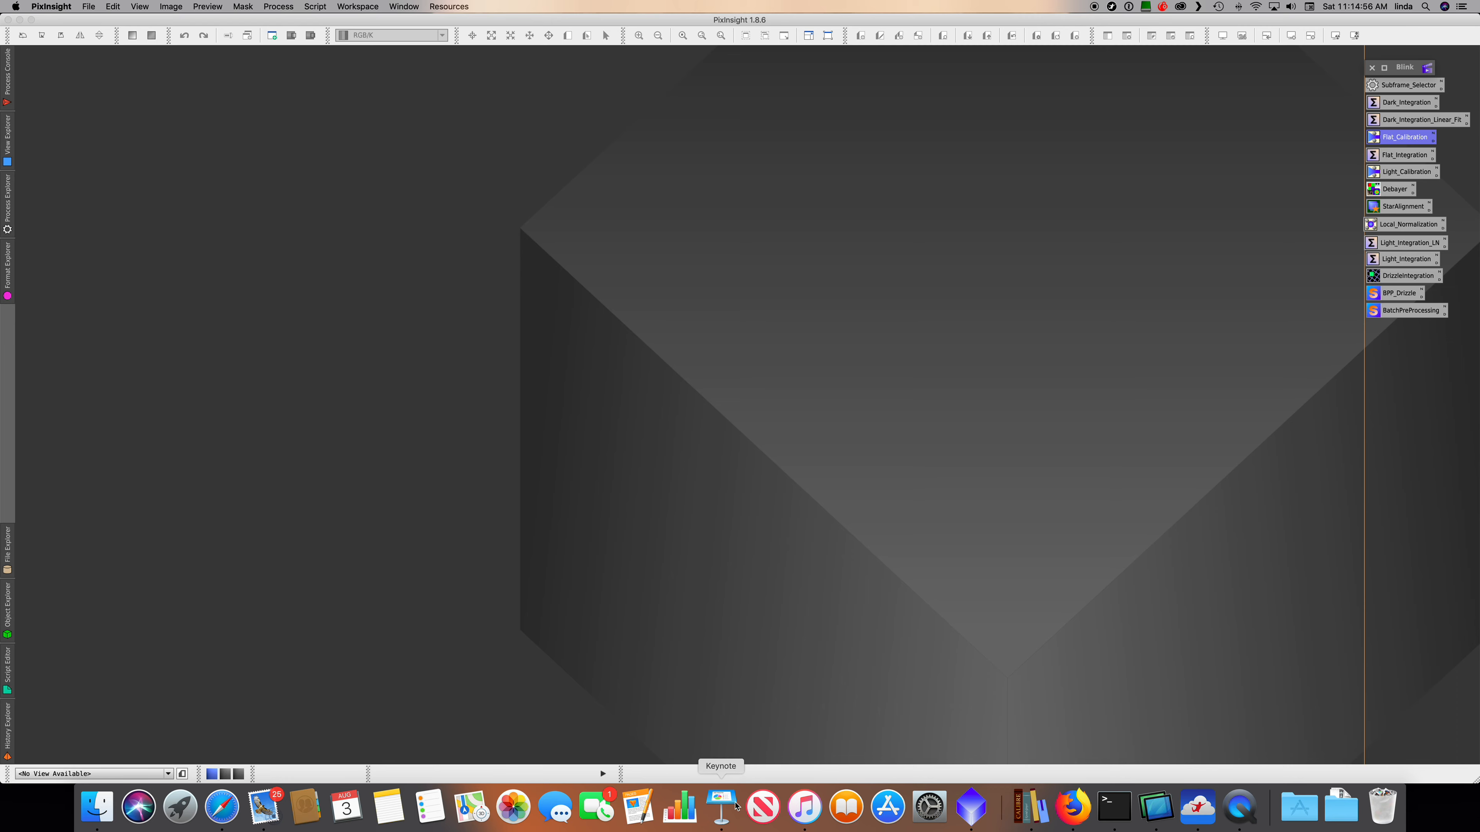
- Switch to Keynote, review the "Produce the Master Flat" slide, and return to PixInsight
click(721, 806)
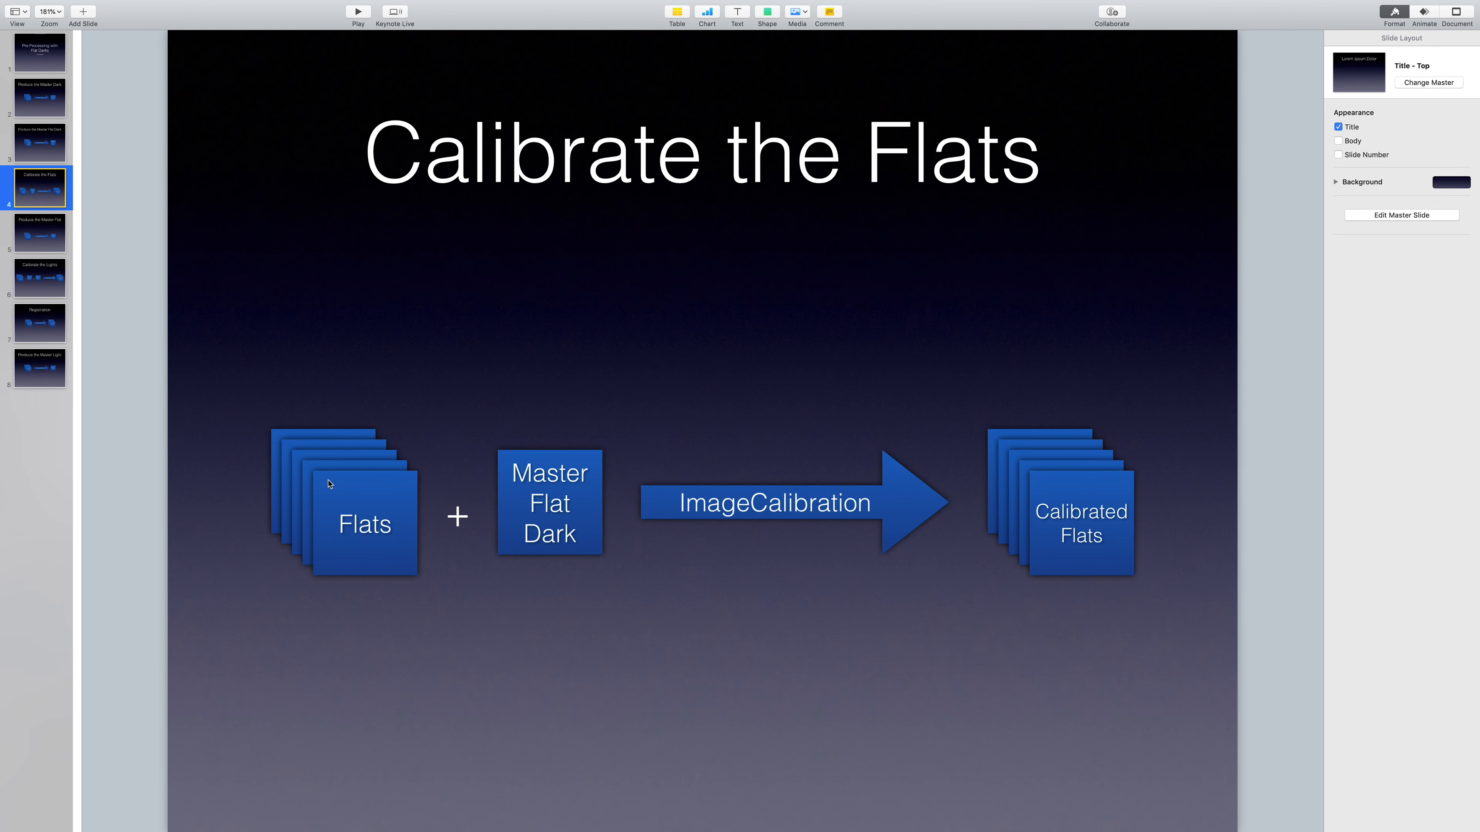
click(69, 242)
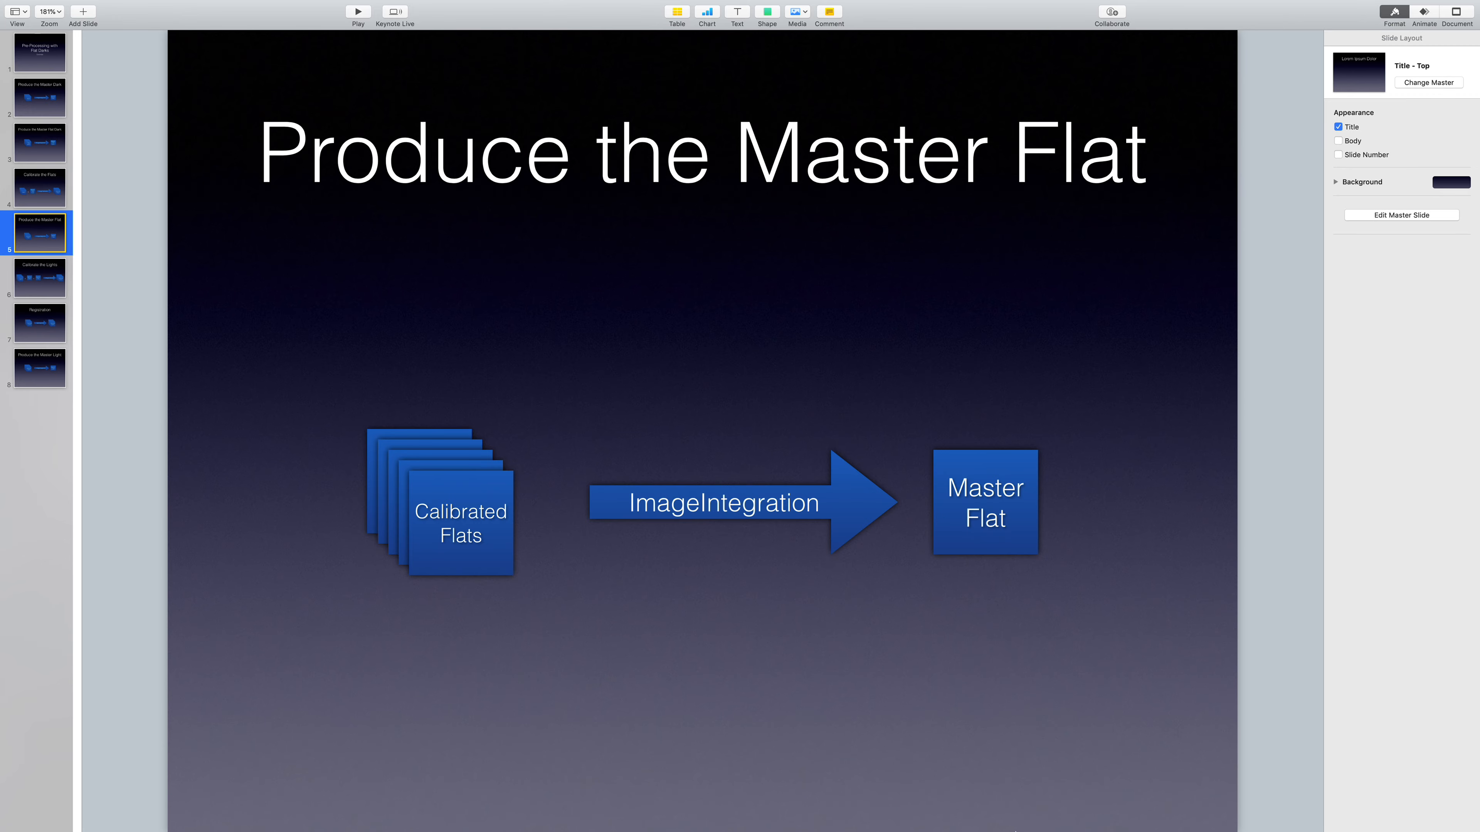
click(983, 818)
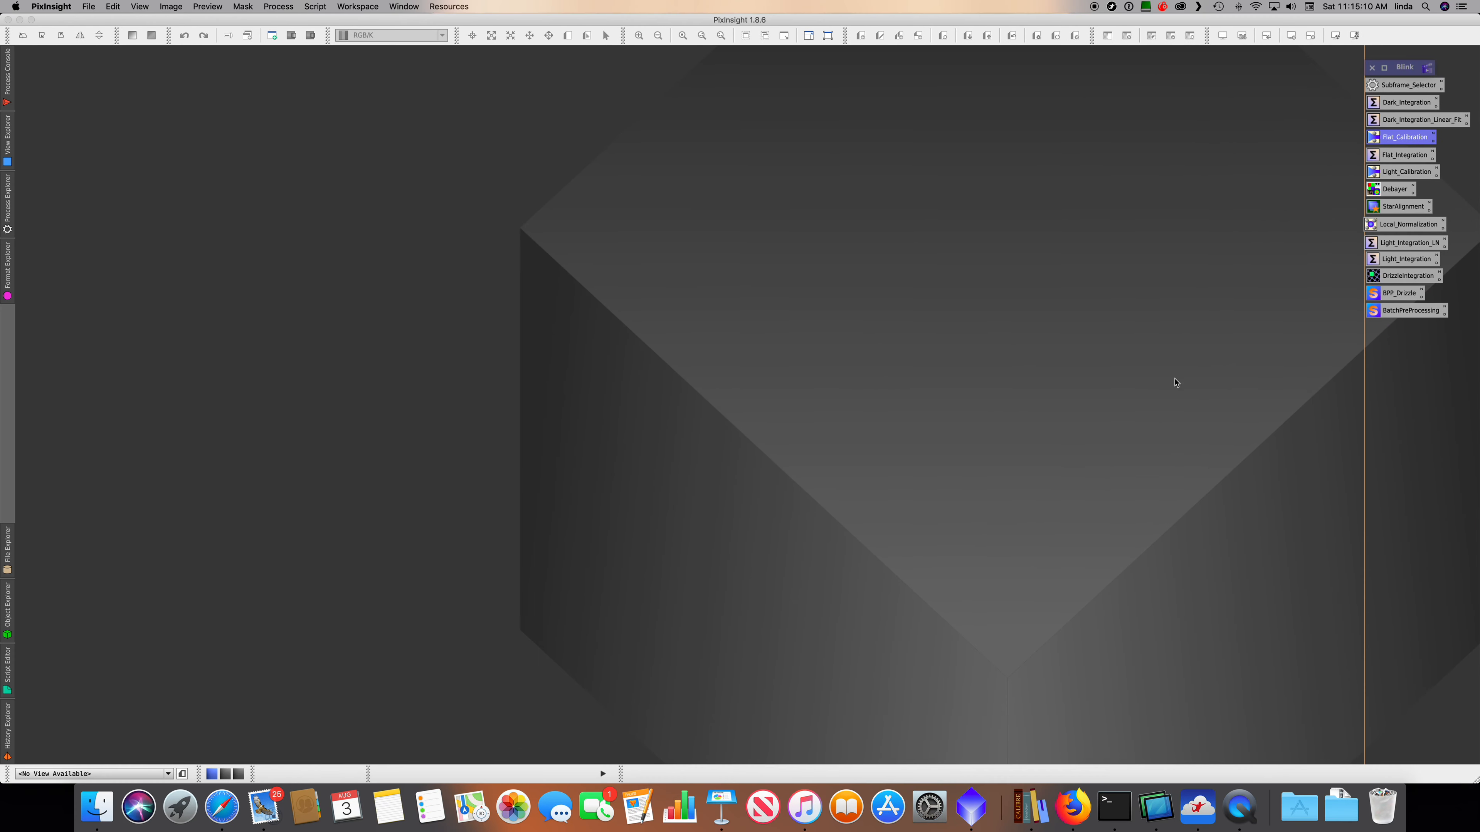
- Load the Flat_Integration process, add all calibrated flats from the "flat/calibrated" folder, and run the integration
double_click(1404, 155)
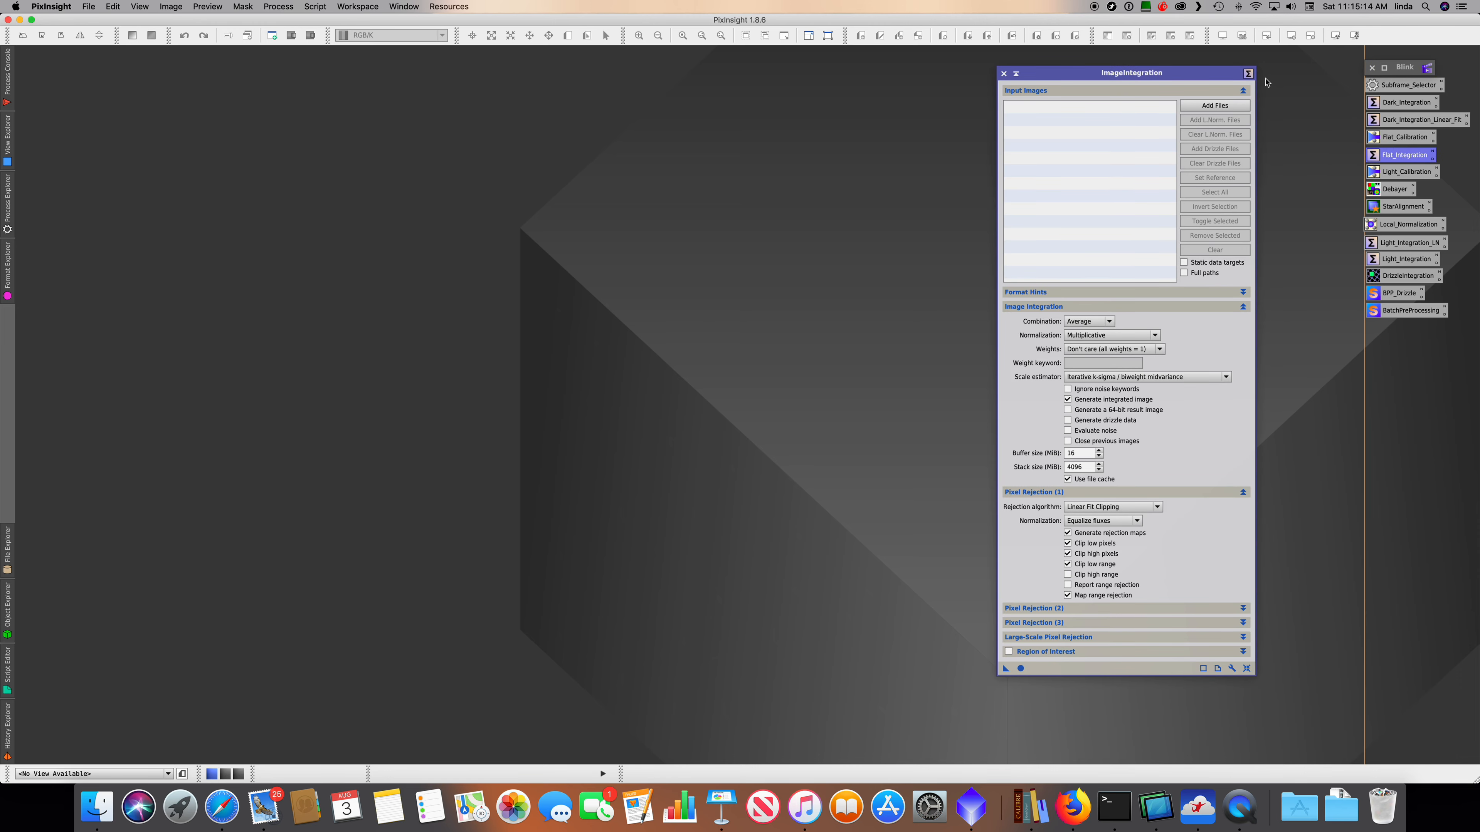
click(1215, 105)
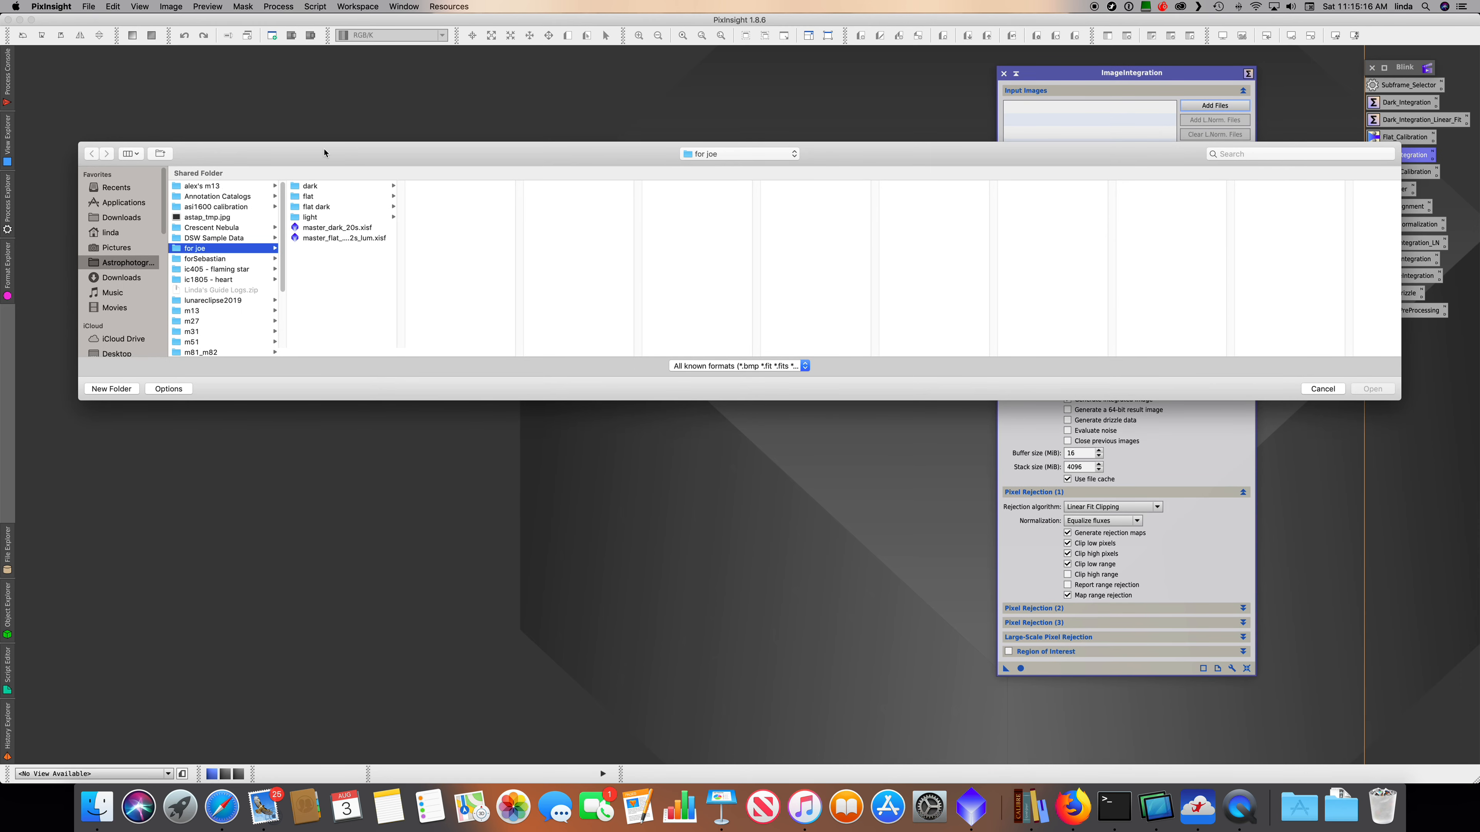
click(330, 197)
click(454, 186)
click(615, 187)
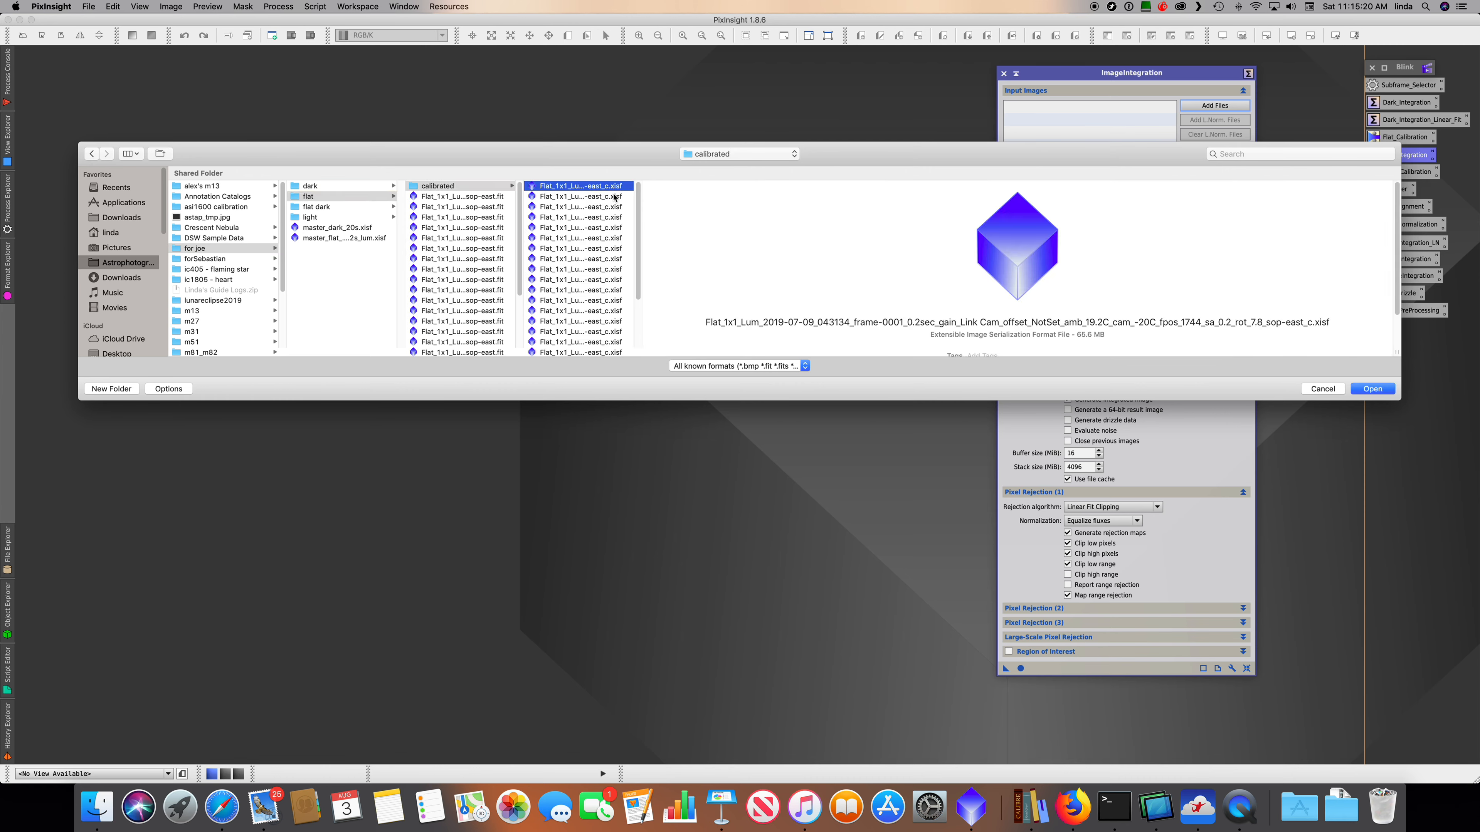
key(super+a)
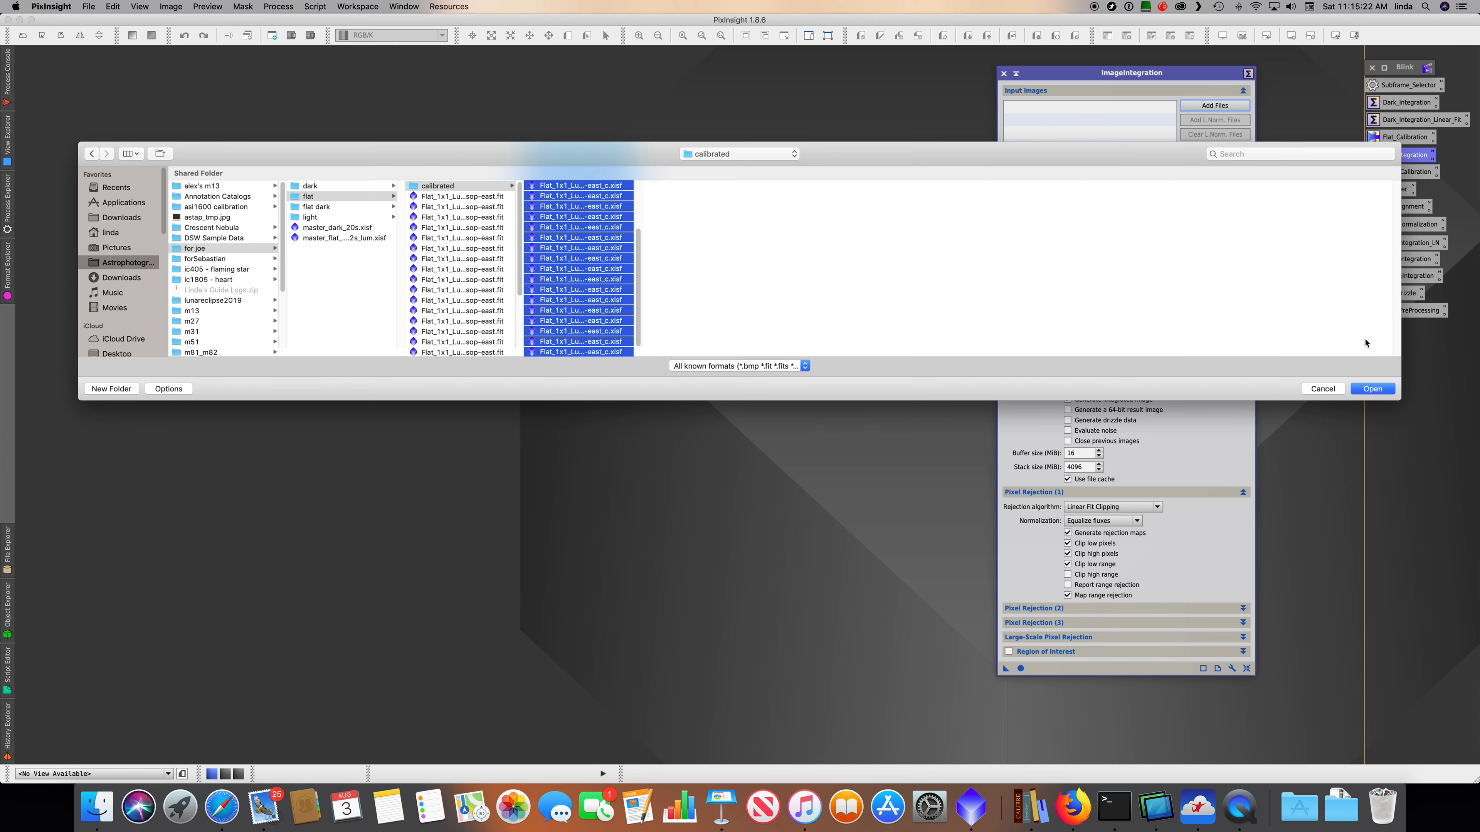
click(1372, 389)
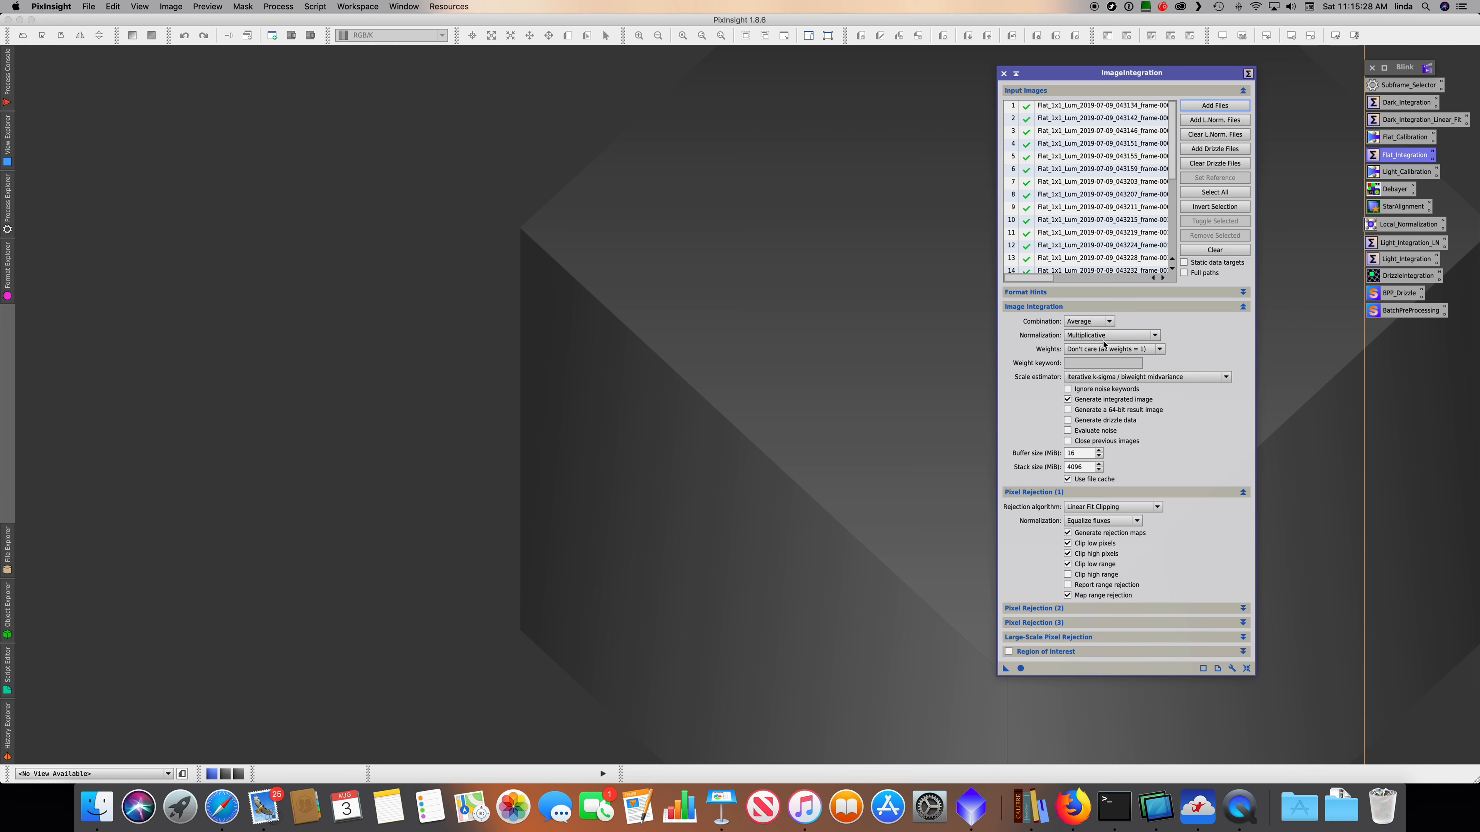
mouse_move(1030, 350)
click(1021, 668)
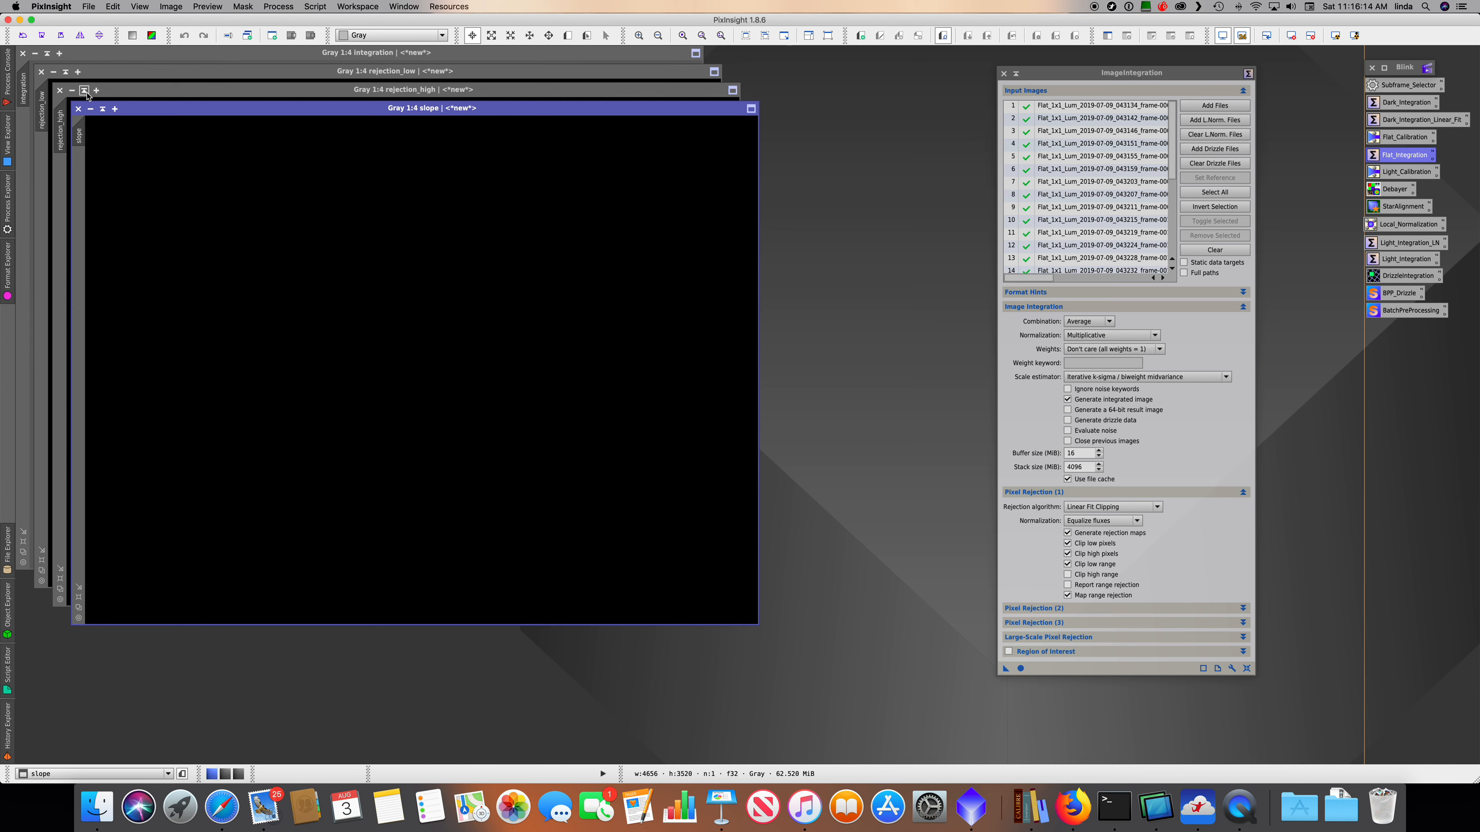
- Inspect the stretched slope and rejection_high maps, close all three maps including rejection_low, and auto-stretch the integration image
key(super+a)
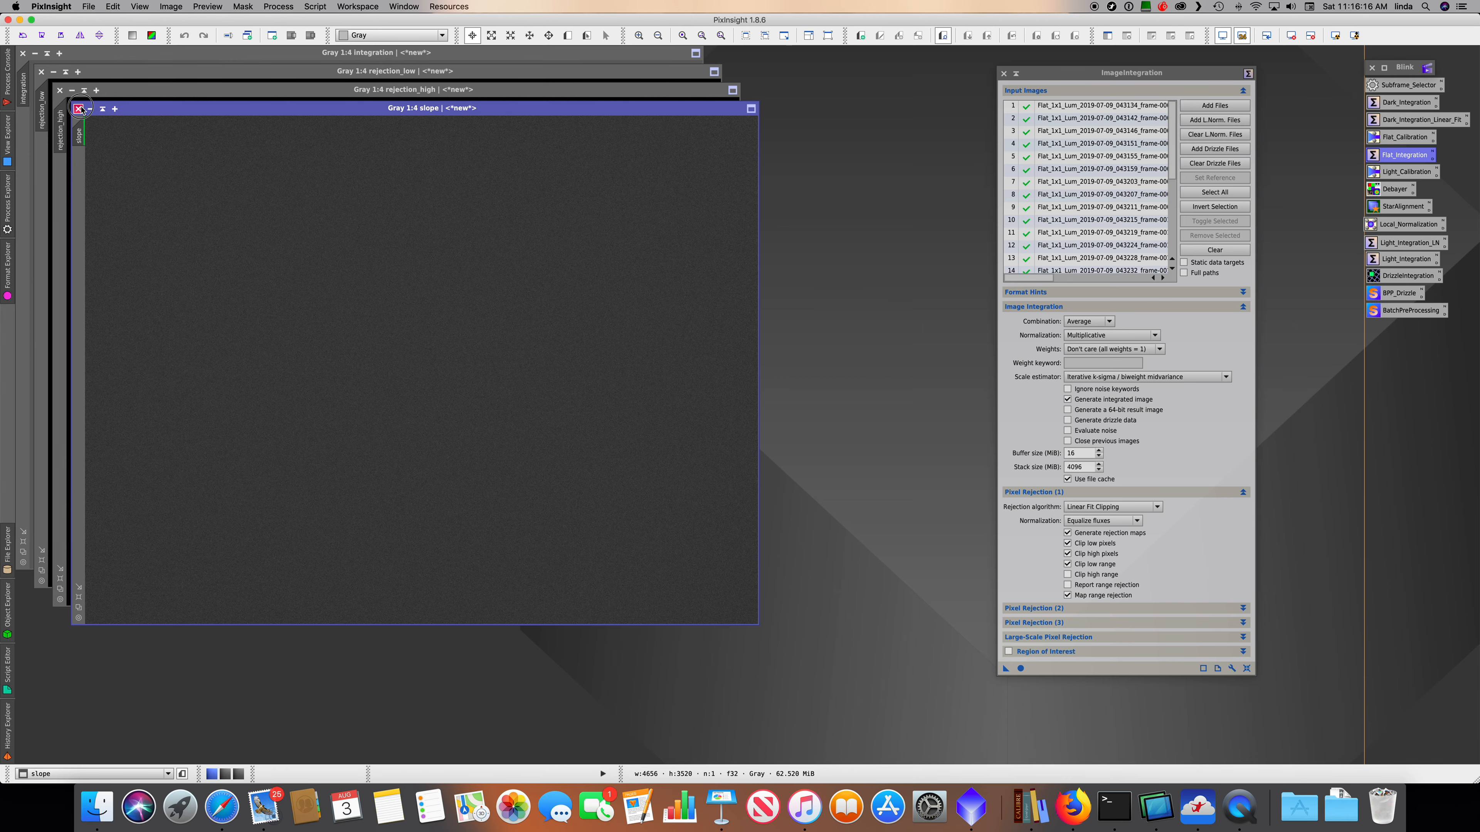
click(78, 108)
key(super+a)
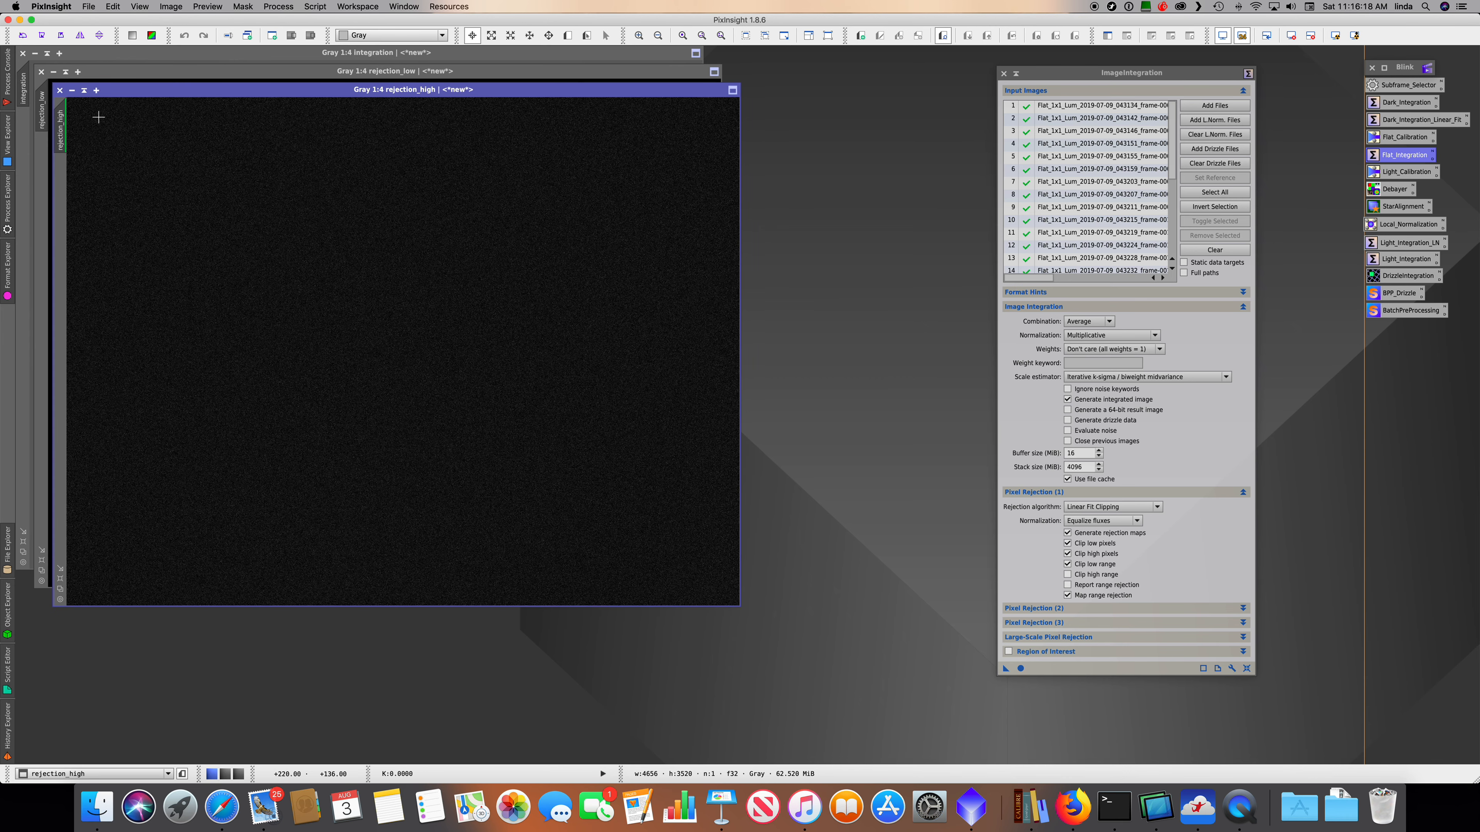
click(60, 90)
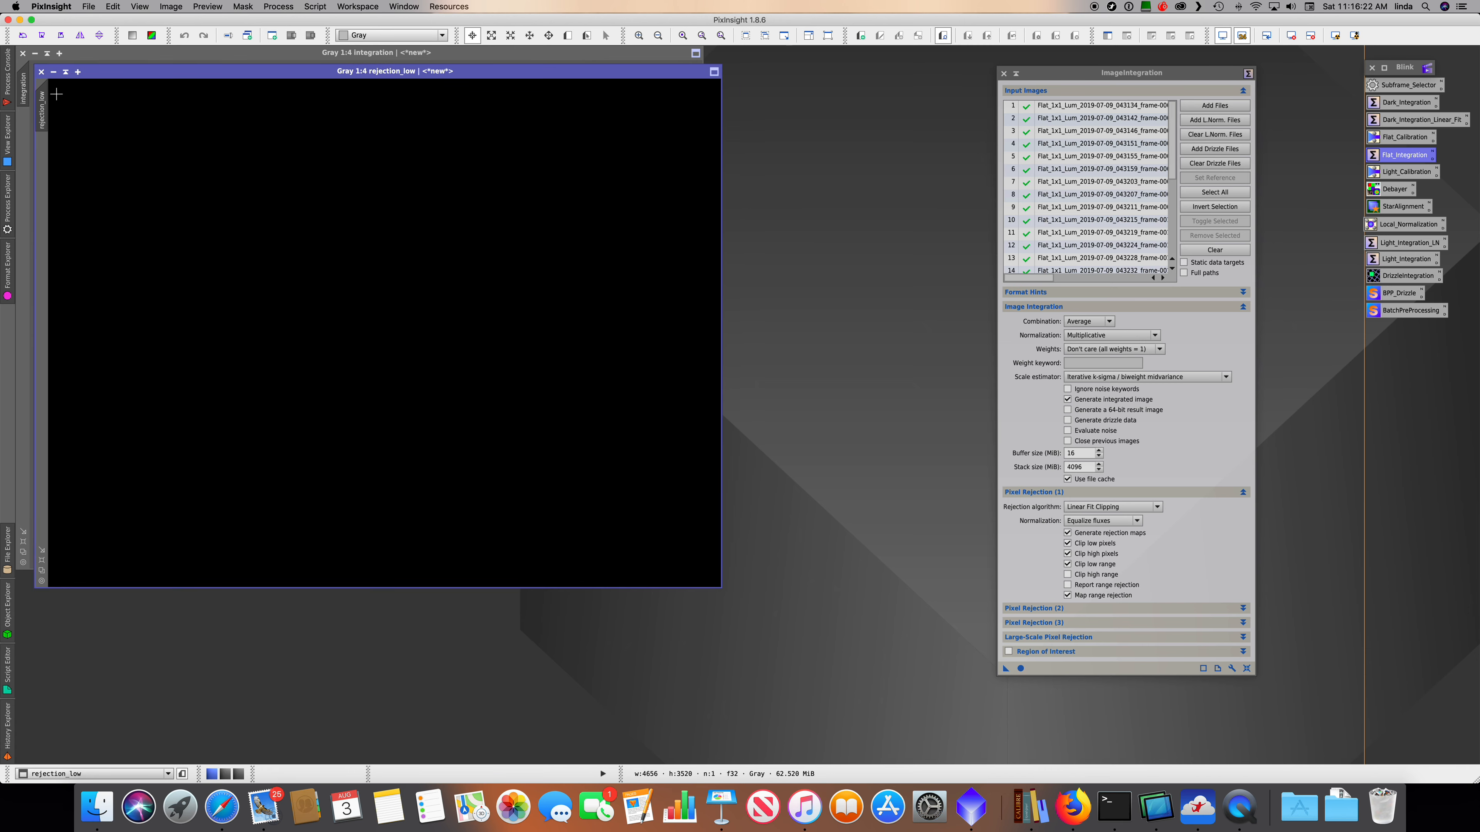
click(42, 71)
key(super+a)
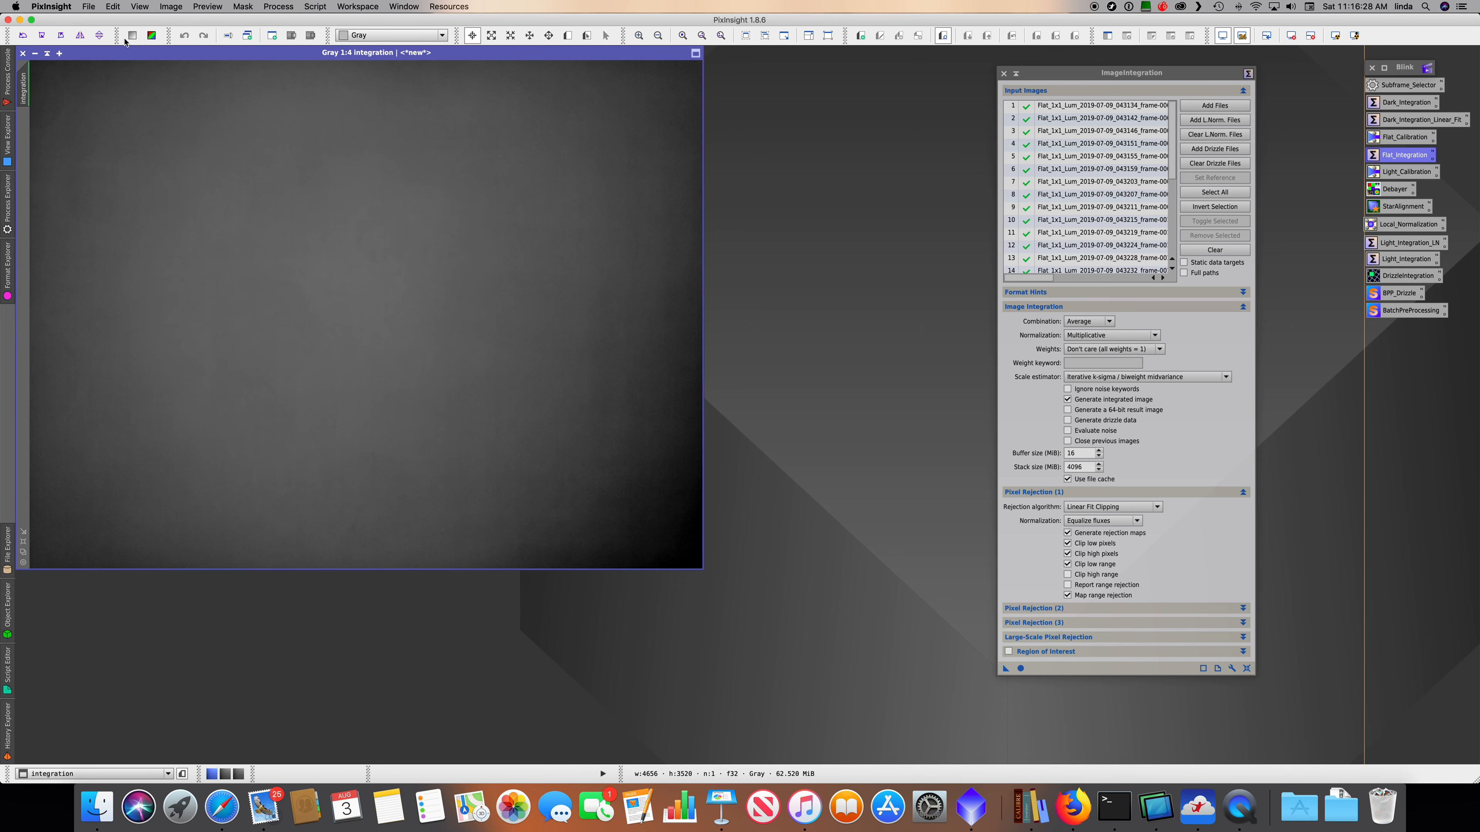
- Save the integrated flat as master_flat_lum in XISF format, and close ImageIntegration and the image
click(91, 6)
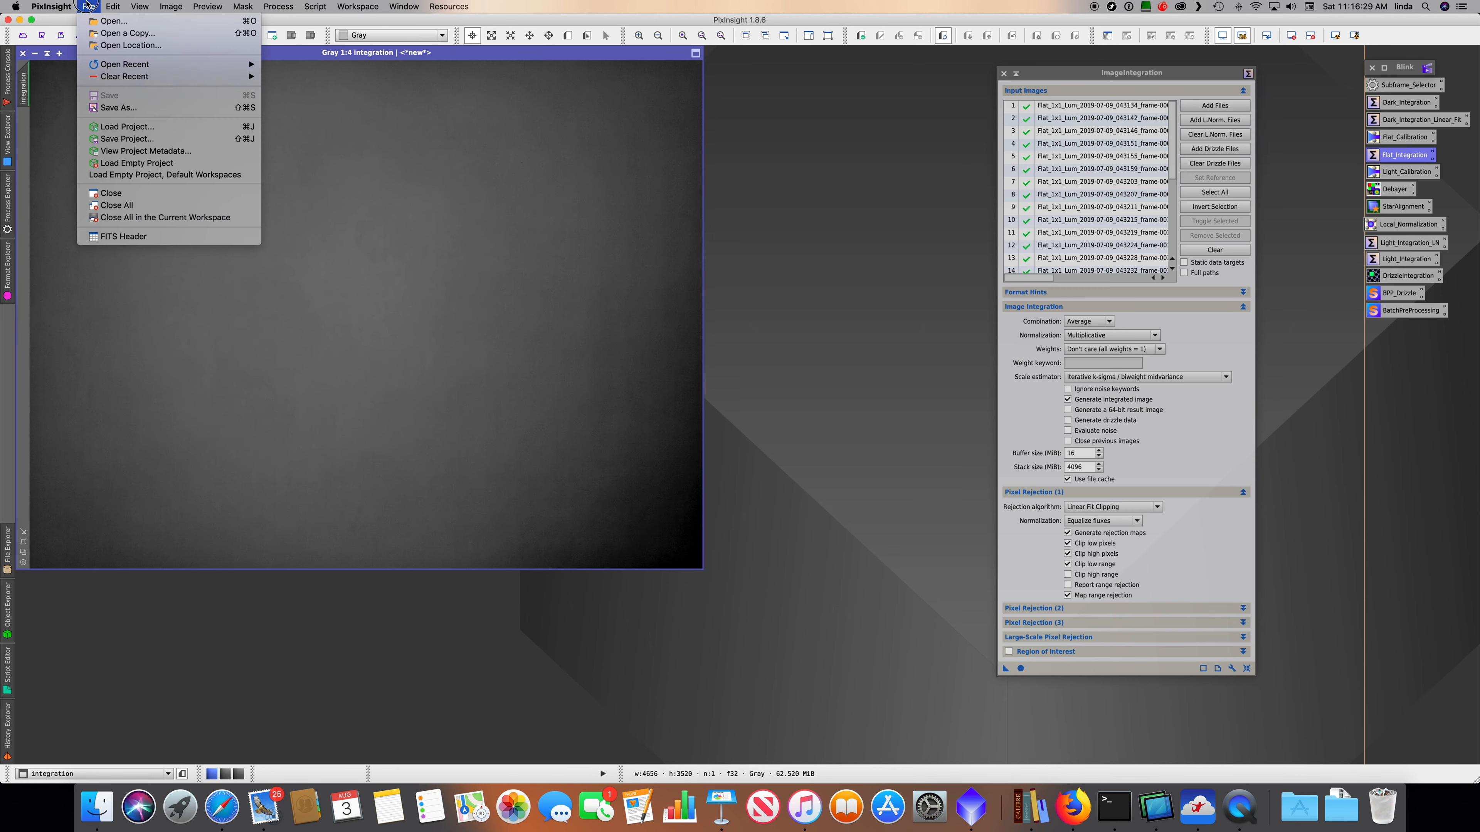
click(136, 108)
text(master_flat_lum)
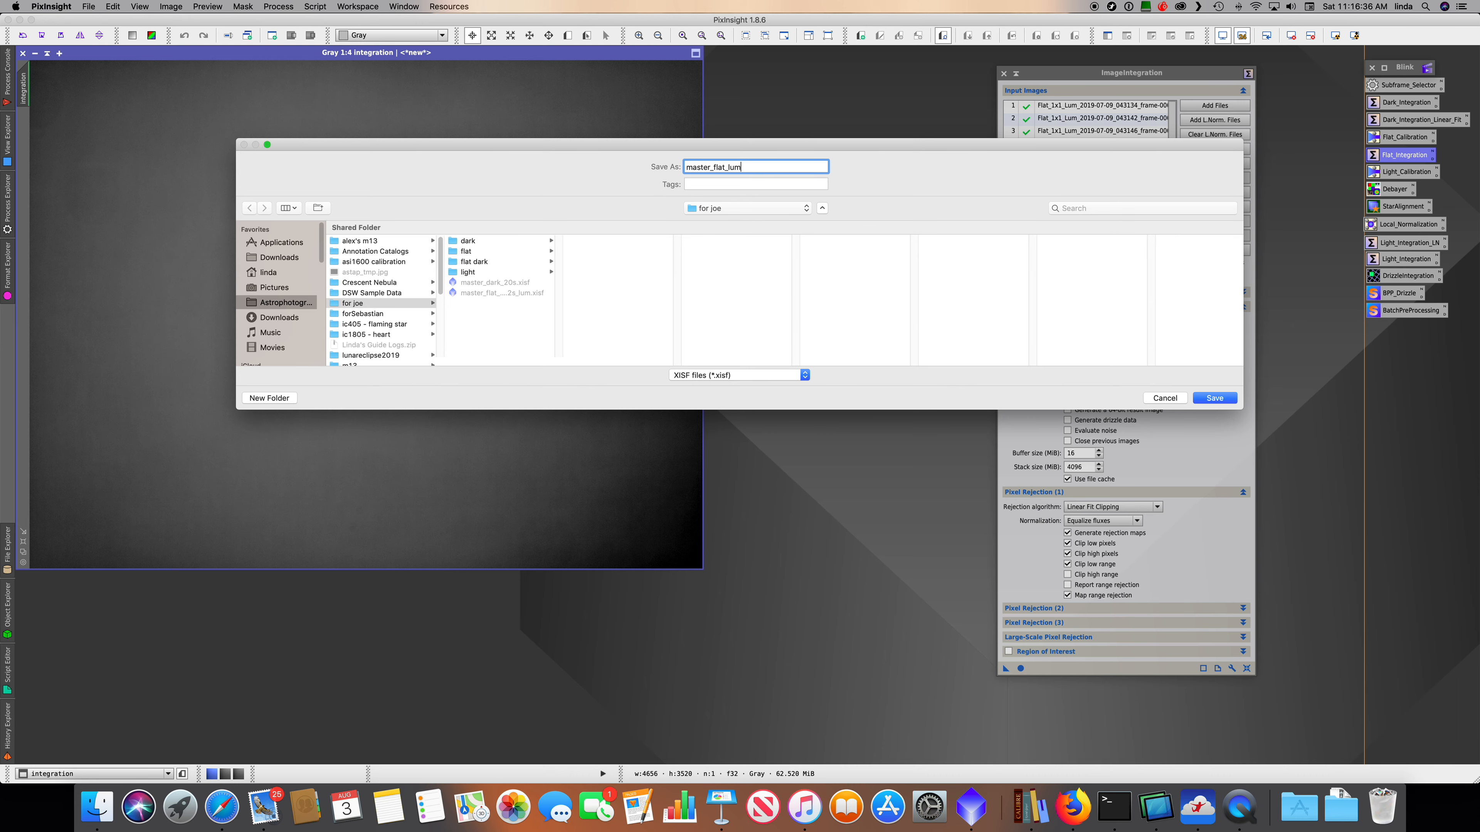
click(1224, 402)
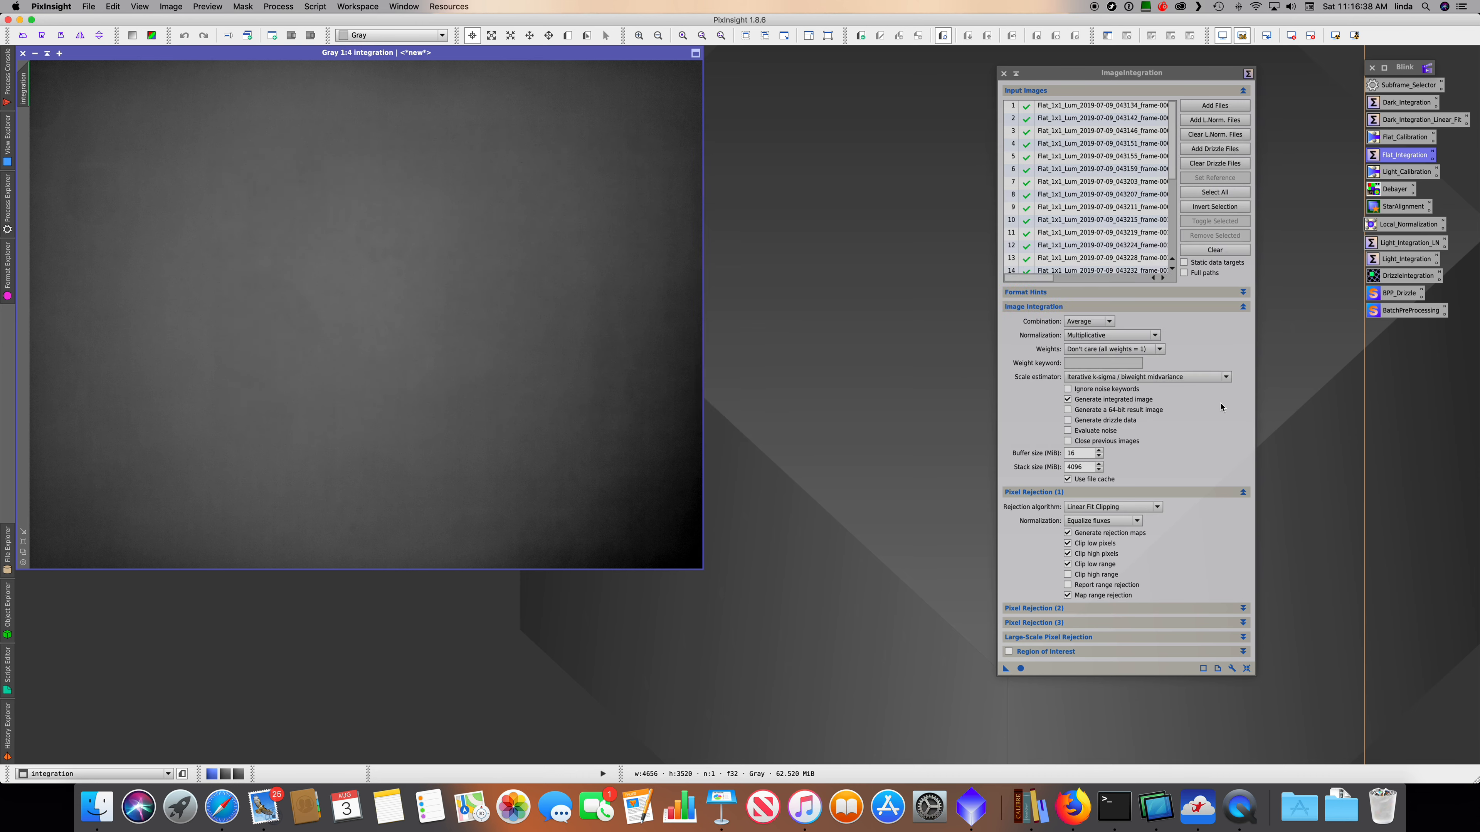
click(739, 536)
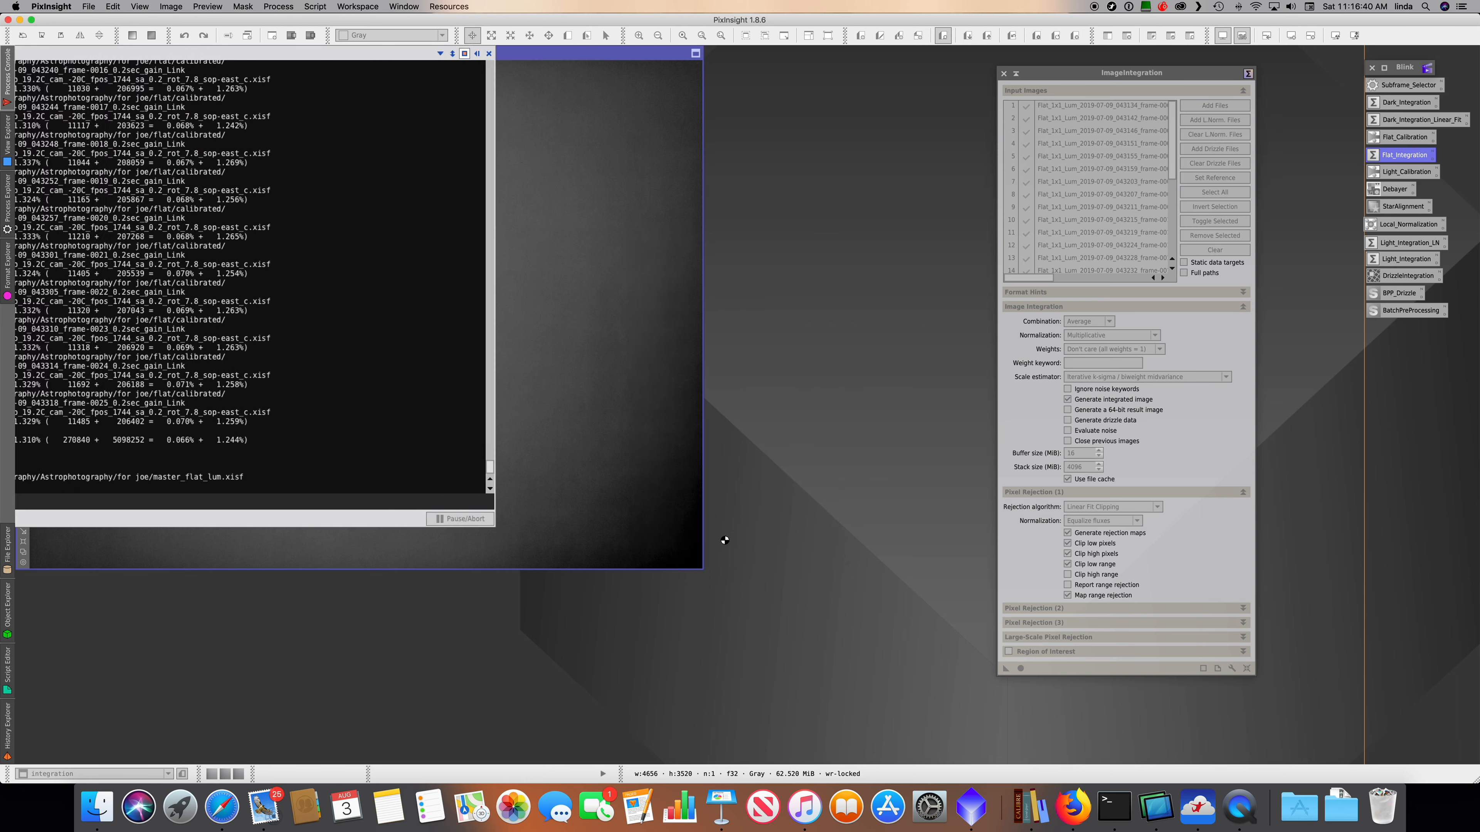
click(1002, 73)
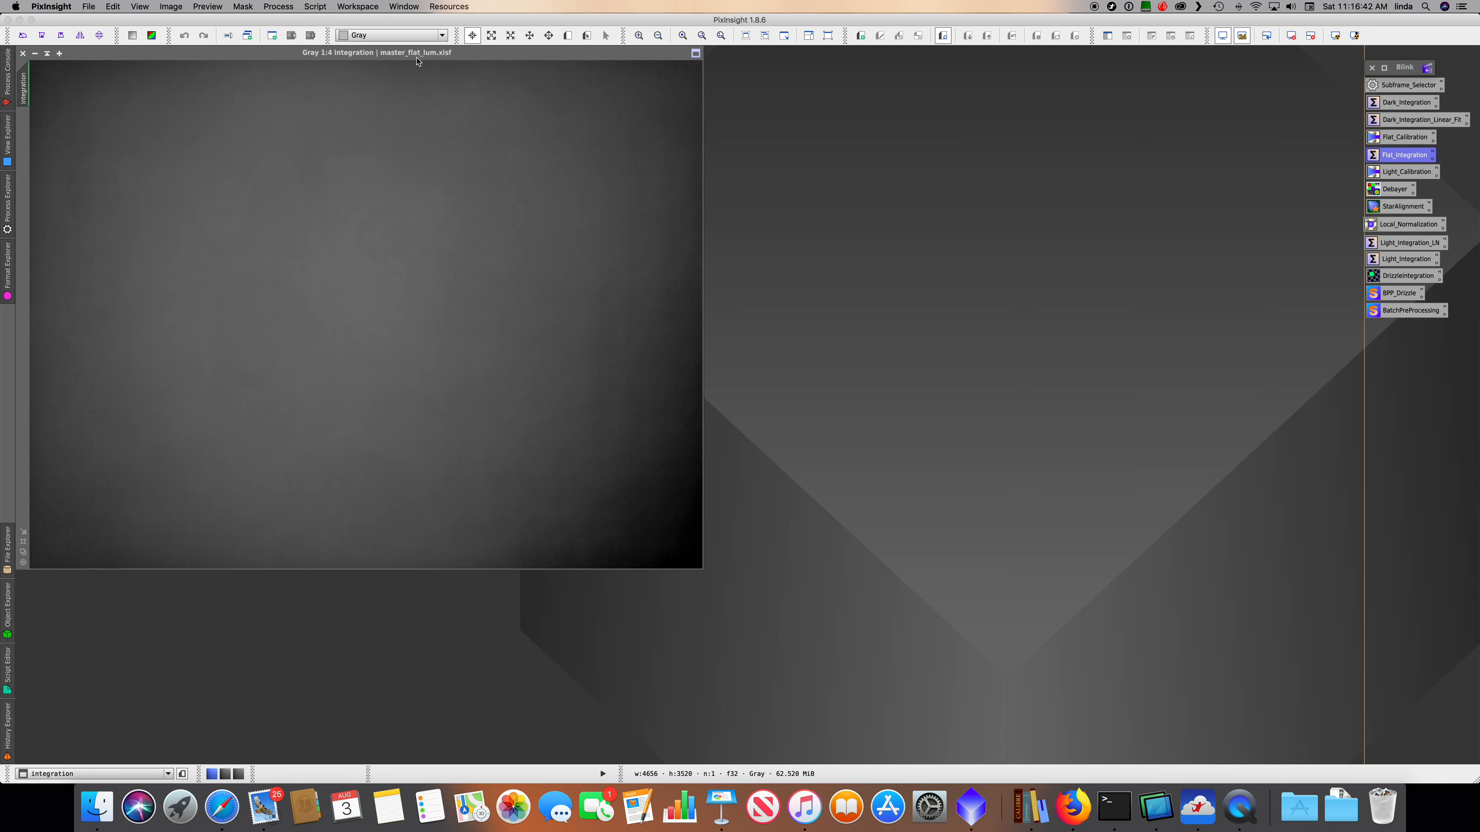
click(23, 53)
- Switch to Keynote and review the "Calibrate the Lights" slide
click(722, 806)
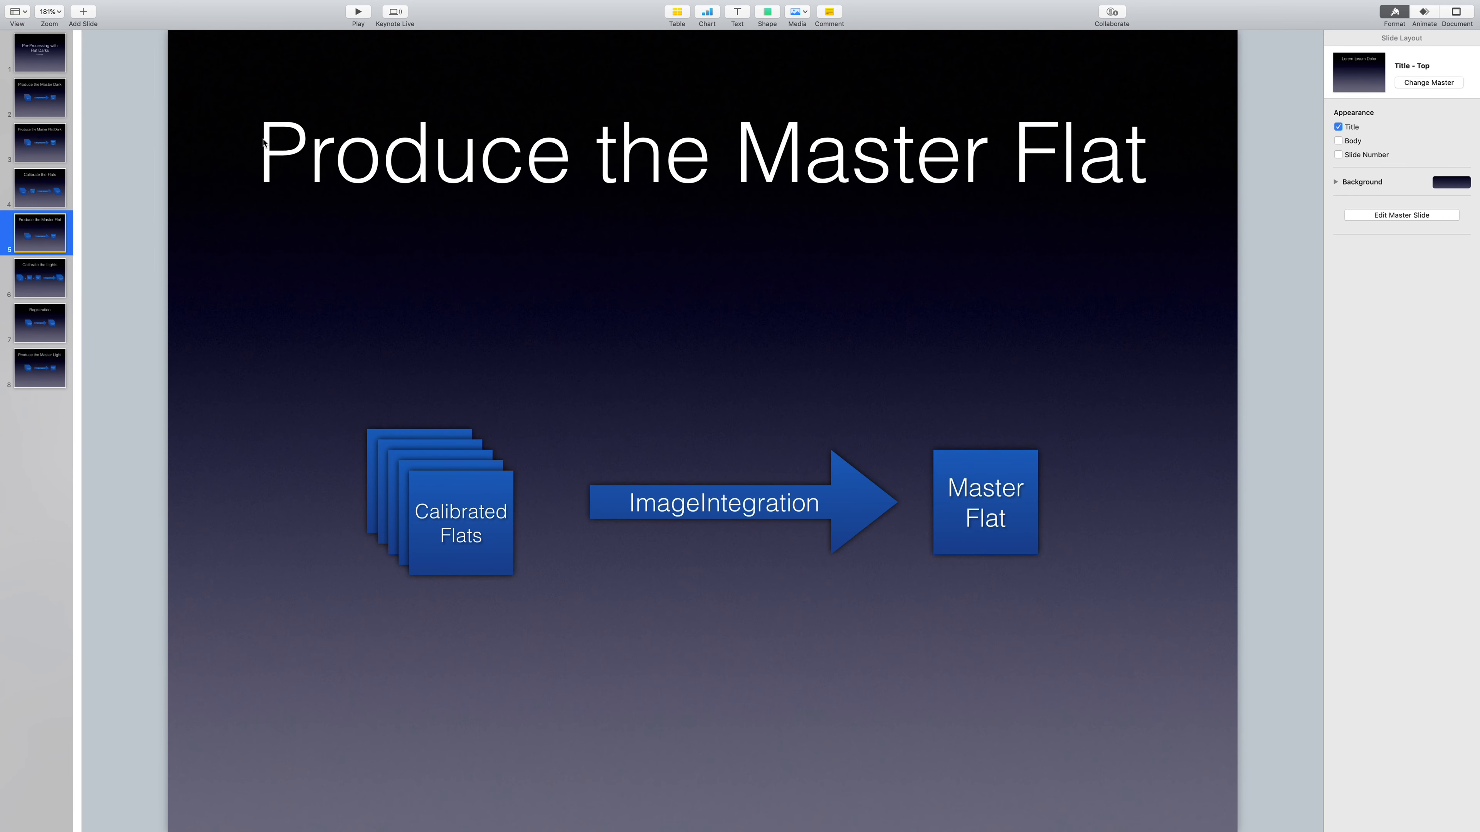
click(37, 281)
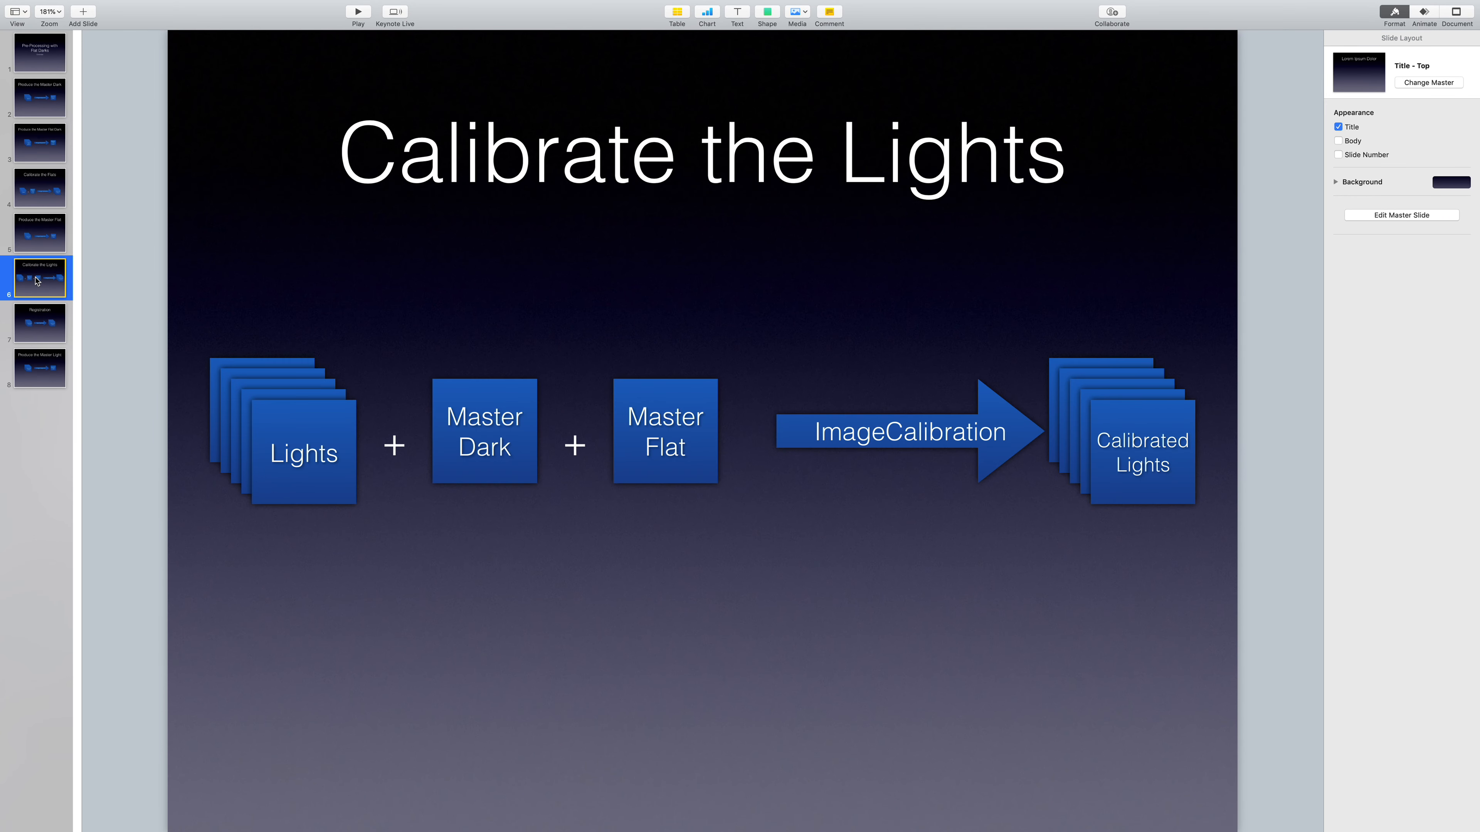
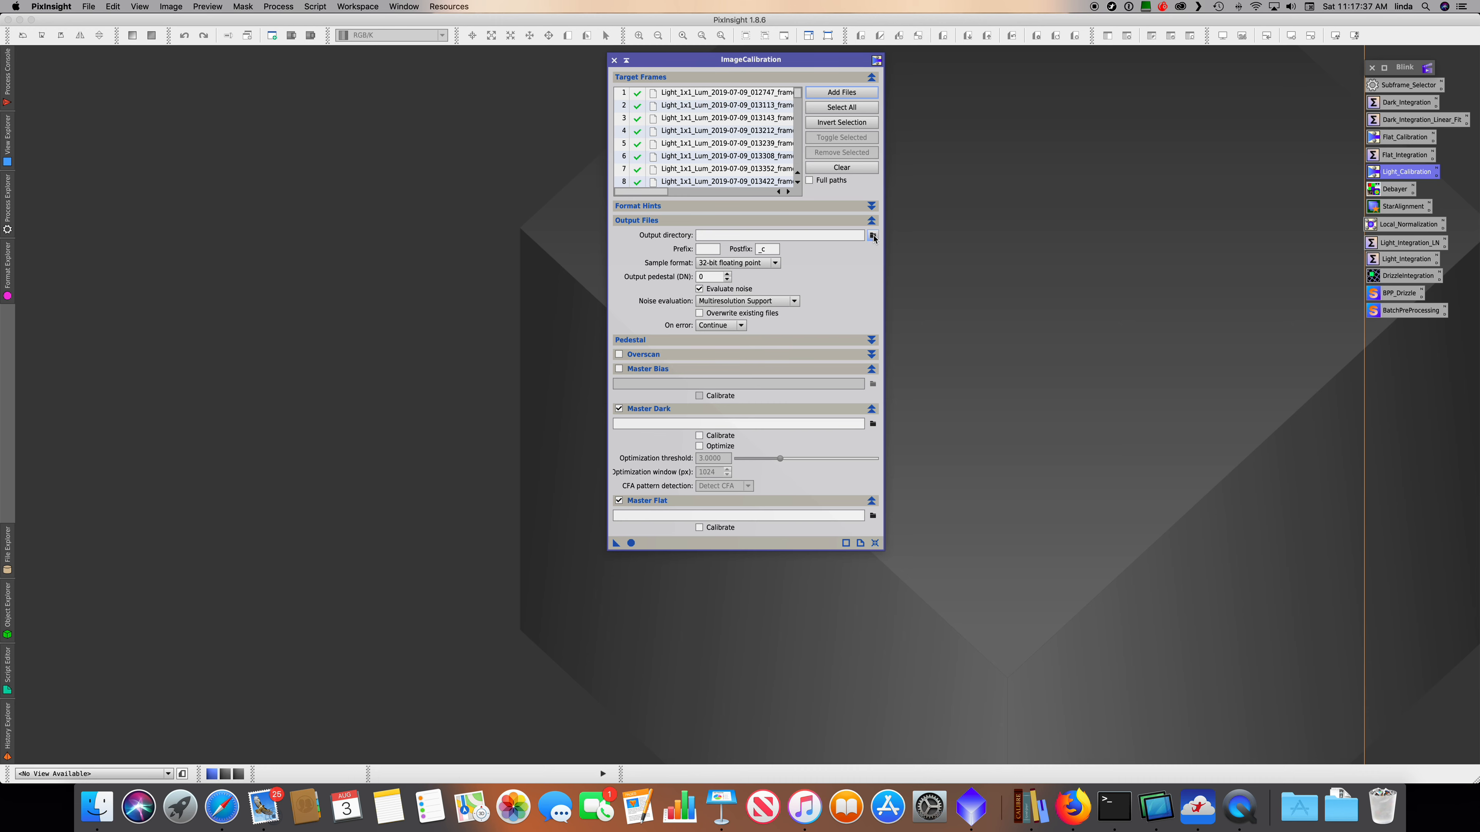
- Create a "calibrated" folder inside "light" and set it as the output directory for the light calibration
click(311, 217)
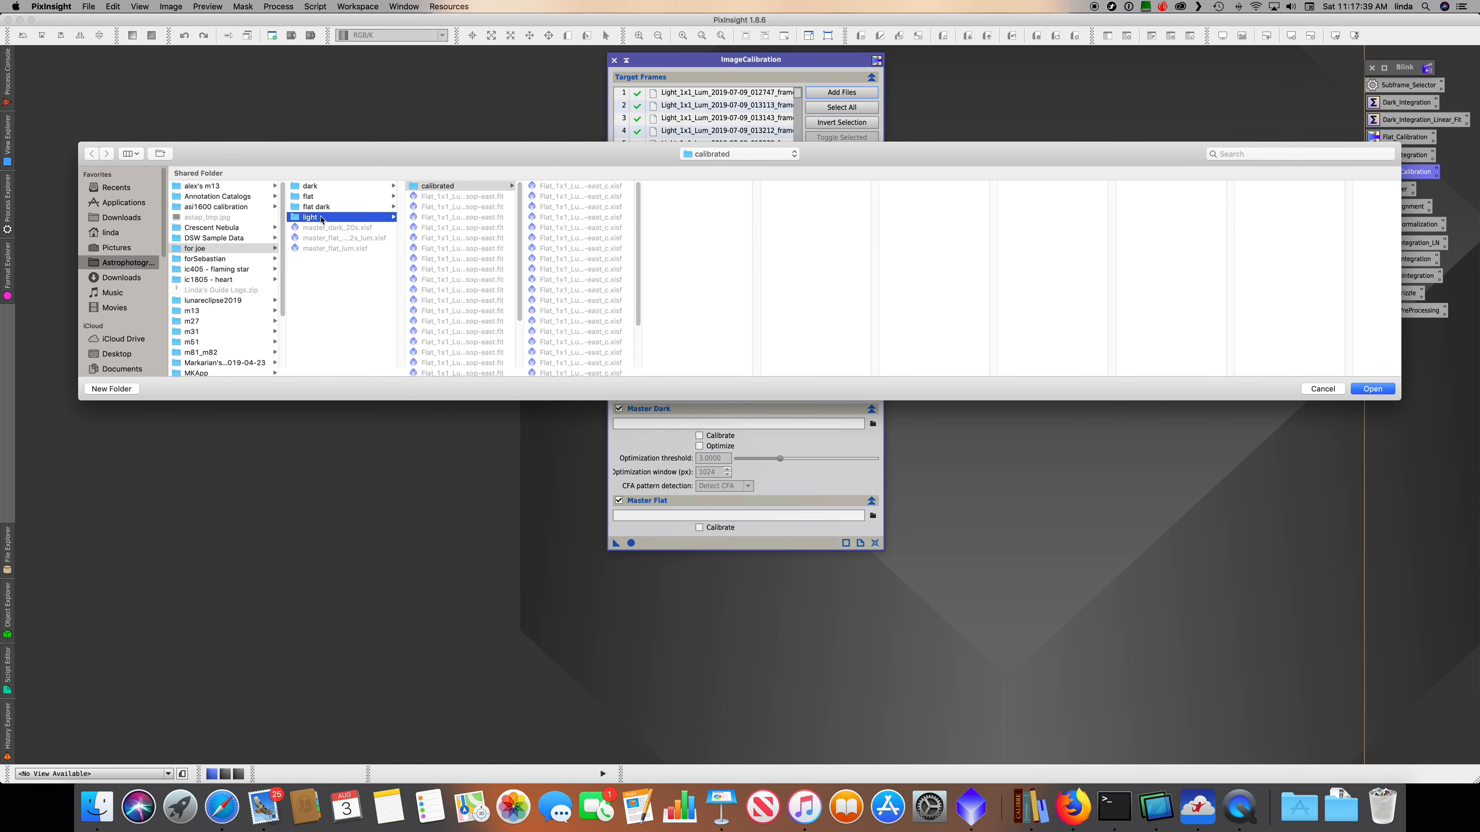
click(111, 389)
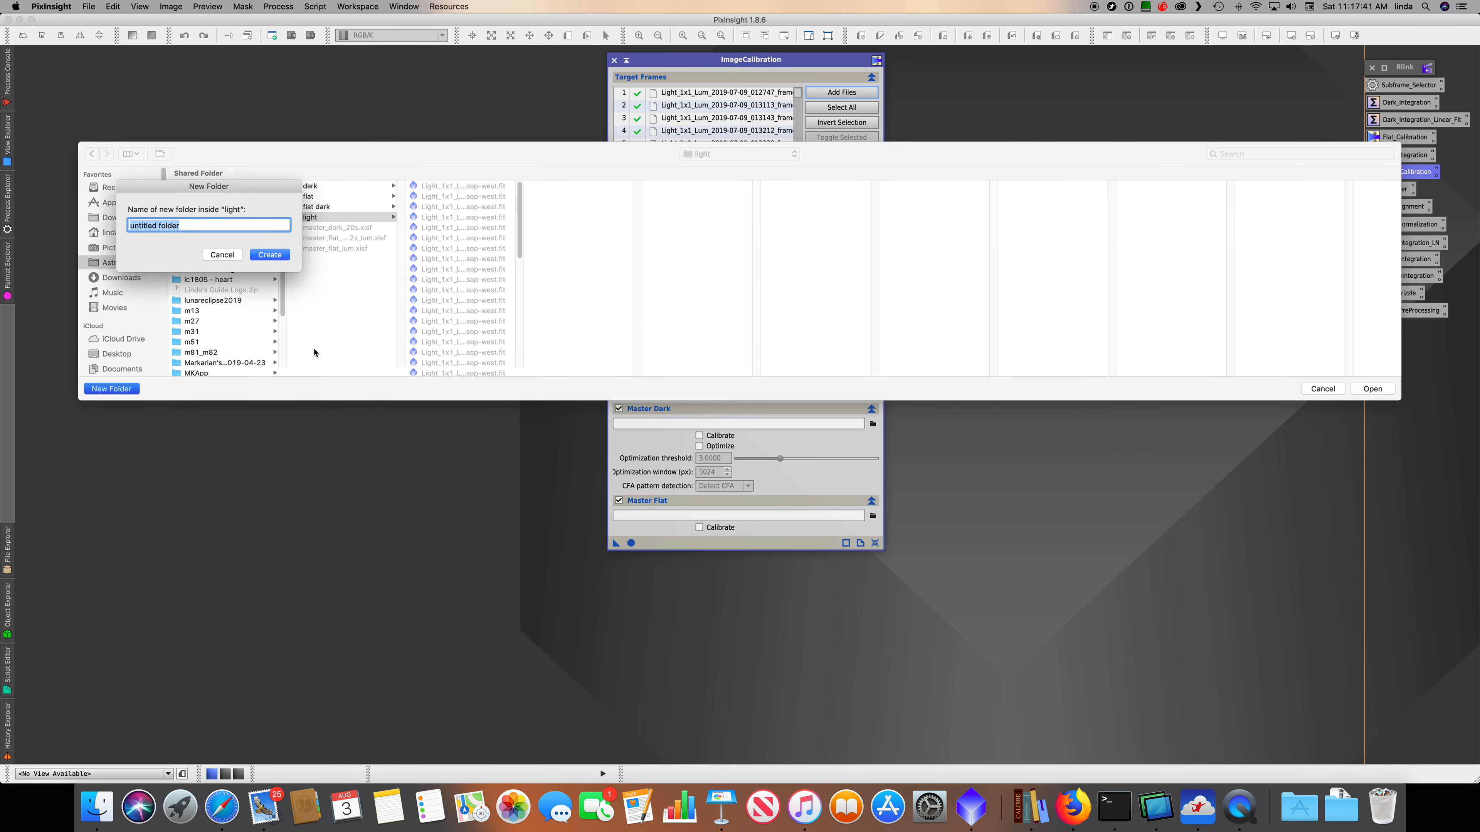
text(calibrated)
key(Return)
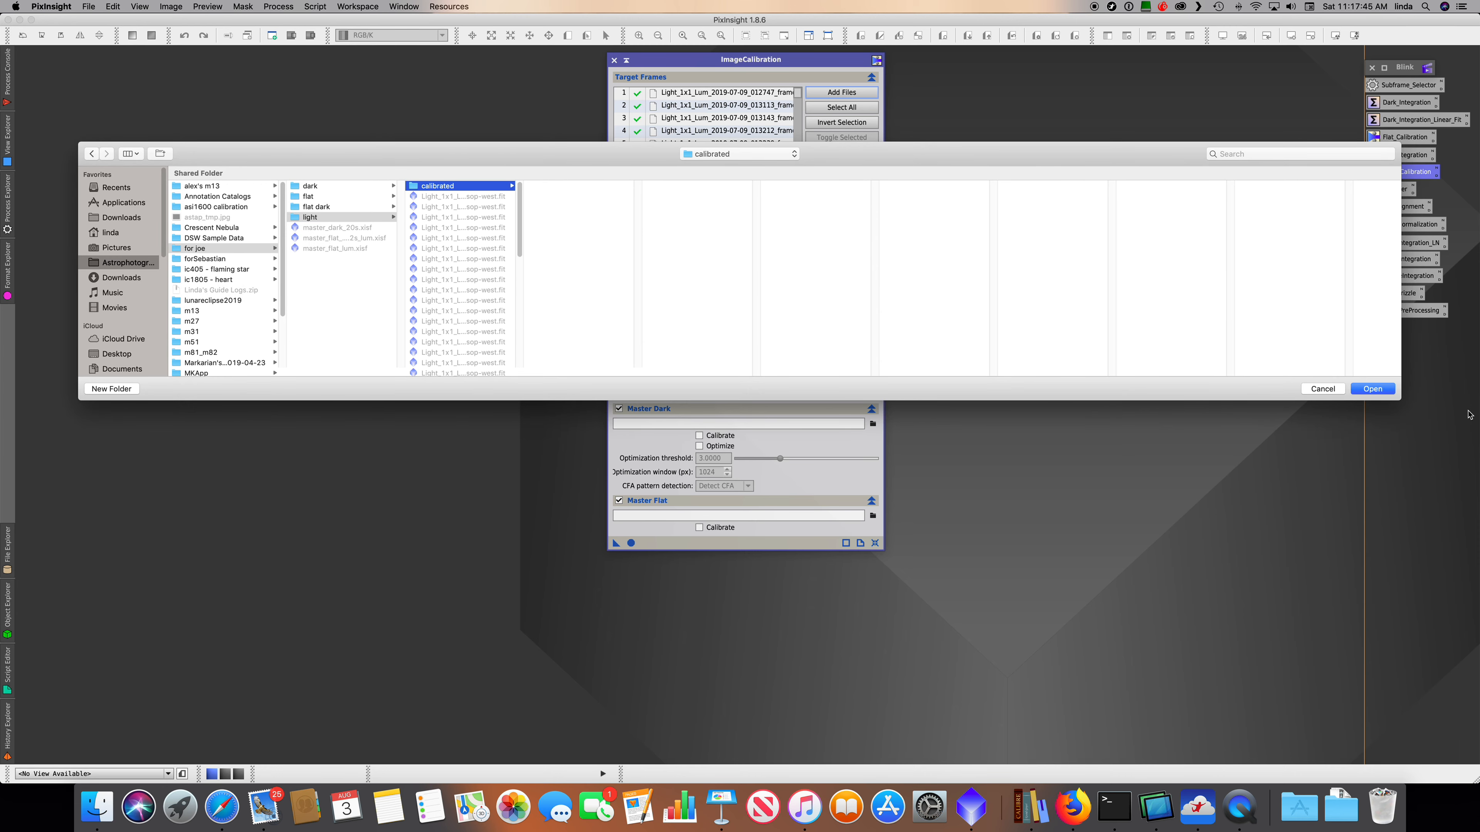
click(1372, 389)
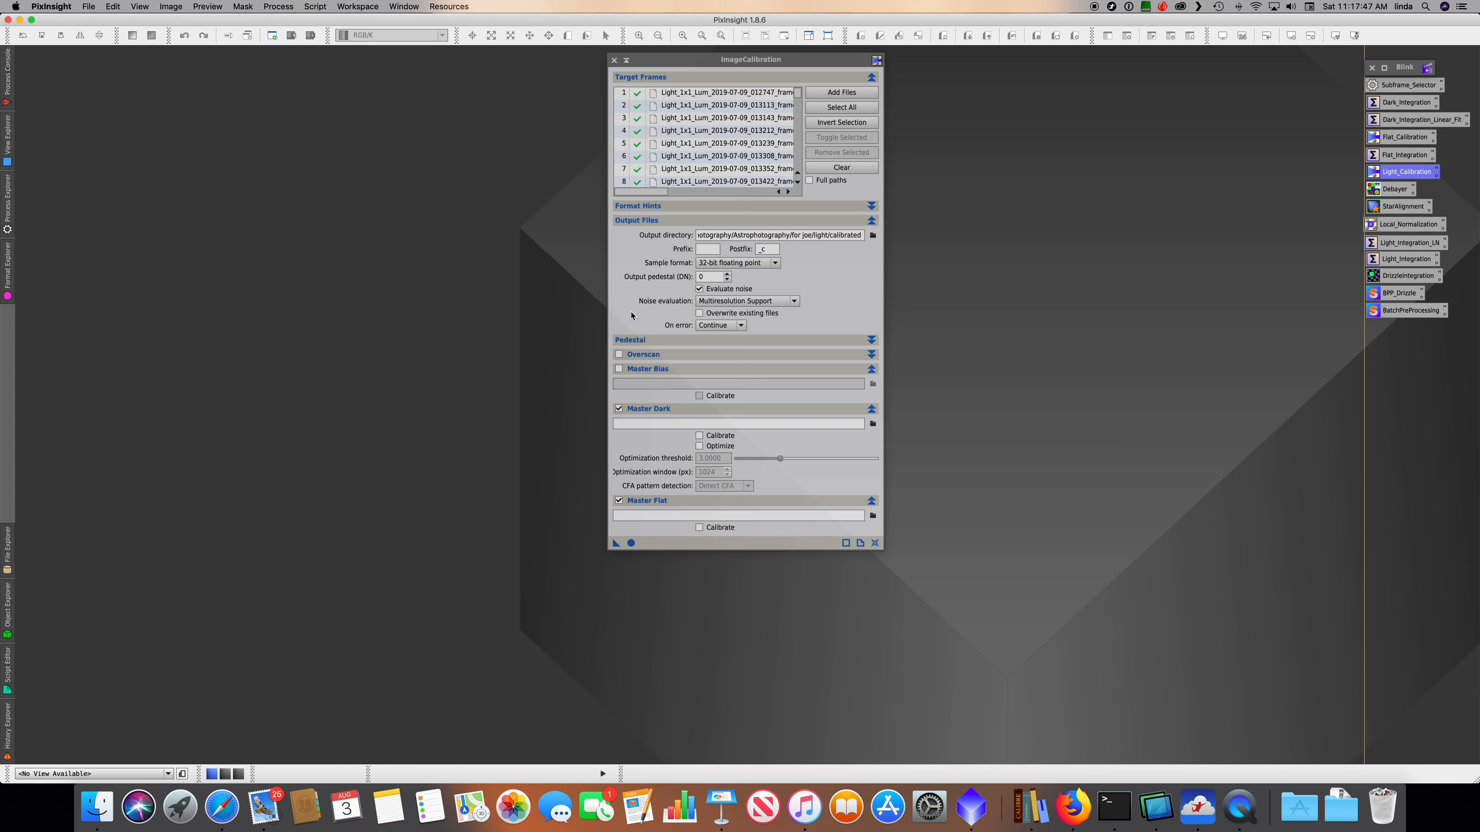
- Choose master_dark_20s.xisf as the master dark and check the exposure time in the light frames' file names
click(873, 424)
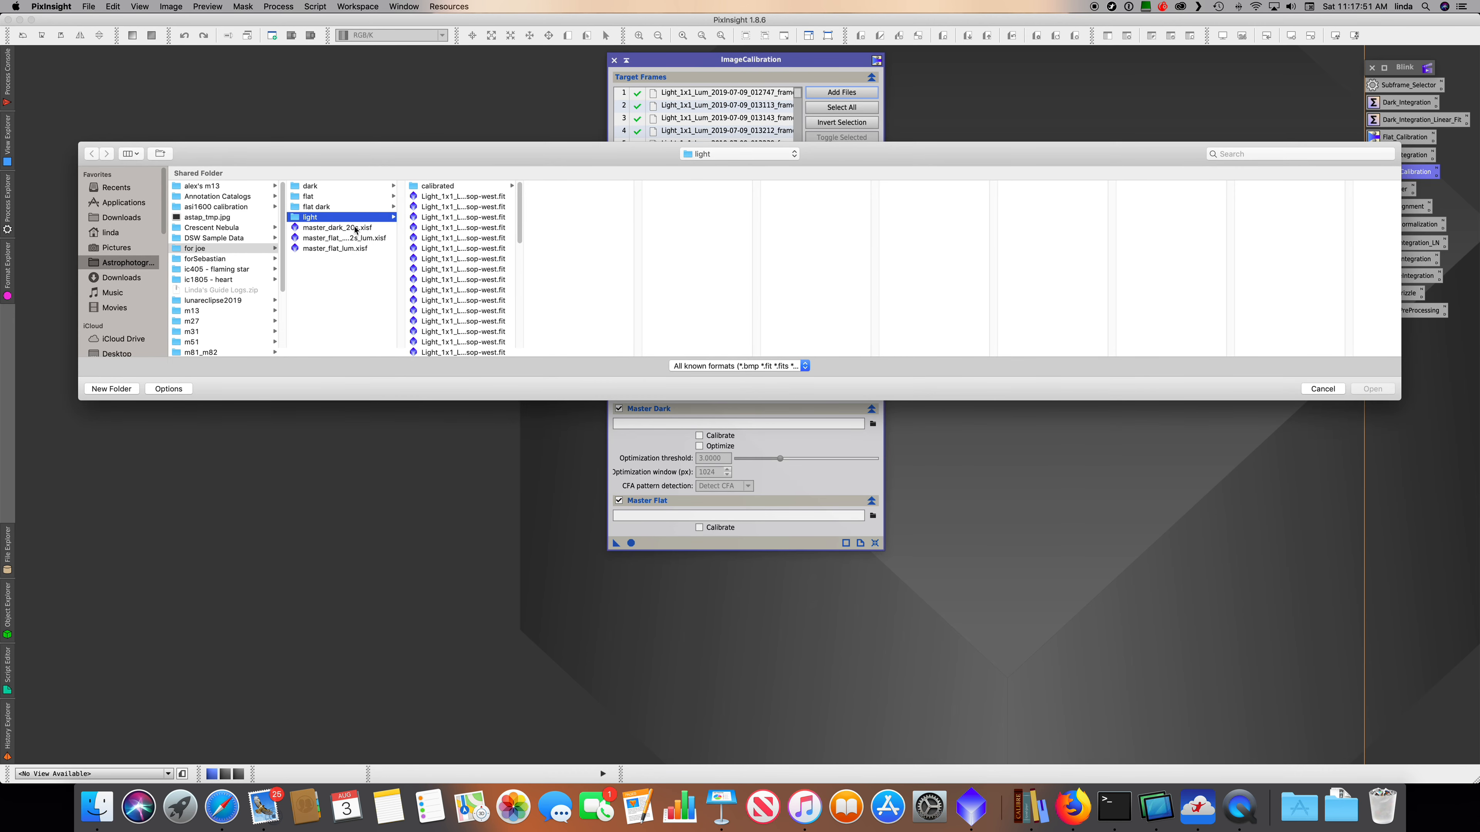
click(356, 229)
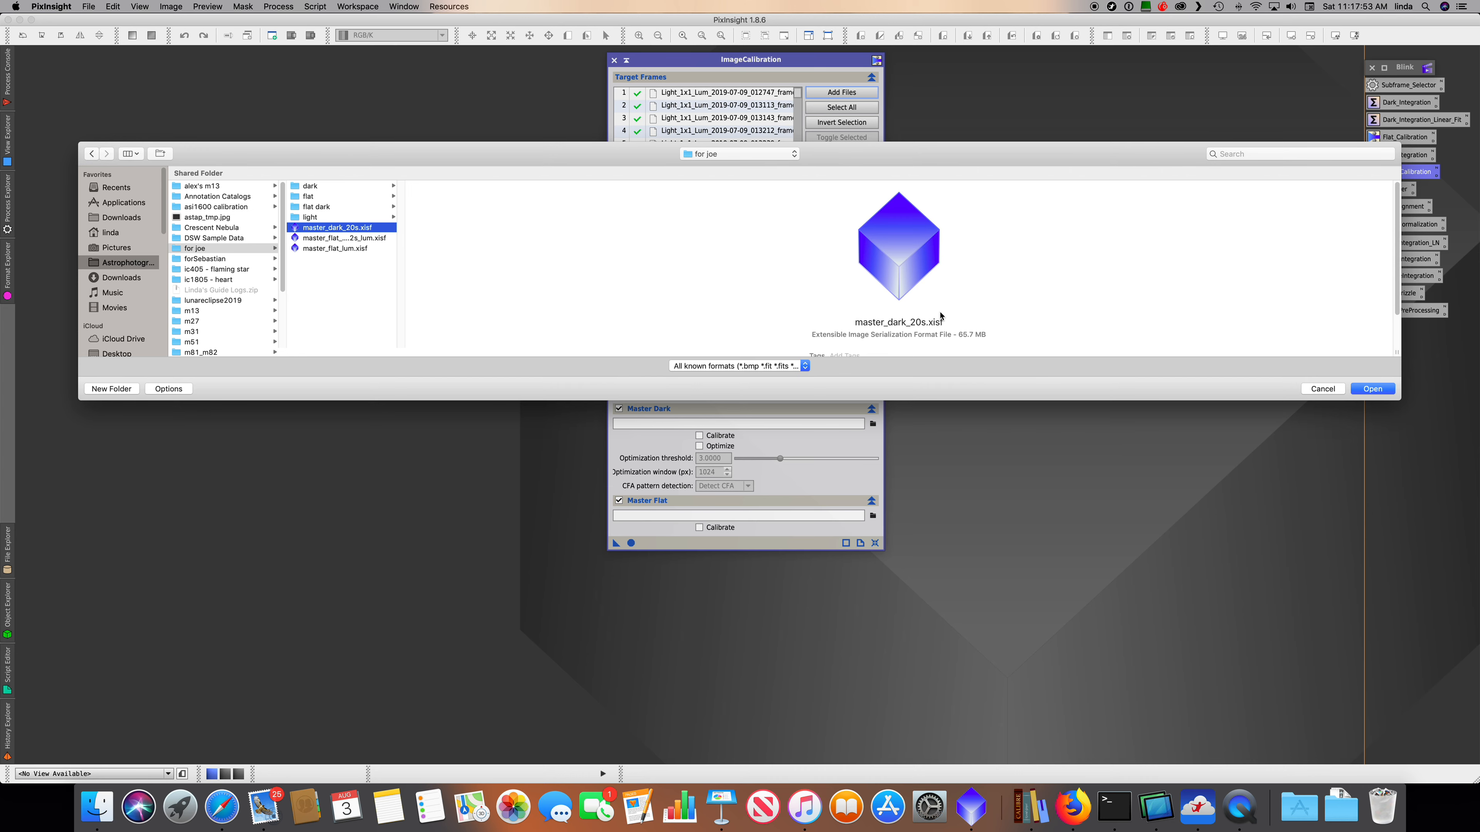
click(1361, 390)
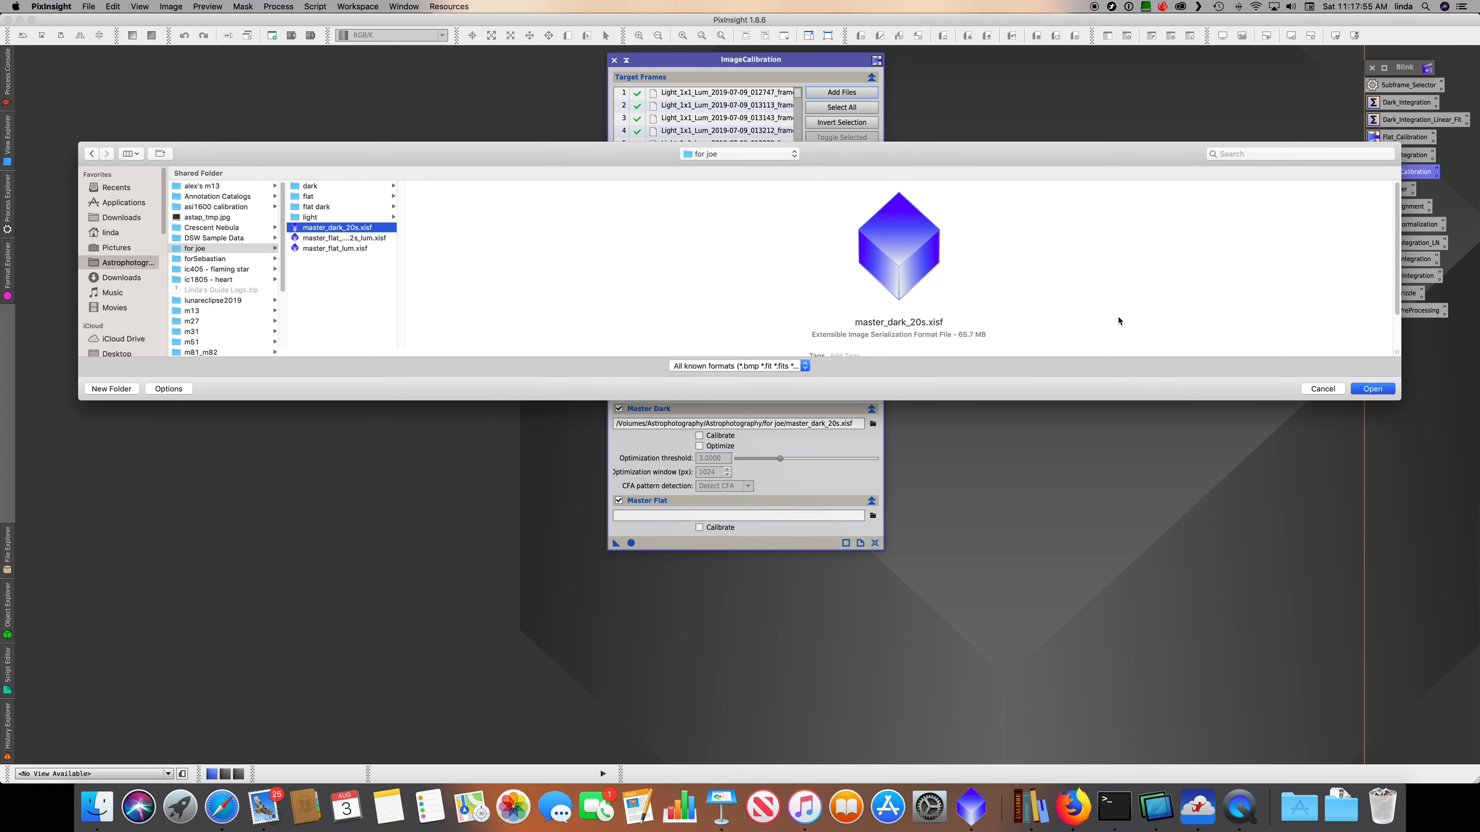
drag(661, 197, 702, 197)
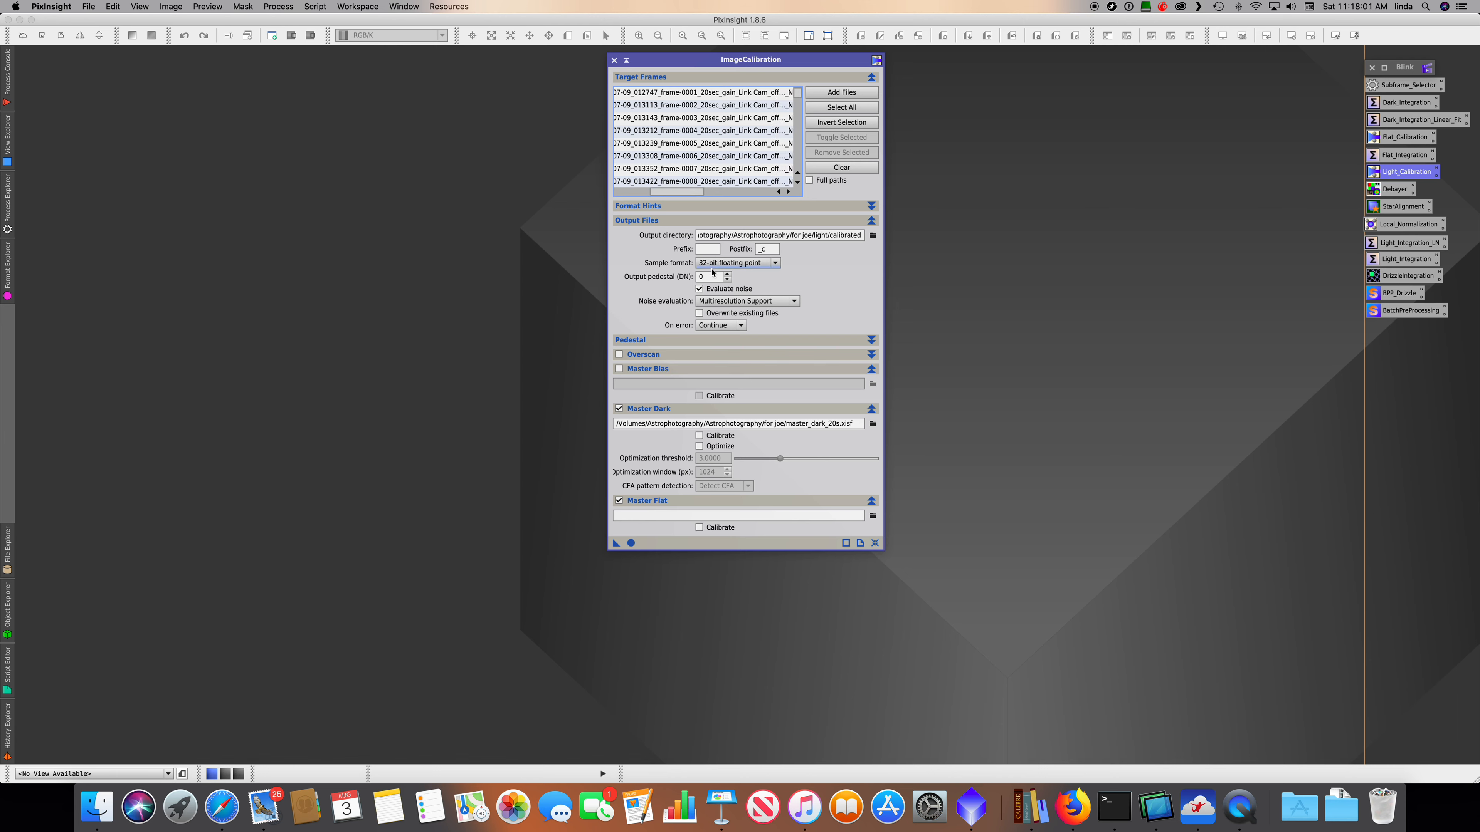
- Calibrate the lights using master_flat_lum.xisf as the master flat, and close ImageCalibration
click(876, 516)
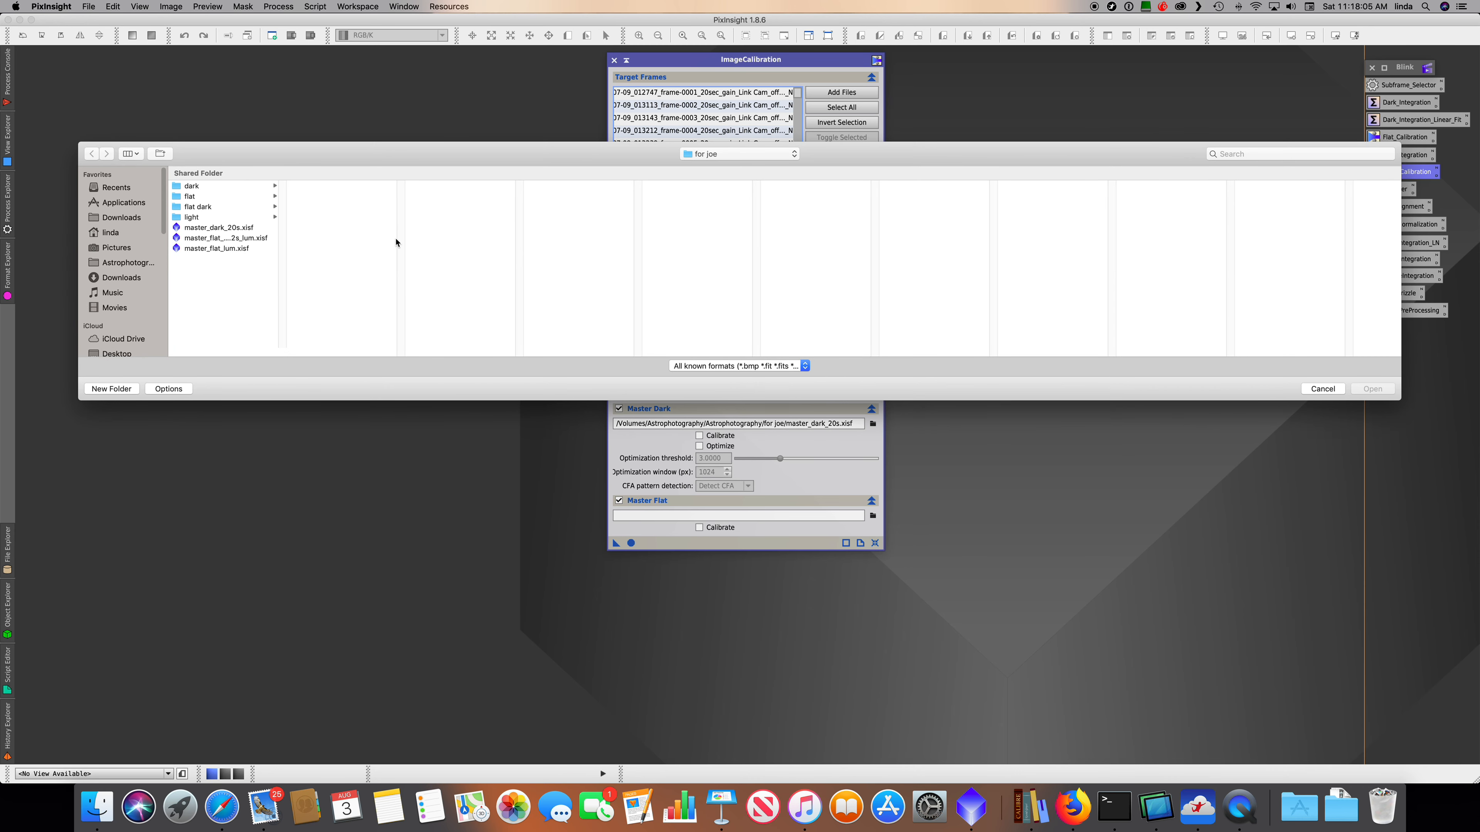
click(239, 249)
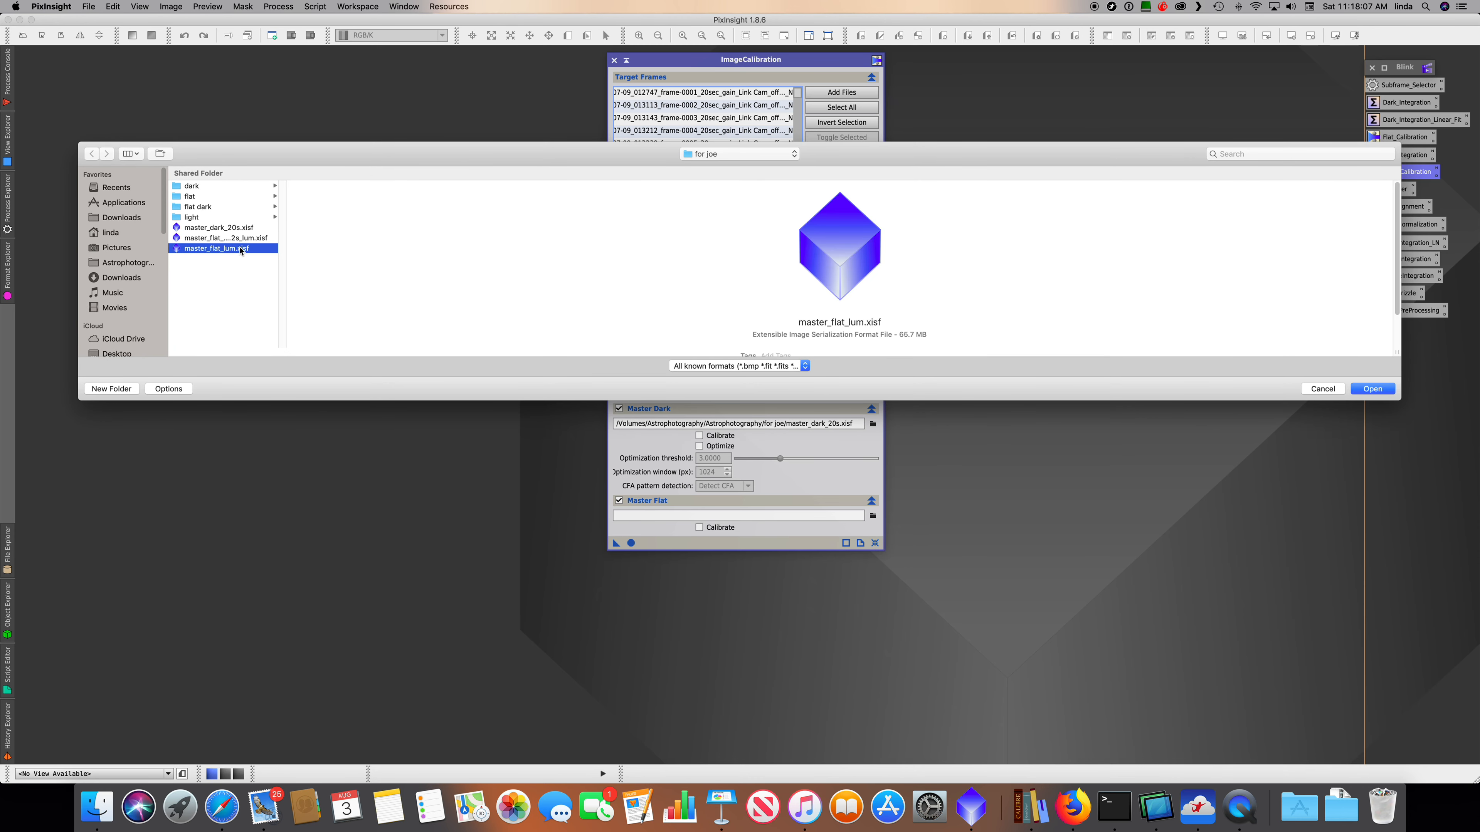
click(1373, 389)
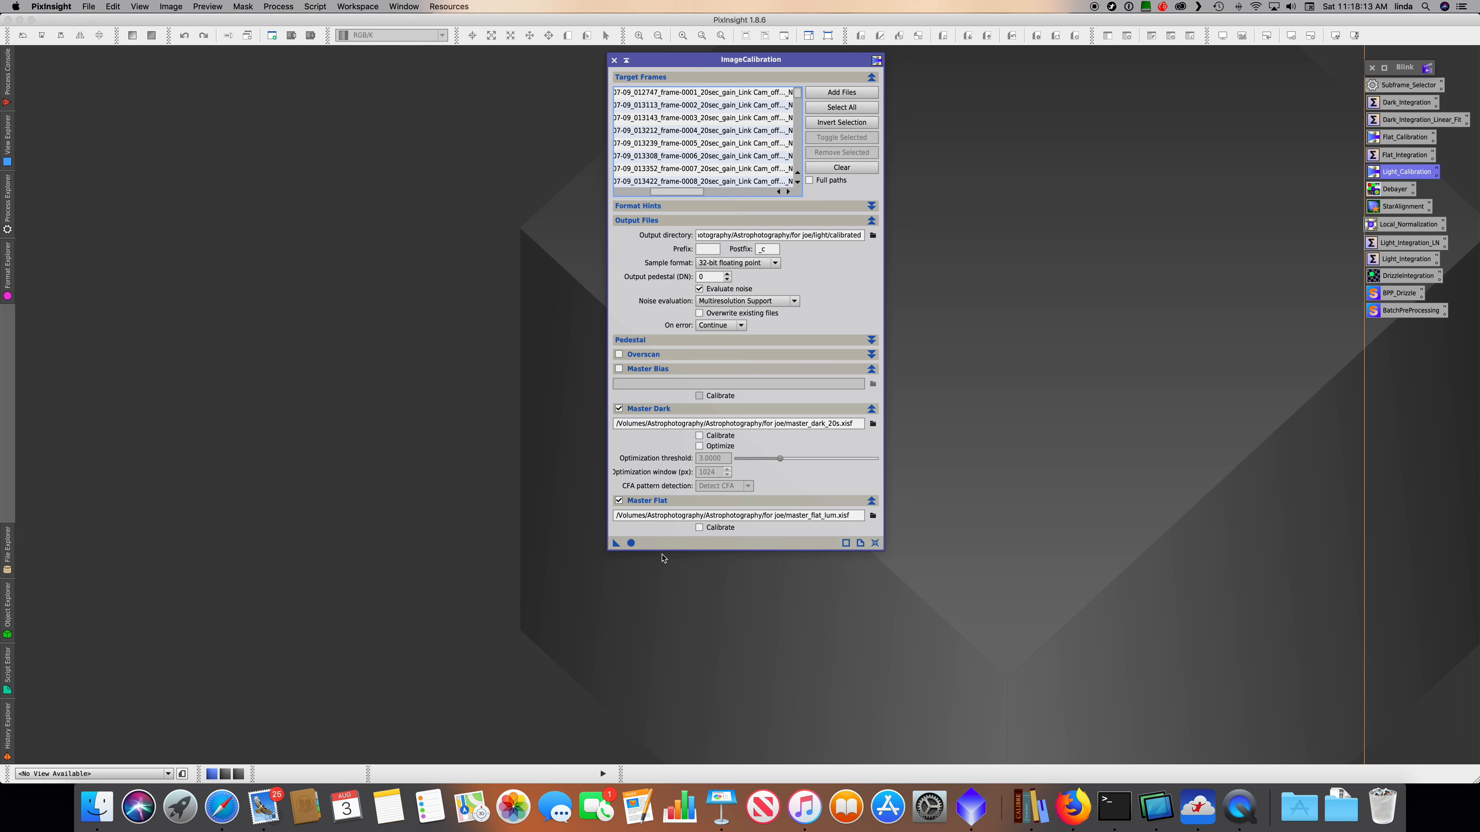
click(631, 544)
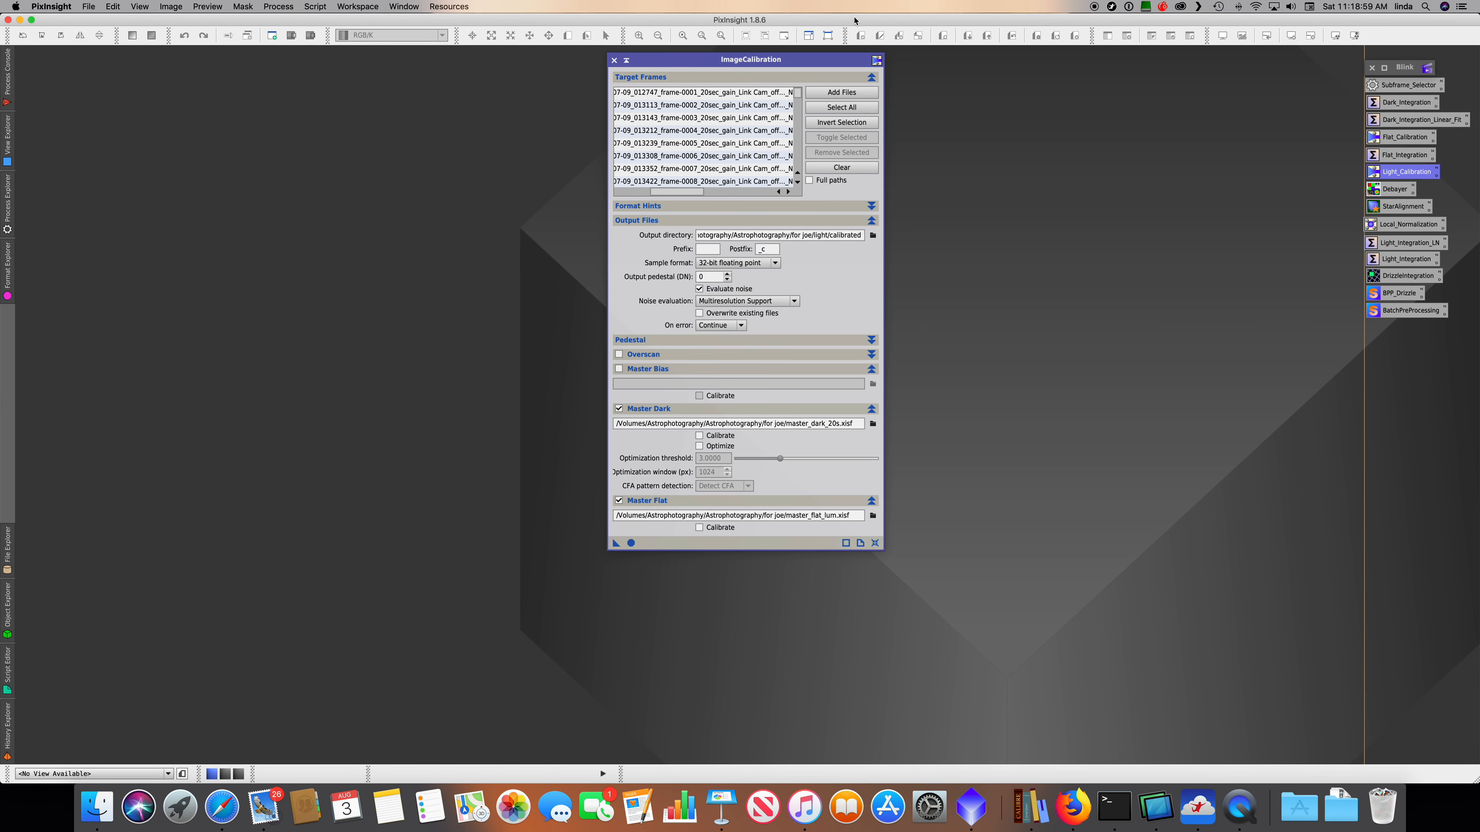
click(614, 60)
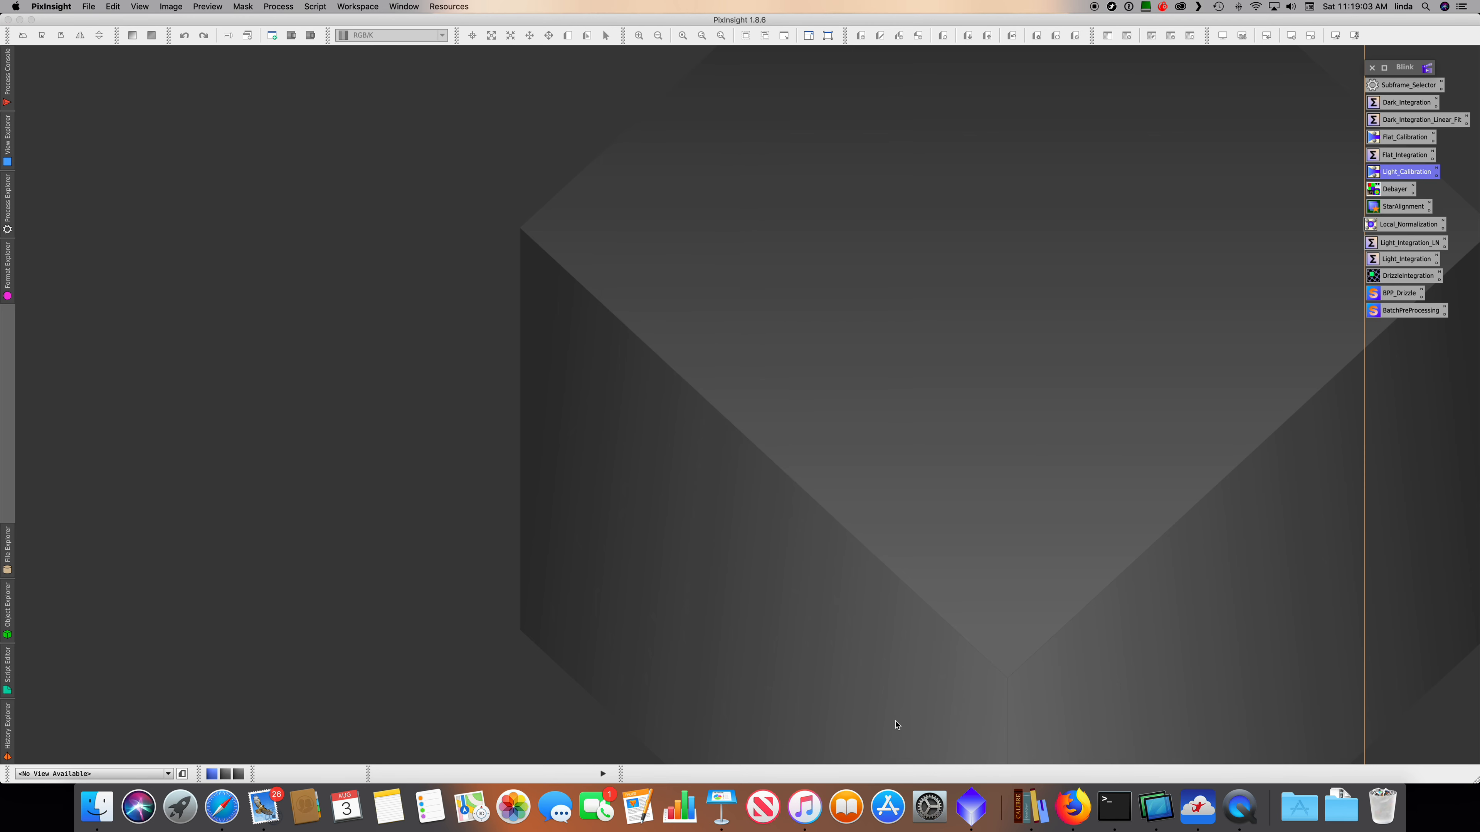
- Switch to Keynote and review the "Registration" slide
click(731, 806)
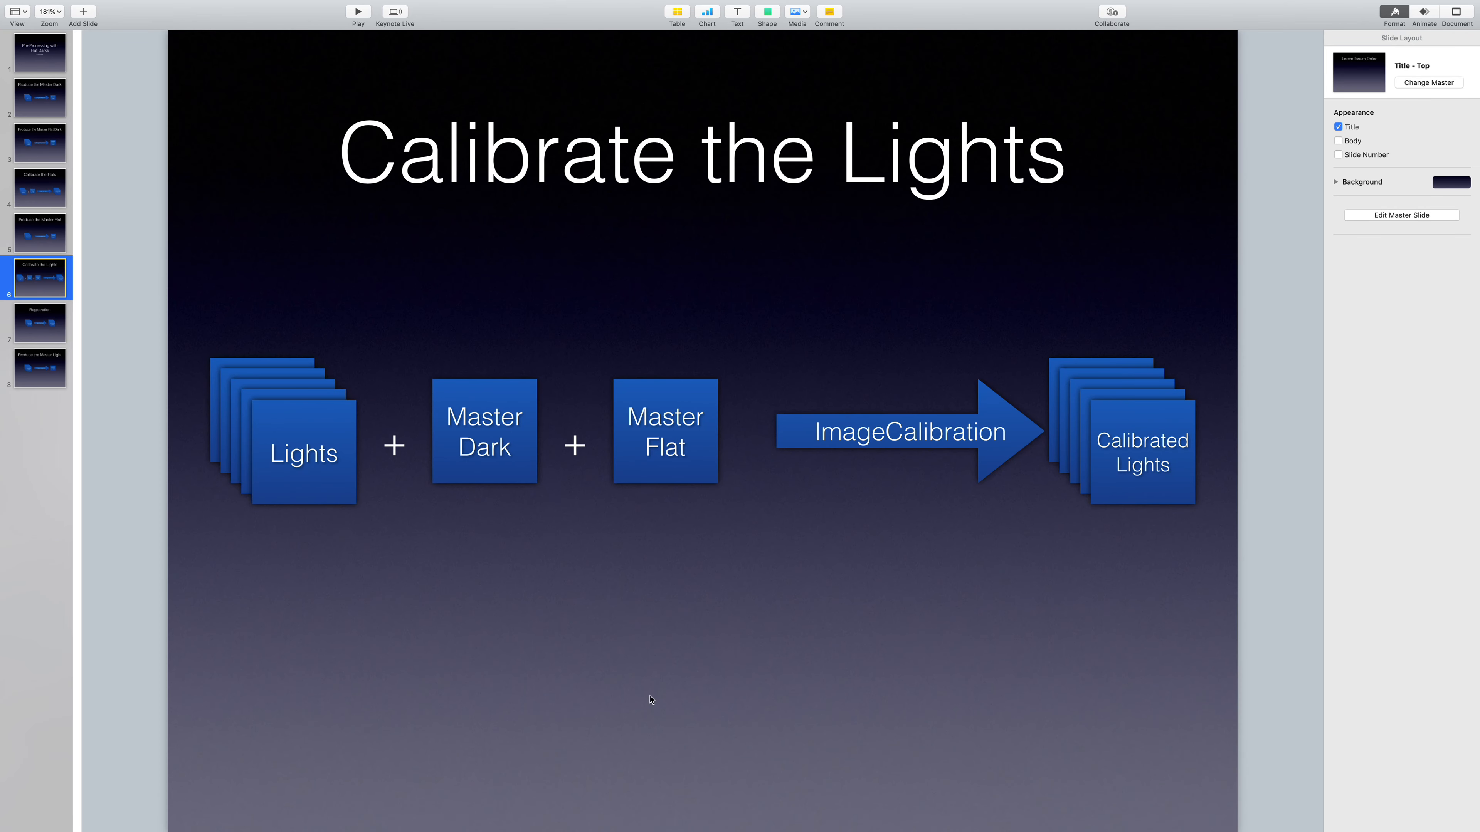
click(31, 334)
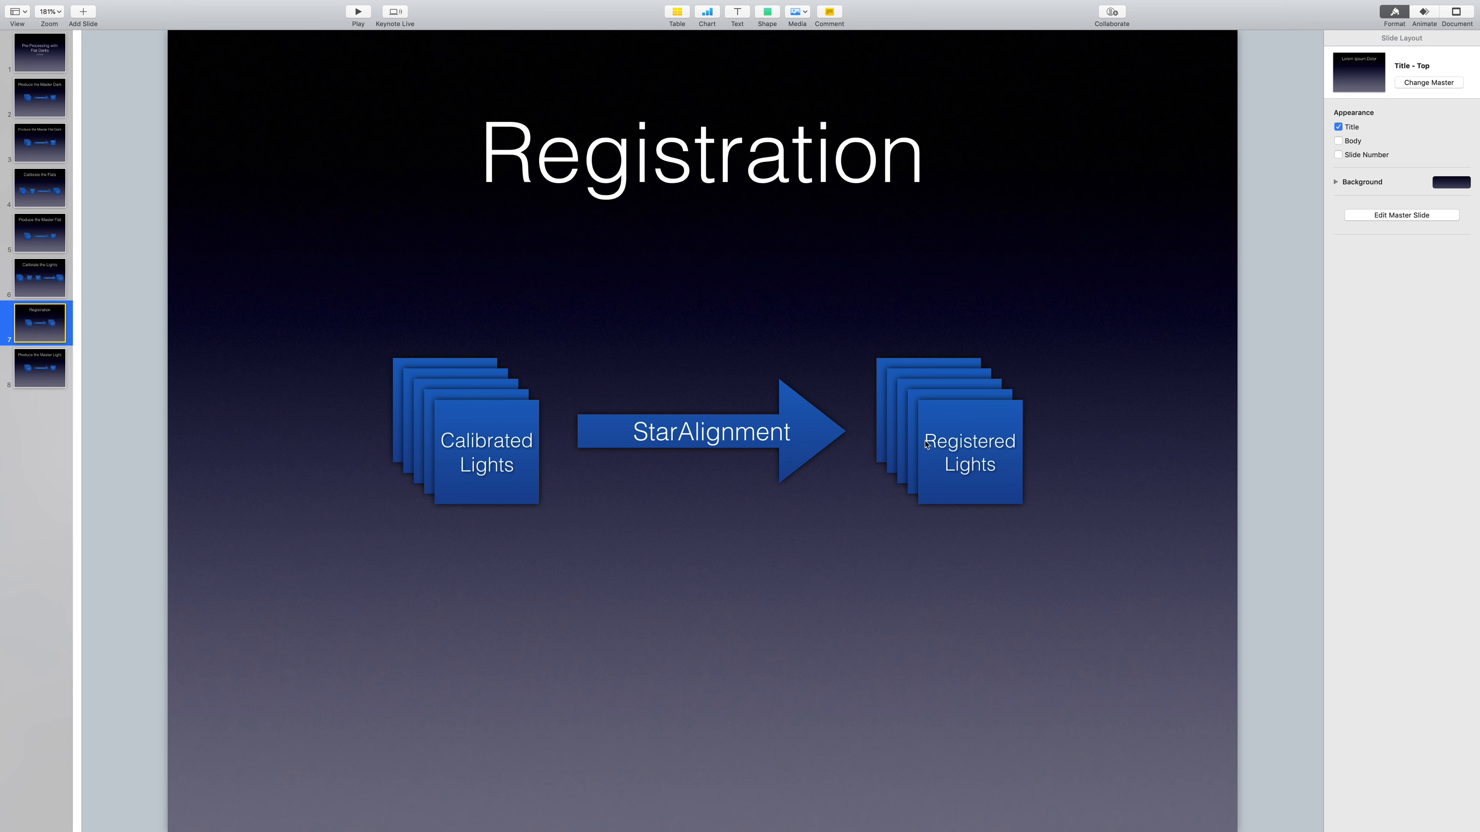
mouse_move(1032, 828)
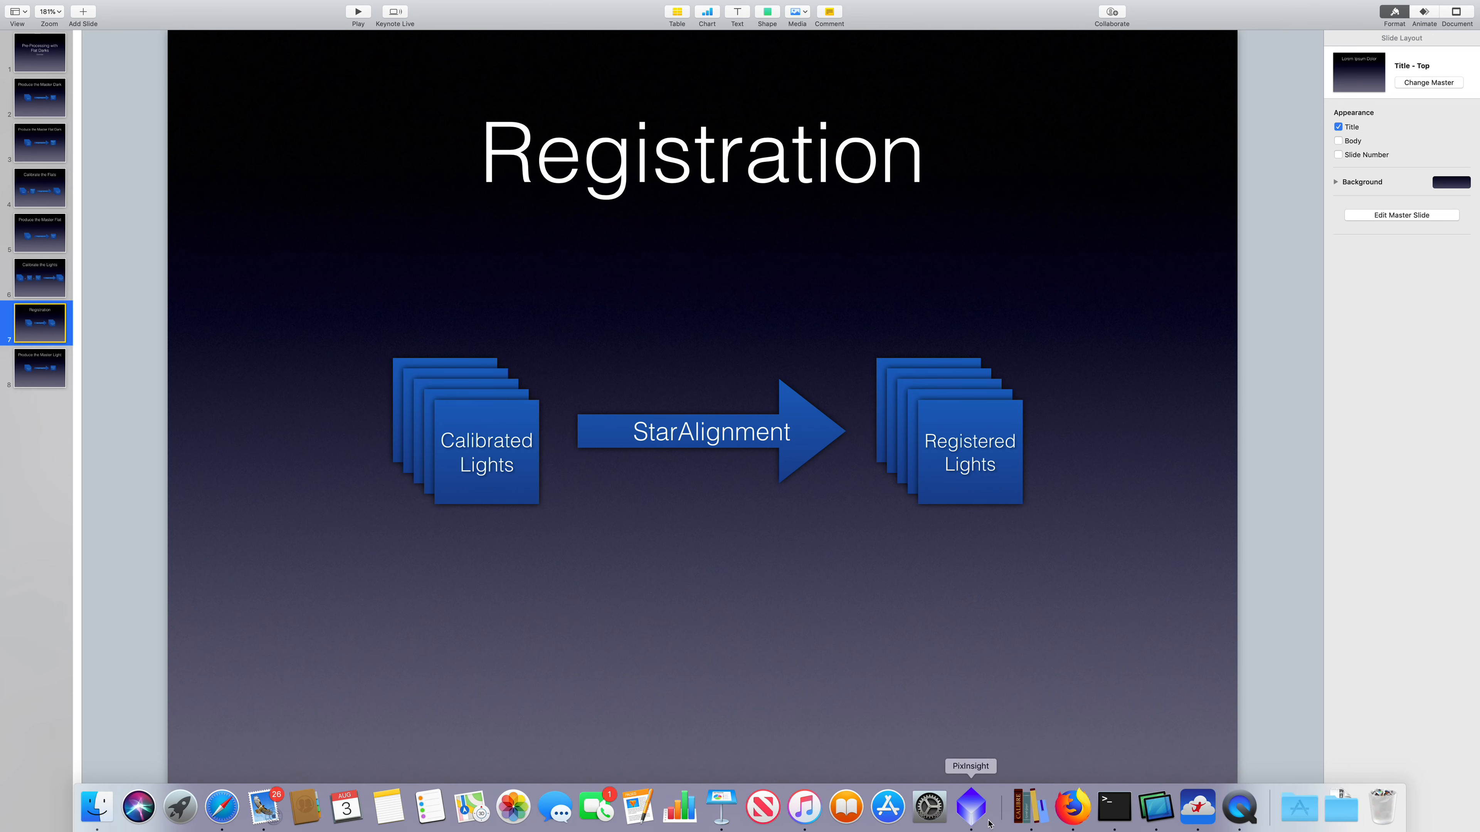
- Switch to PixInsight, open StarAlignment and set the first frame in the "calibrated" folder as the reference image
click(967, 824)
double_click(1377, 207)
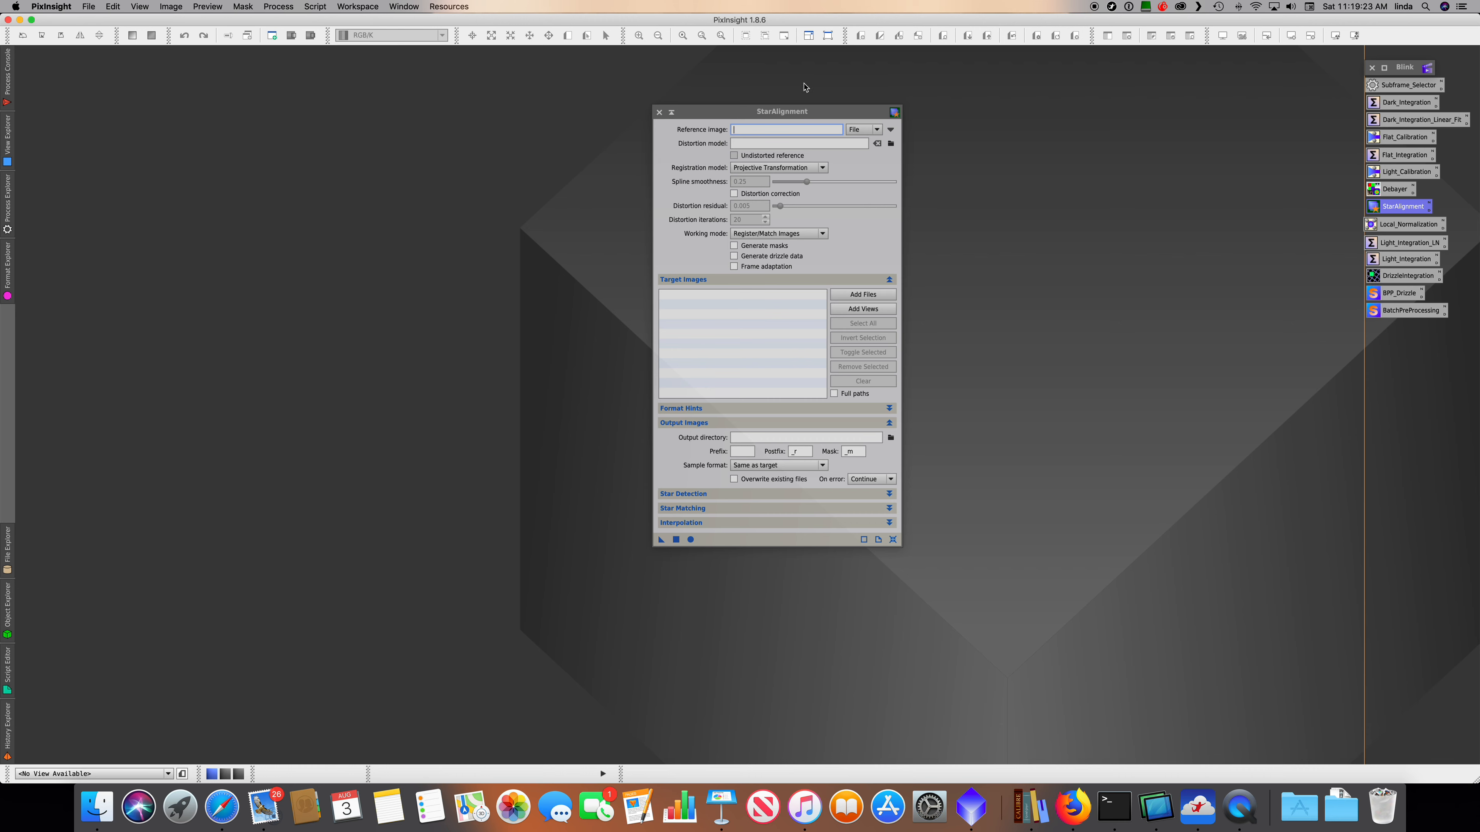
click(892, 131)
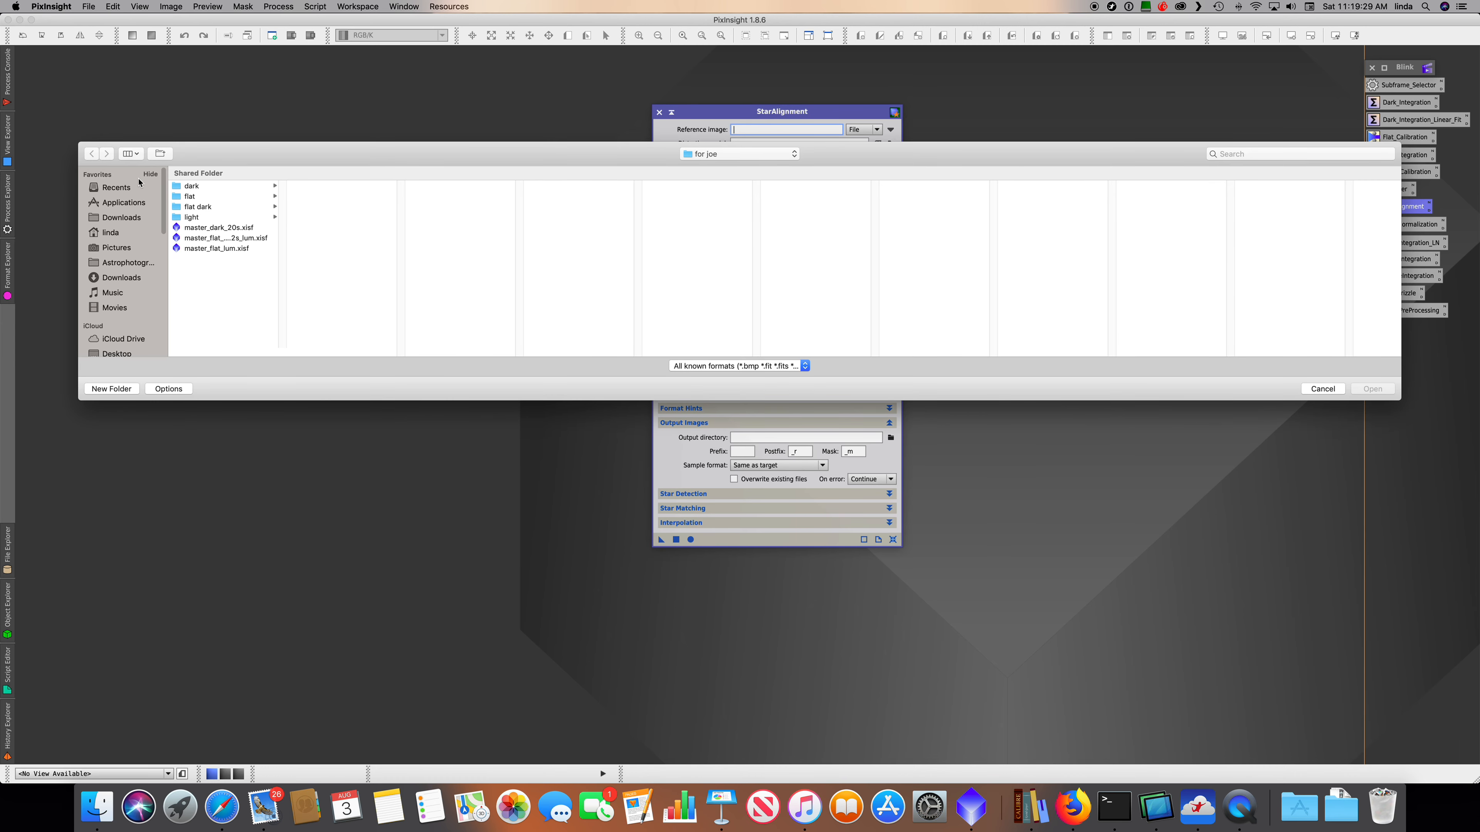
click(245, 216)
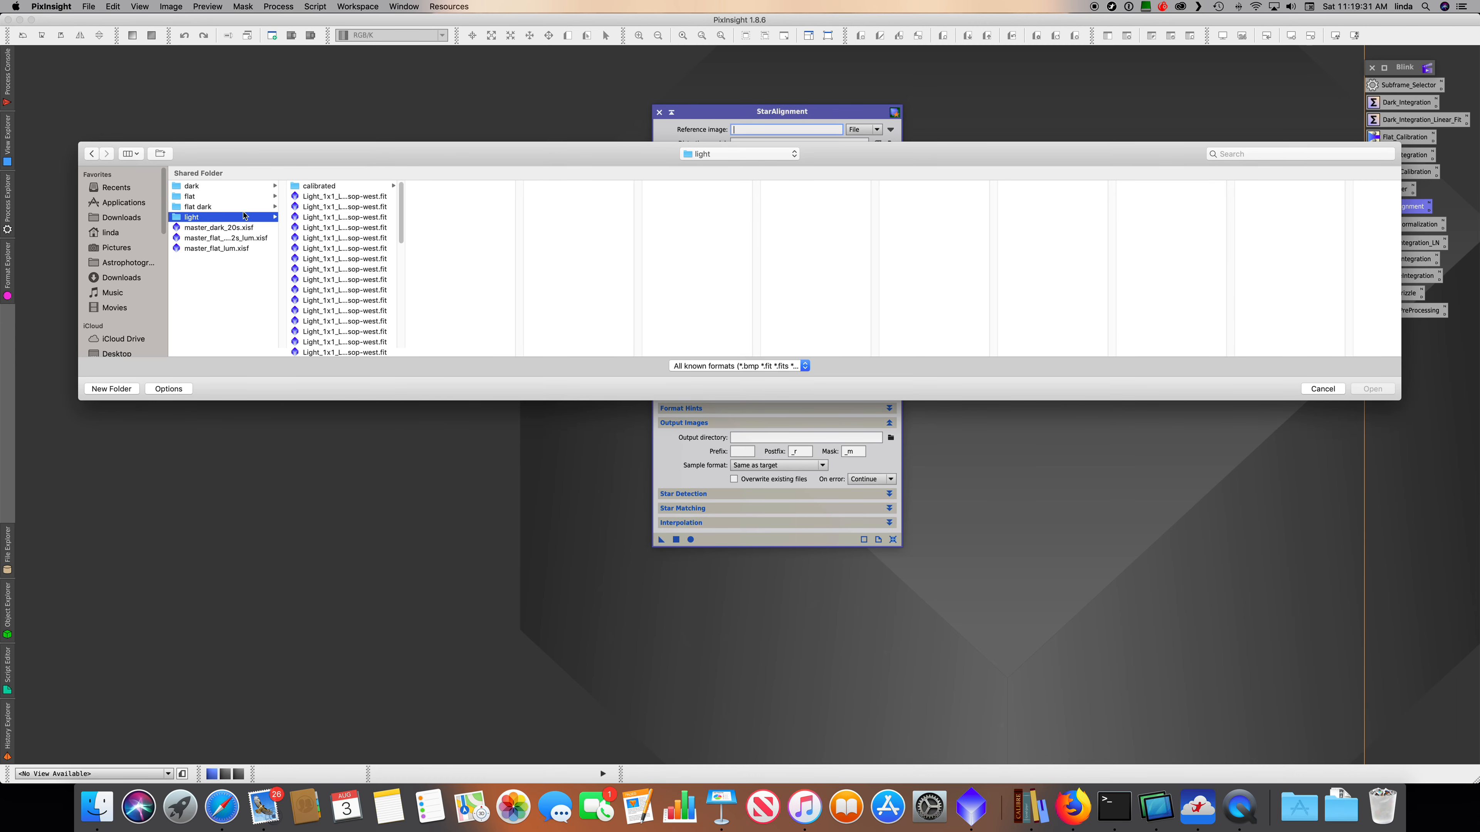
click(373, 187)
double_click(469, 187)
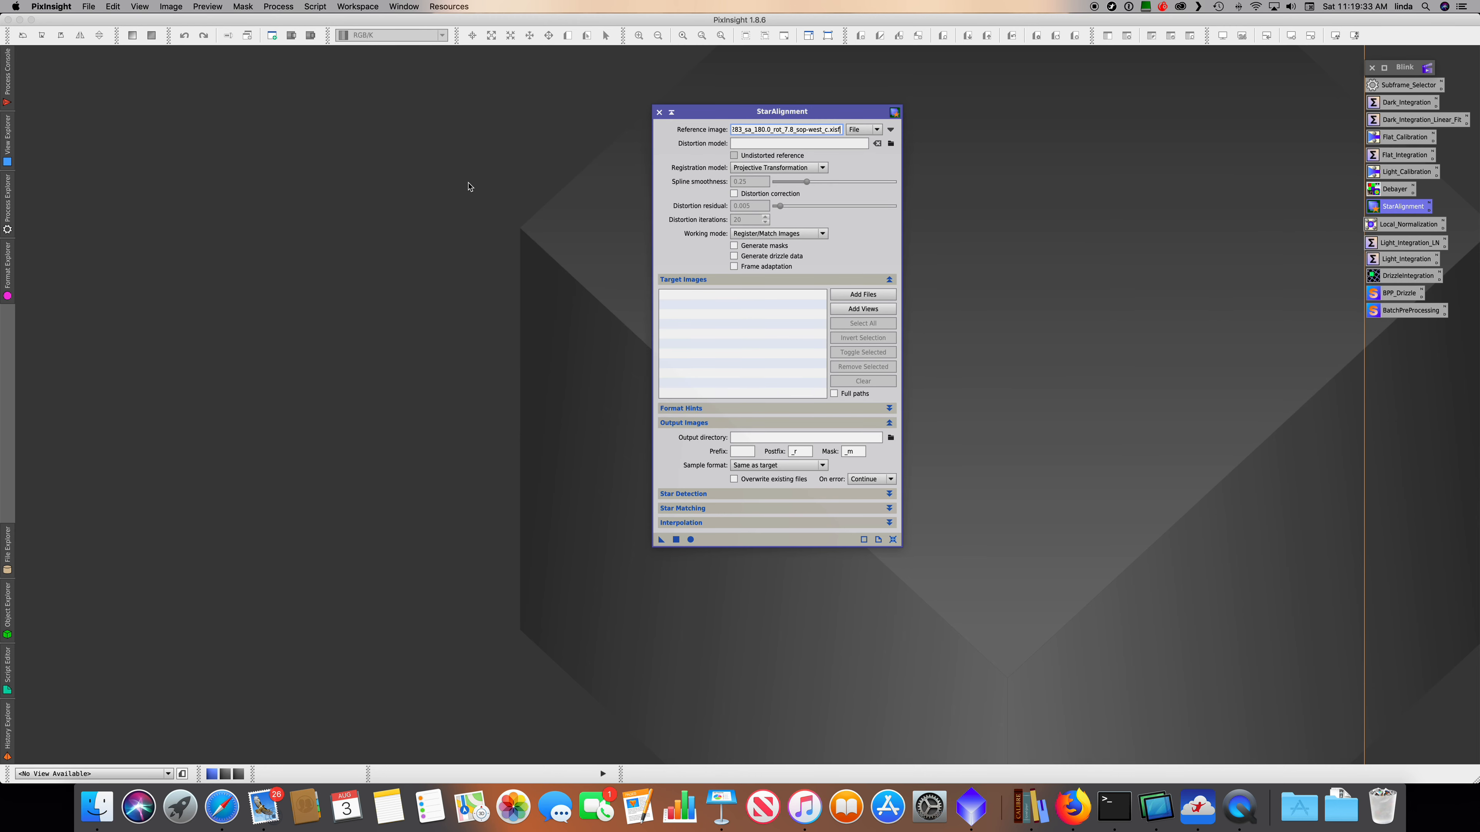
- Add all the calibrated light frames from the "calibrated" folder as StarAlignment target images
click(889, 294)
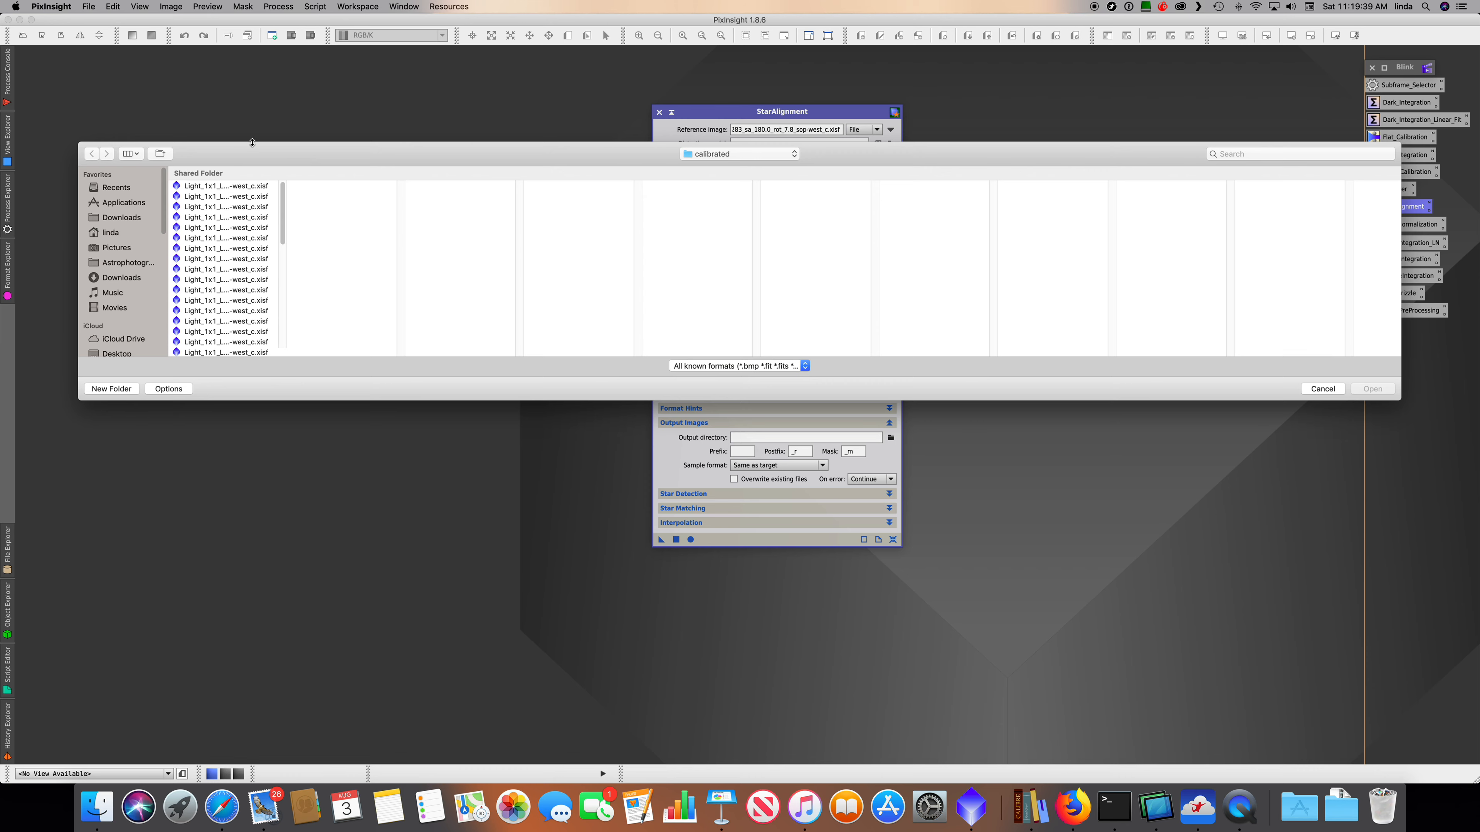
click(228, 186)
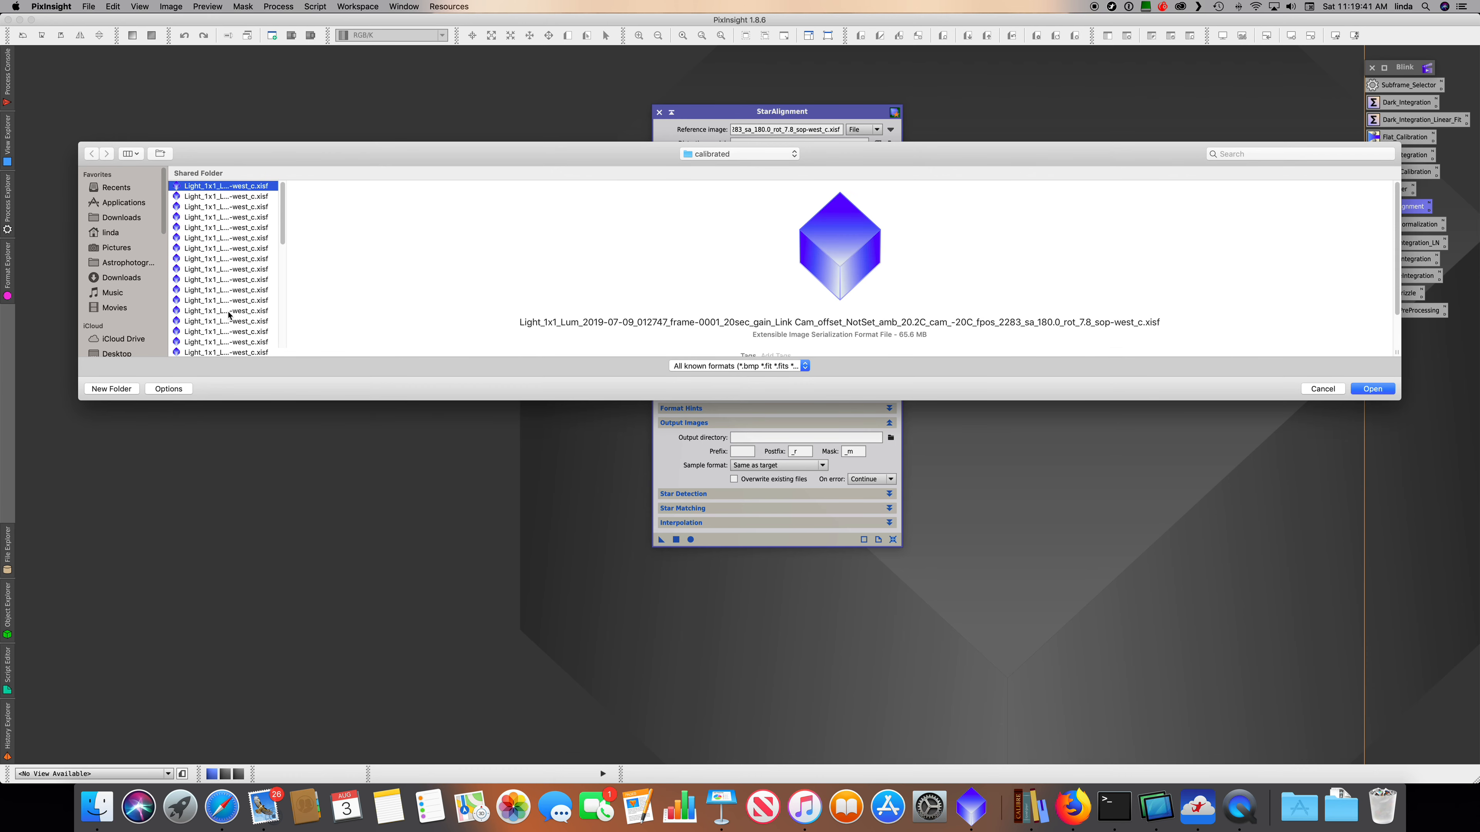
scroll(235, 328, down, 5)
shift+click(254, 352)
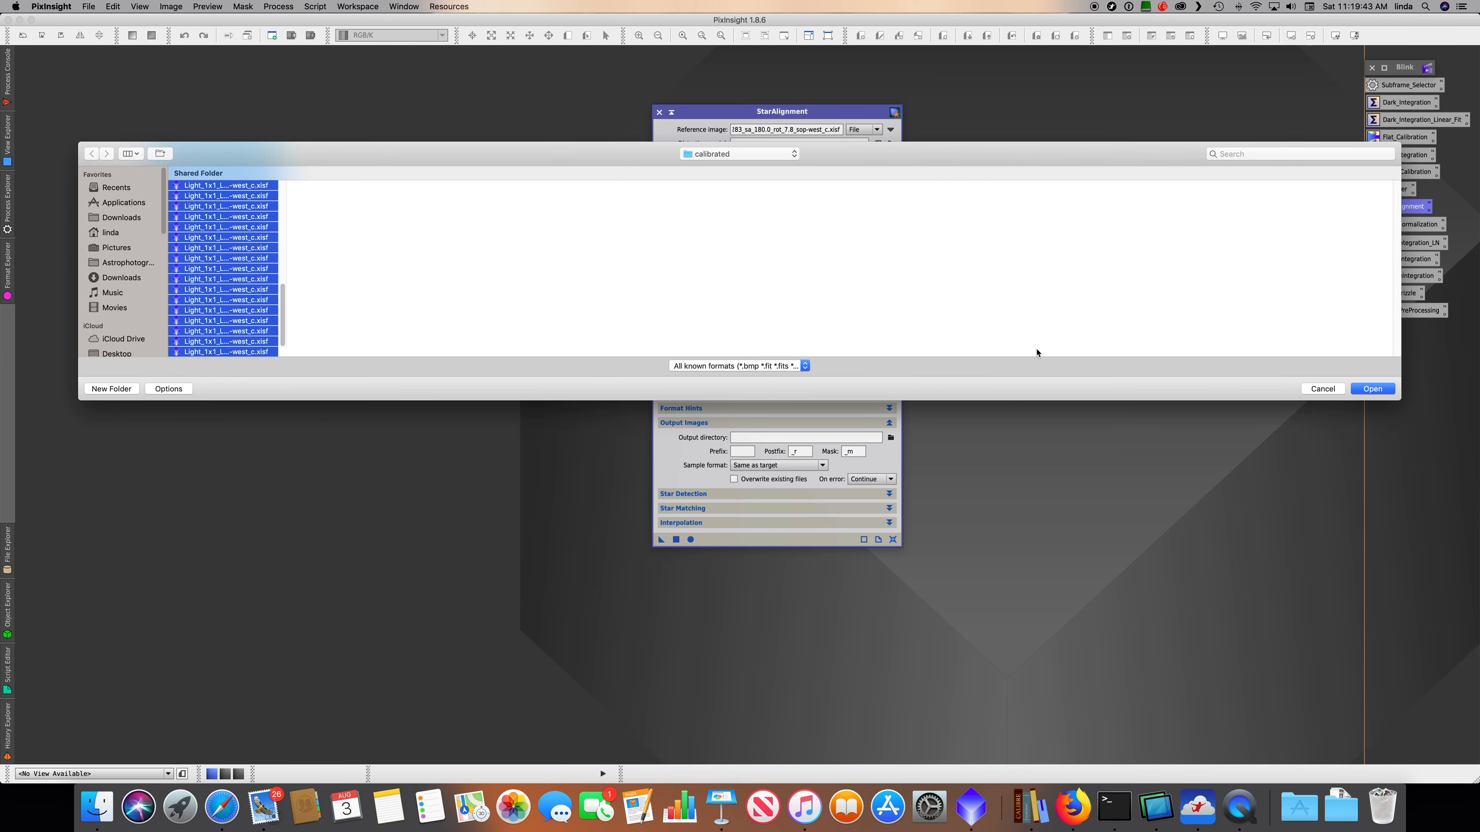
click(1373, 388)
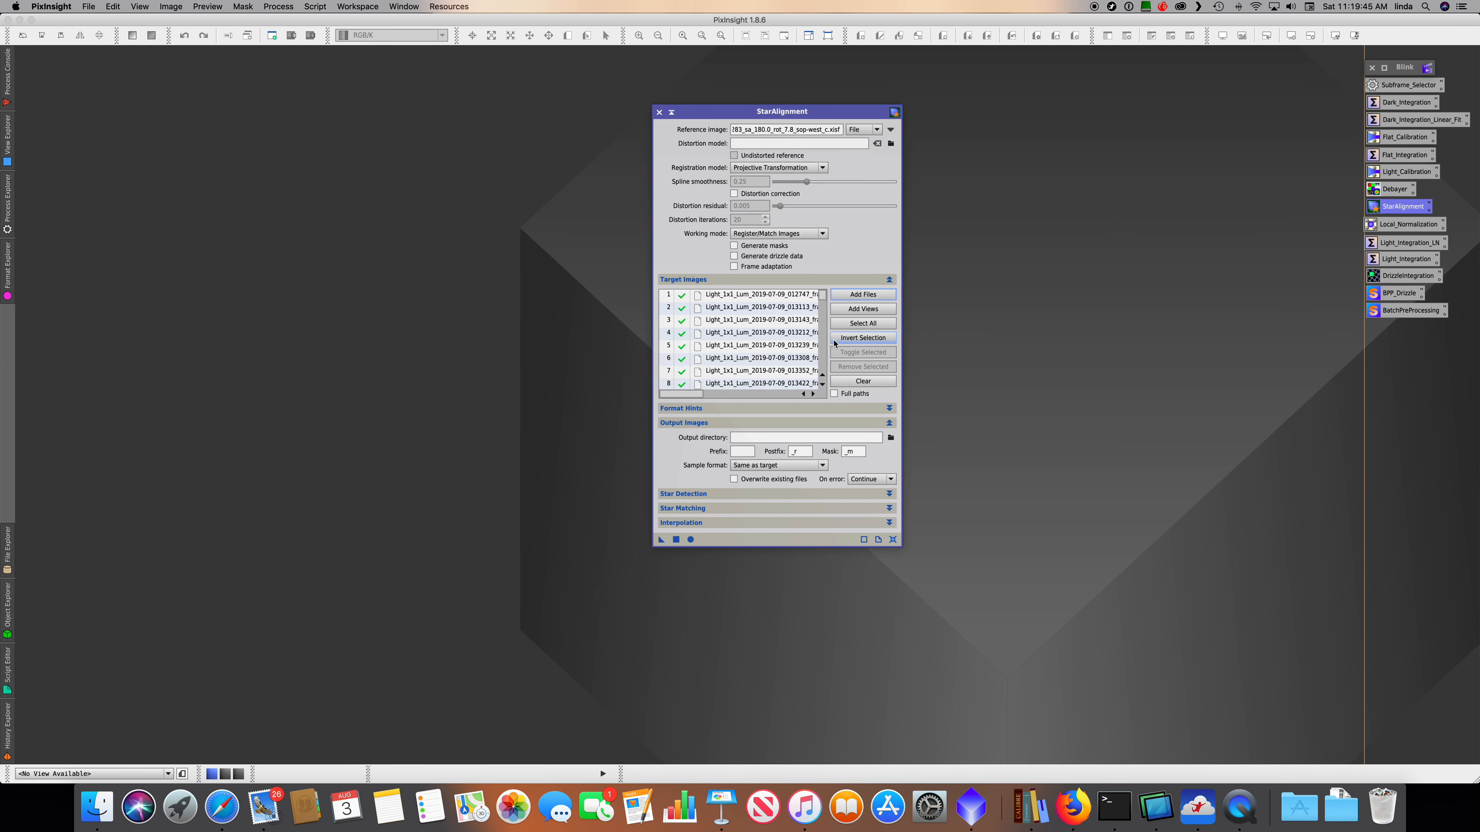
- Create a "registered" folder inside "calibrated" as the output directory and run the star alignment
click(891, 437)
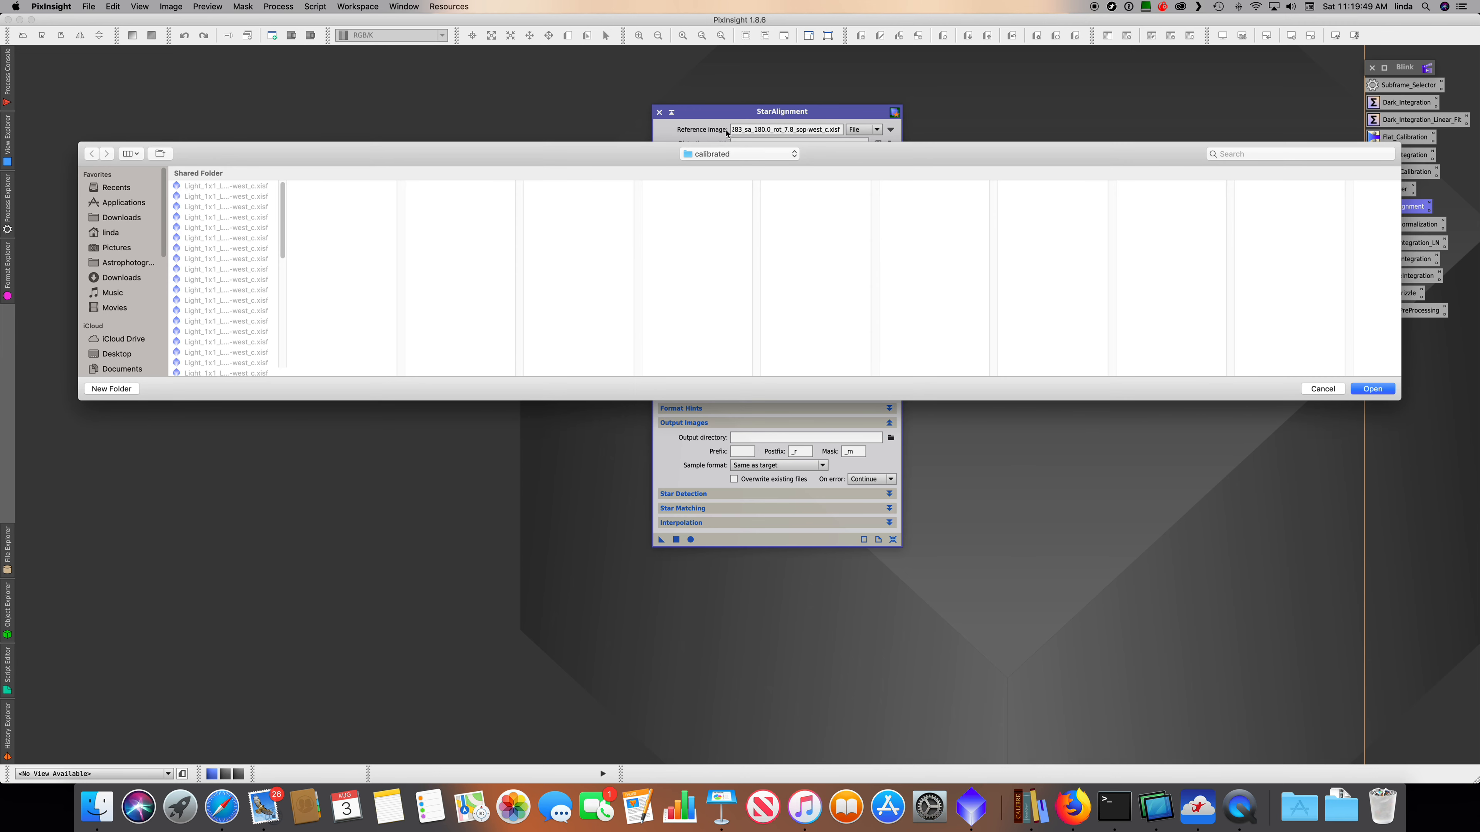
click(739, 154)
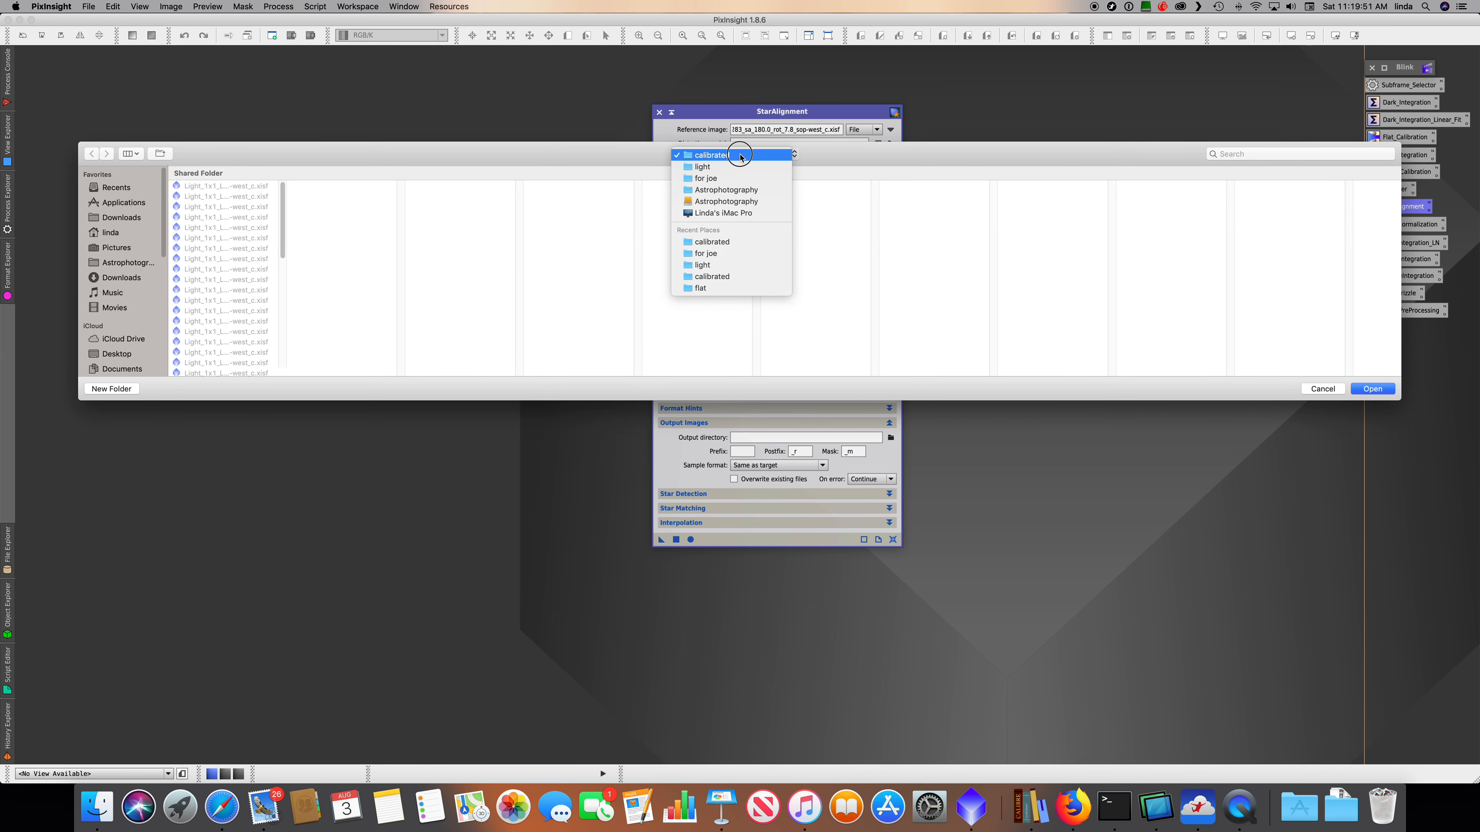
click(231, 344)
click(124, 390)
text(registered)
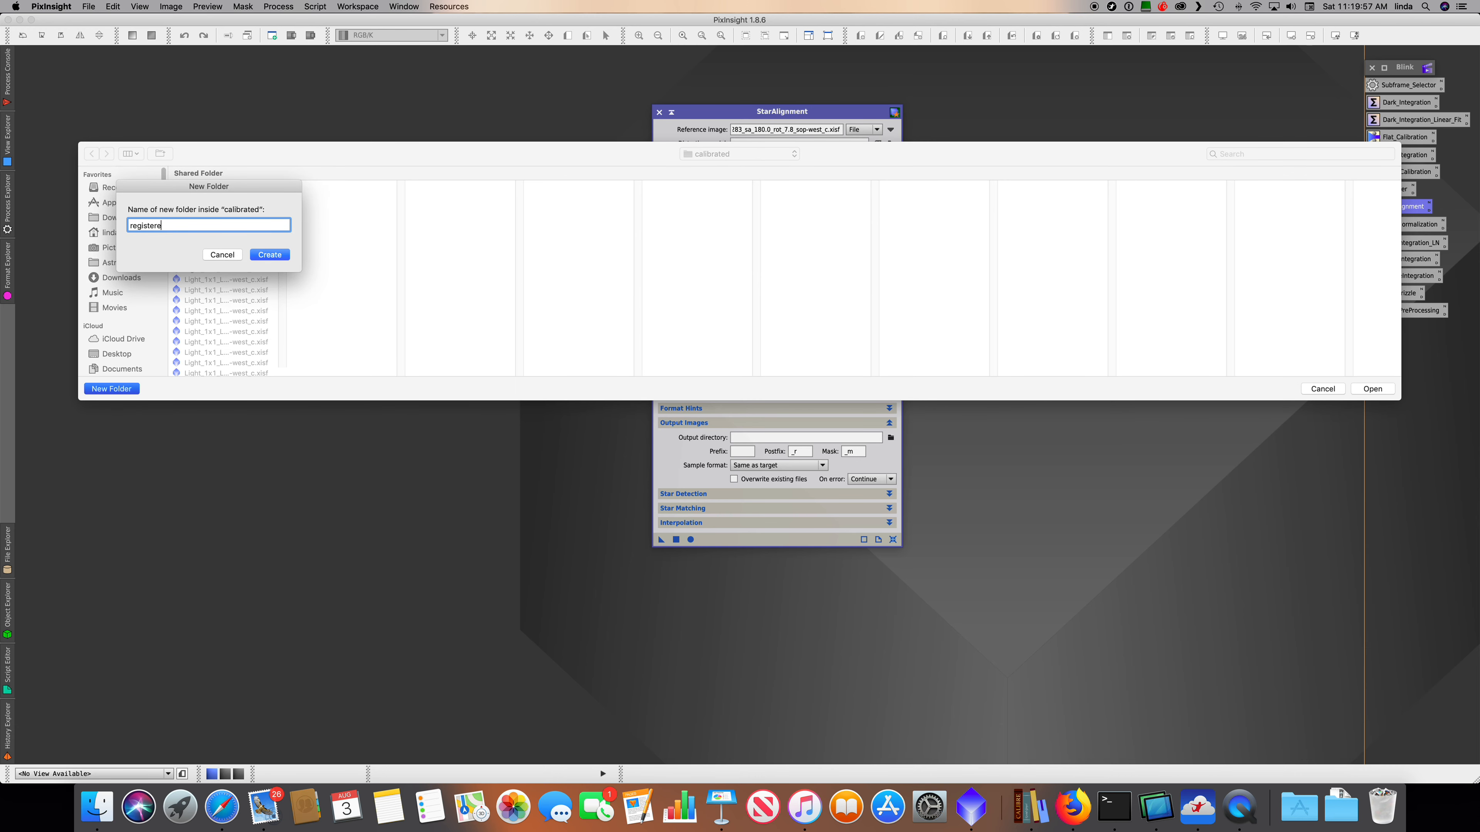
key(Return)
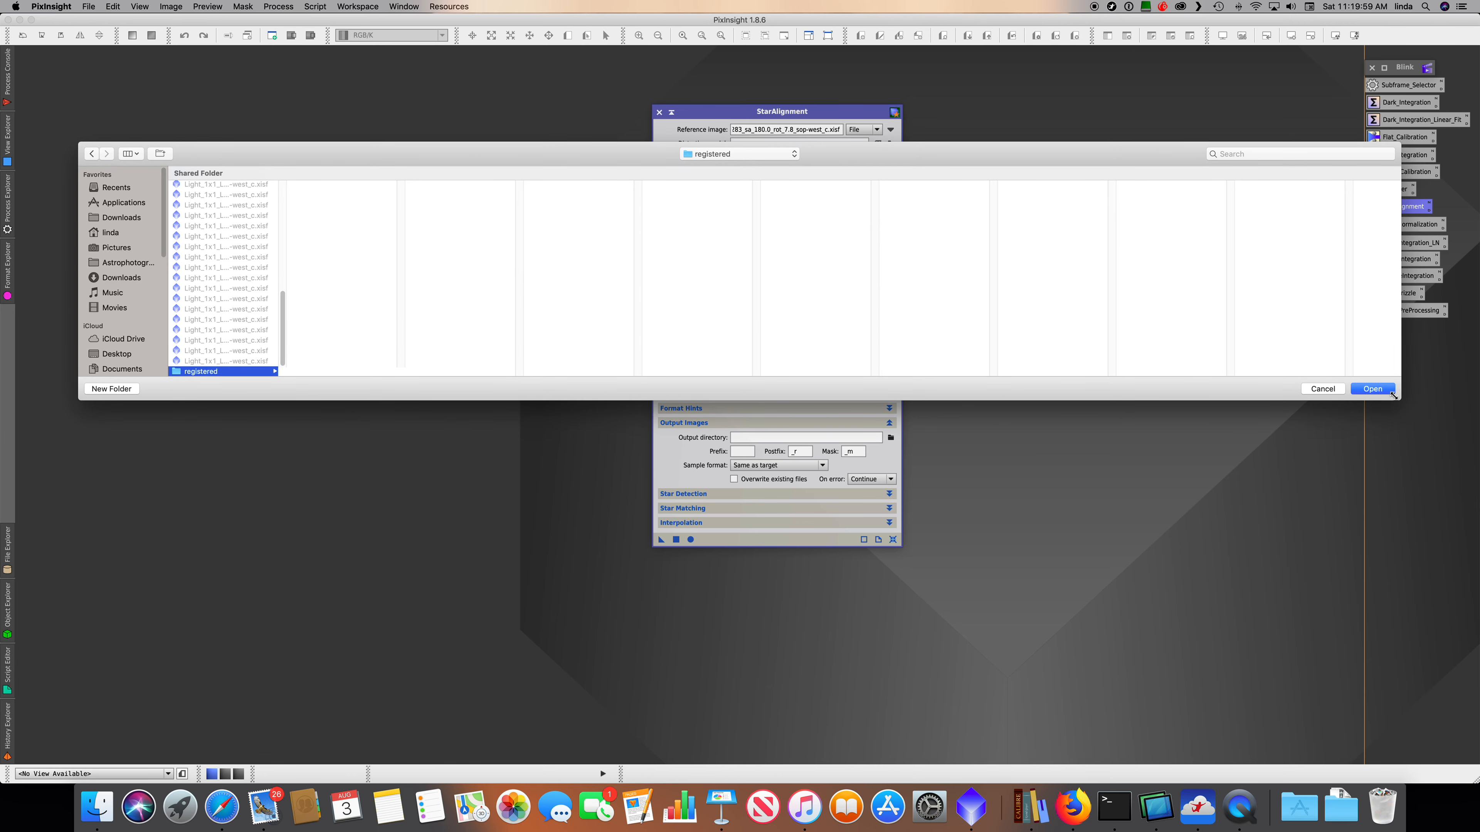
click(1372, 389)
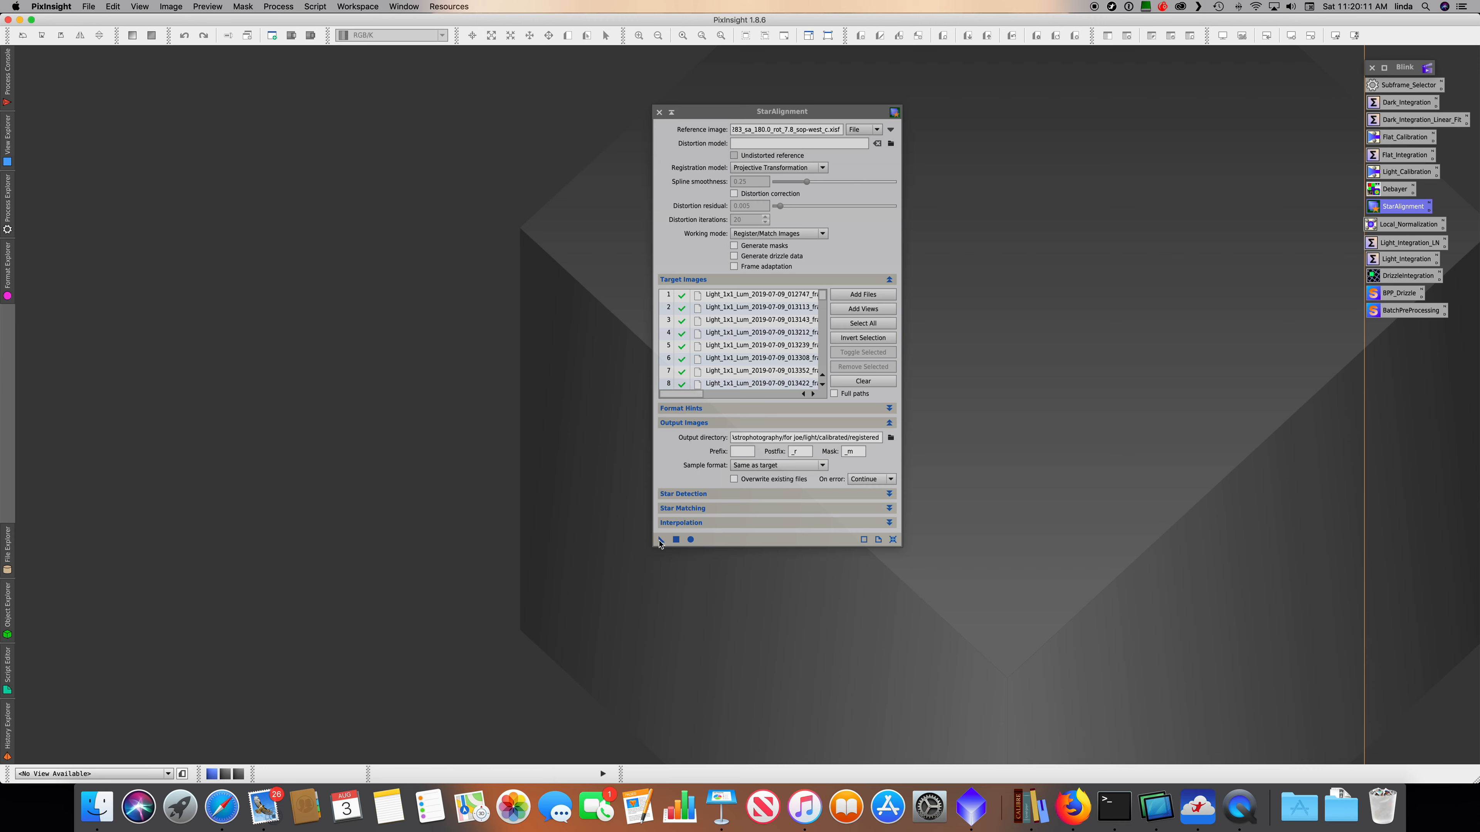
click(691, 540)
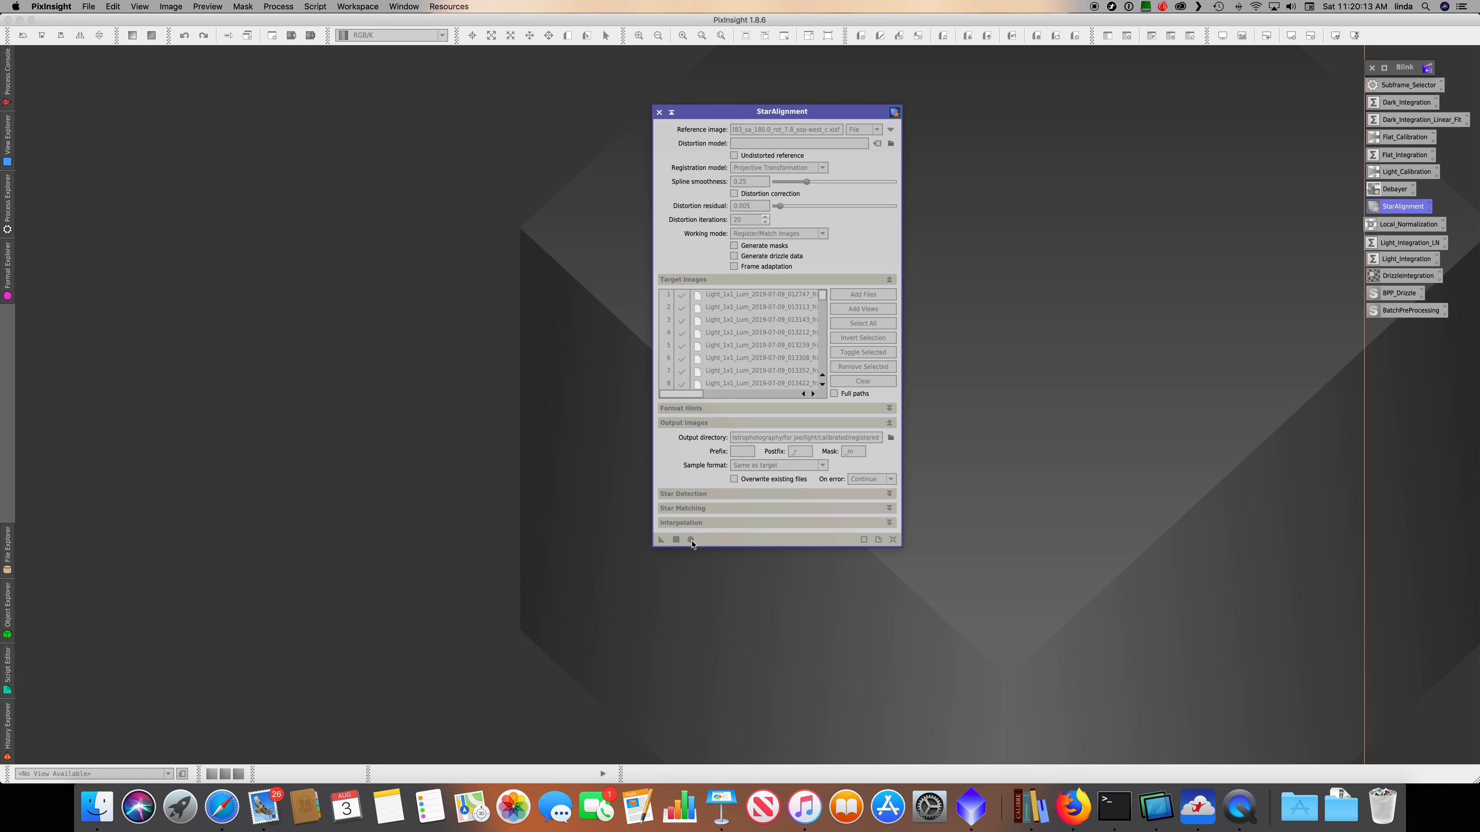
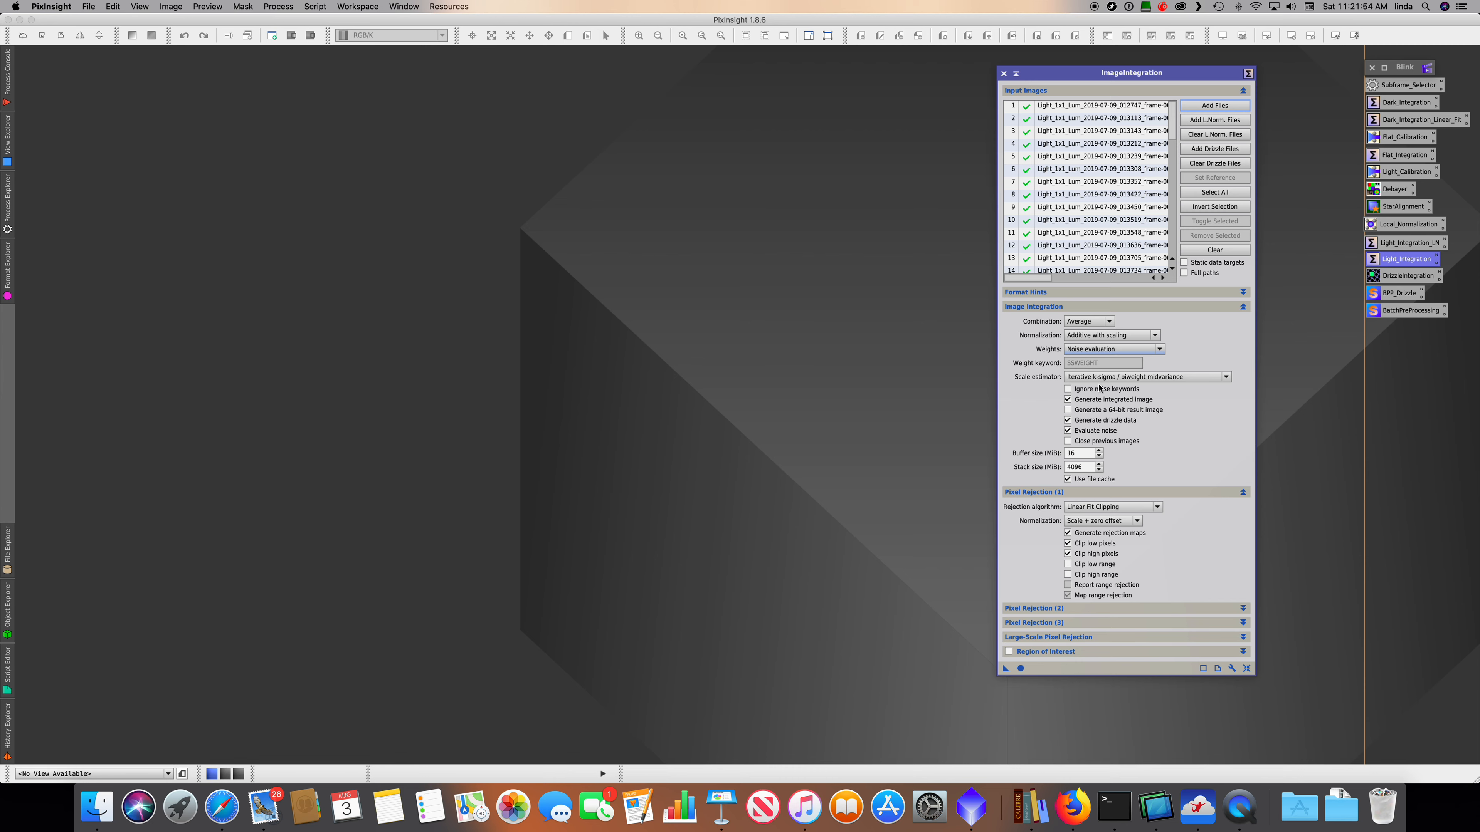
- Turn off drizzle data generation, check the large-scale pixel rejection settings, and integrate the registered lights
click(1100, 421)
mouse_move(1071, 528)
click(1243, 637)
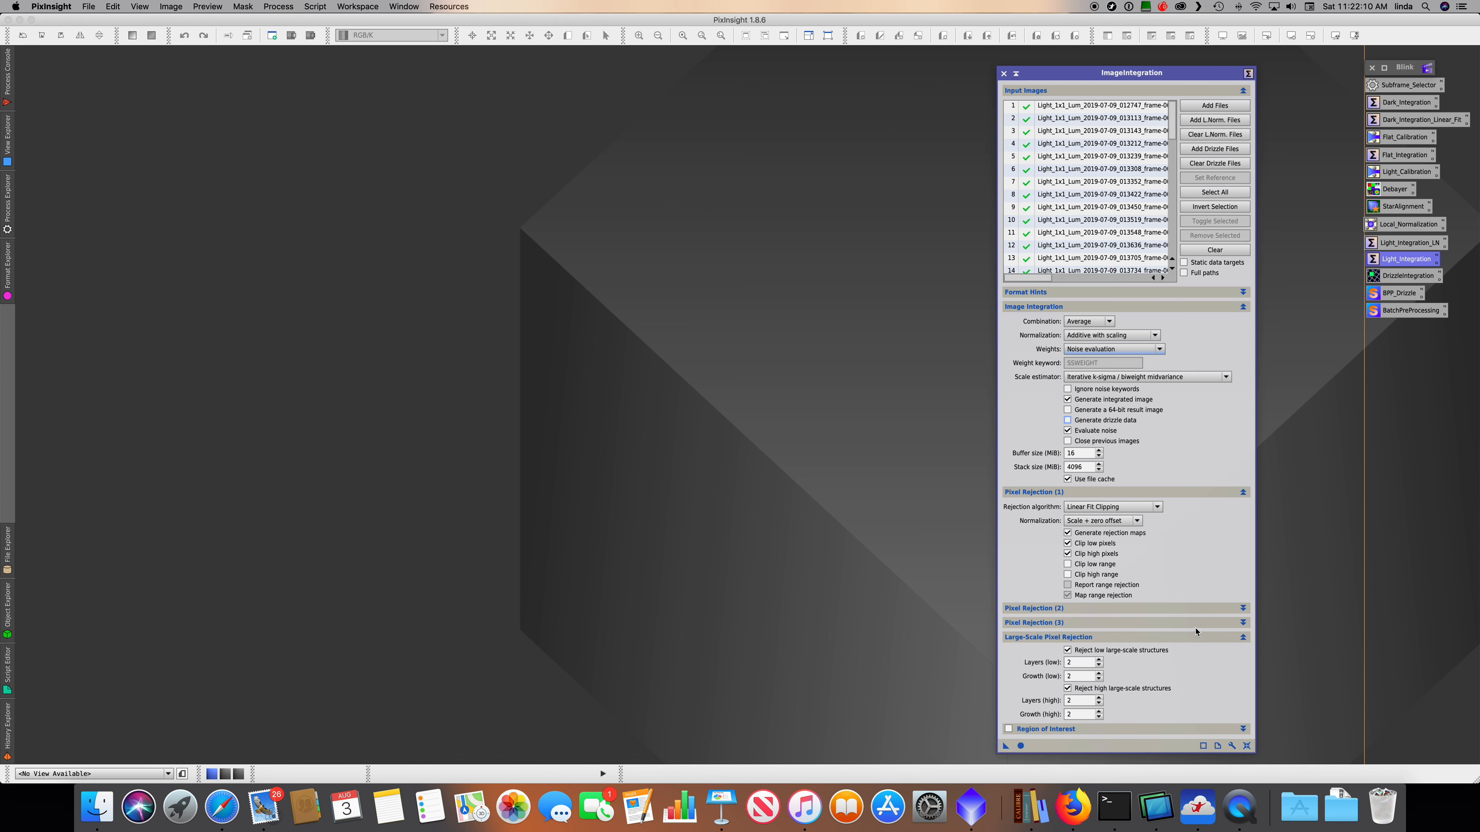
click(1243, 637)
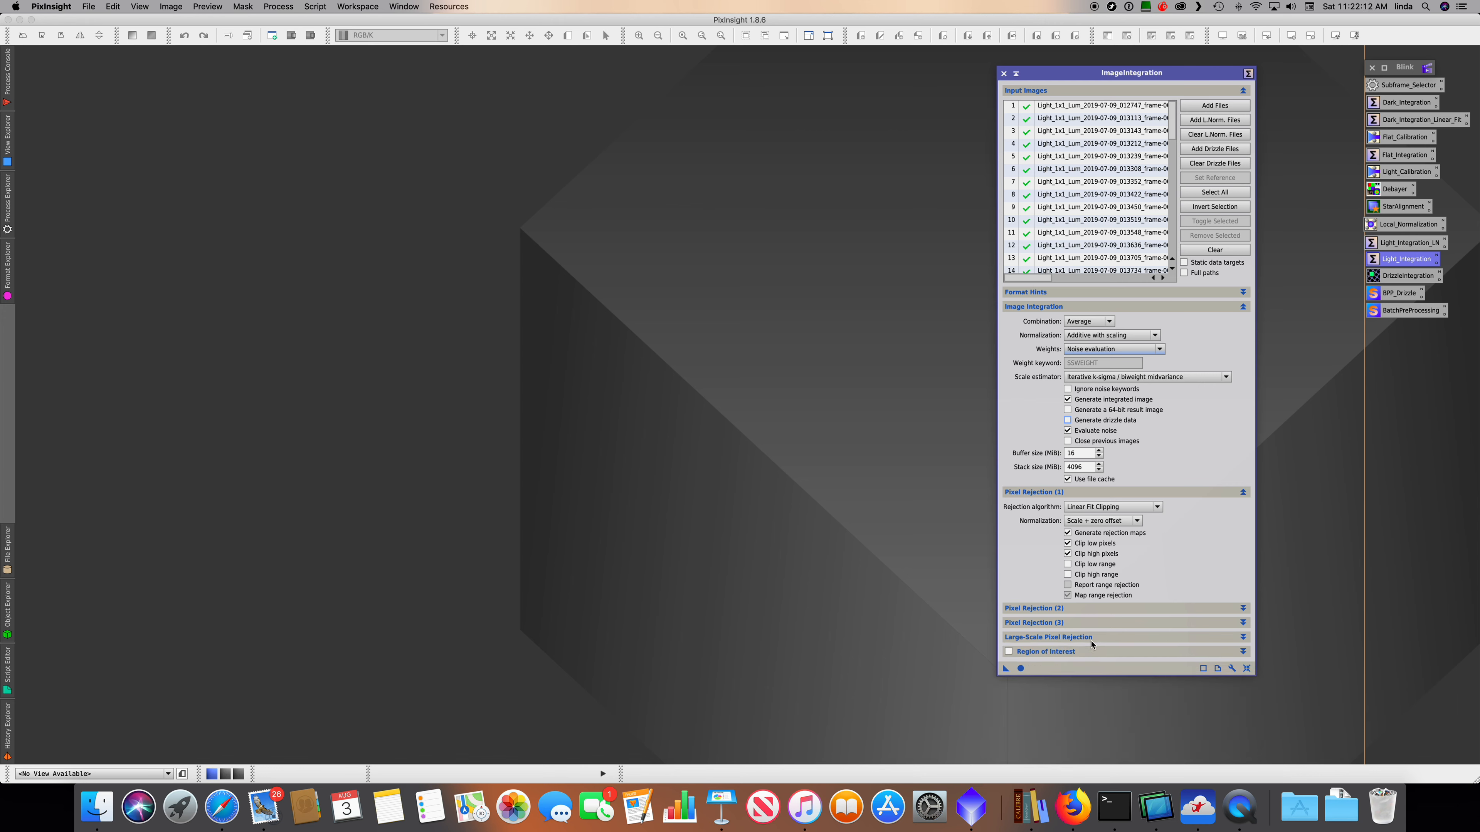
click(1022, 669)
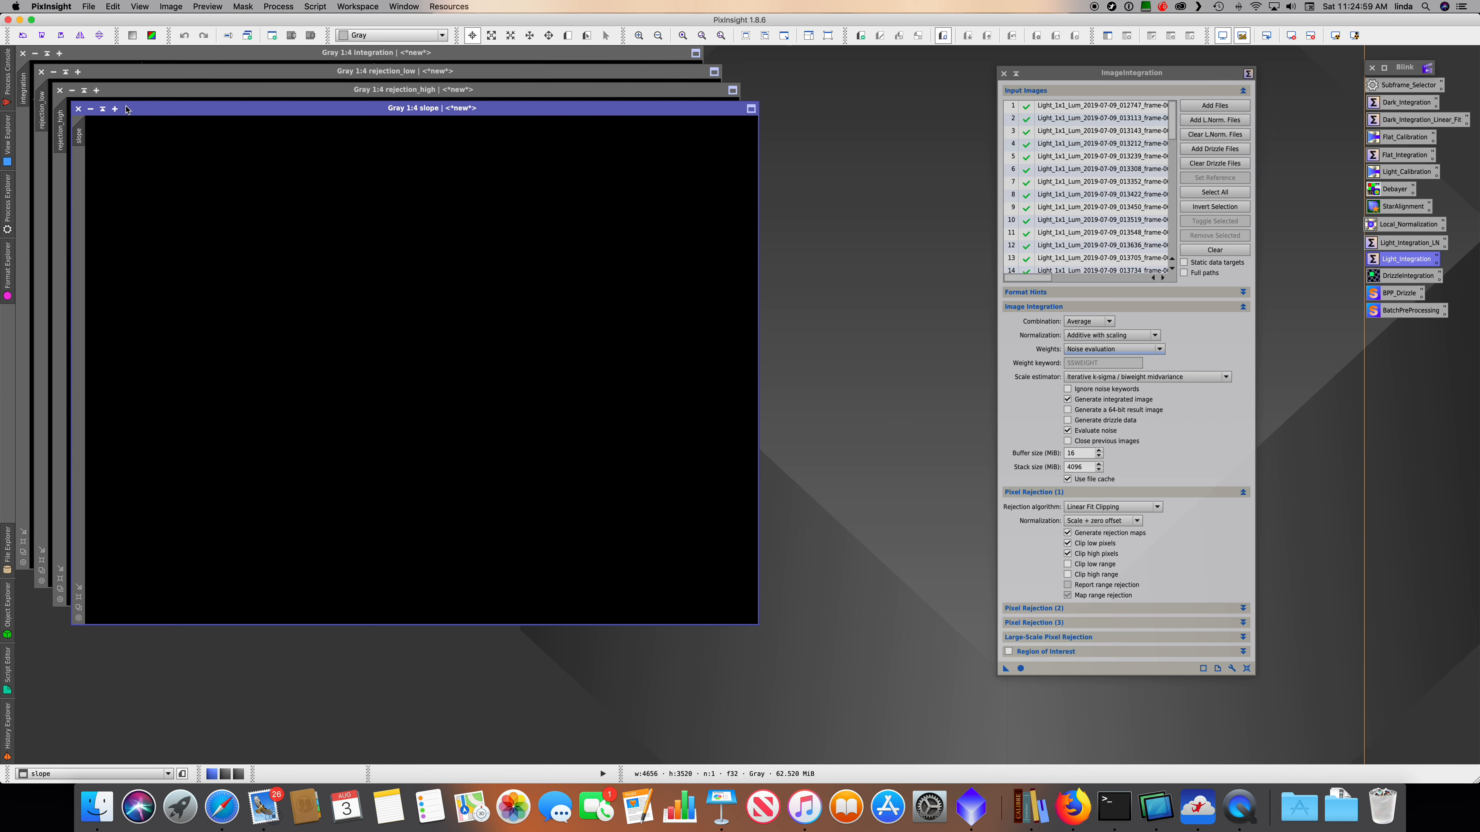
- Close the slope, rejection_high and rejection_low images and reposition the integration image in the workspace
click(78, 109)
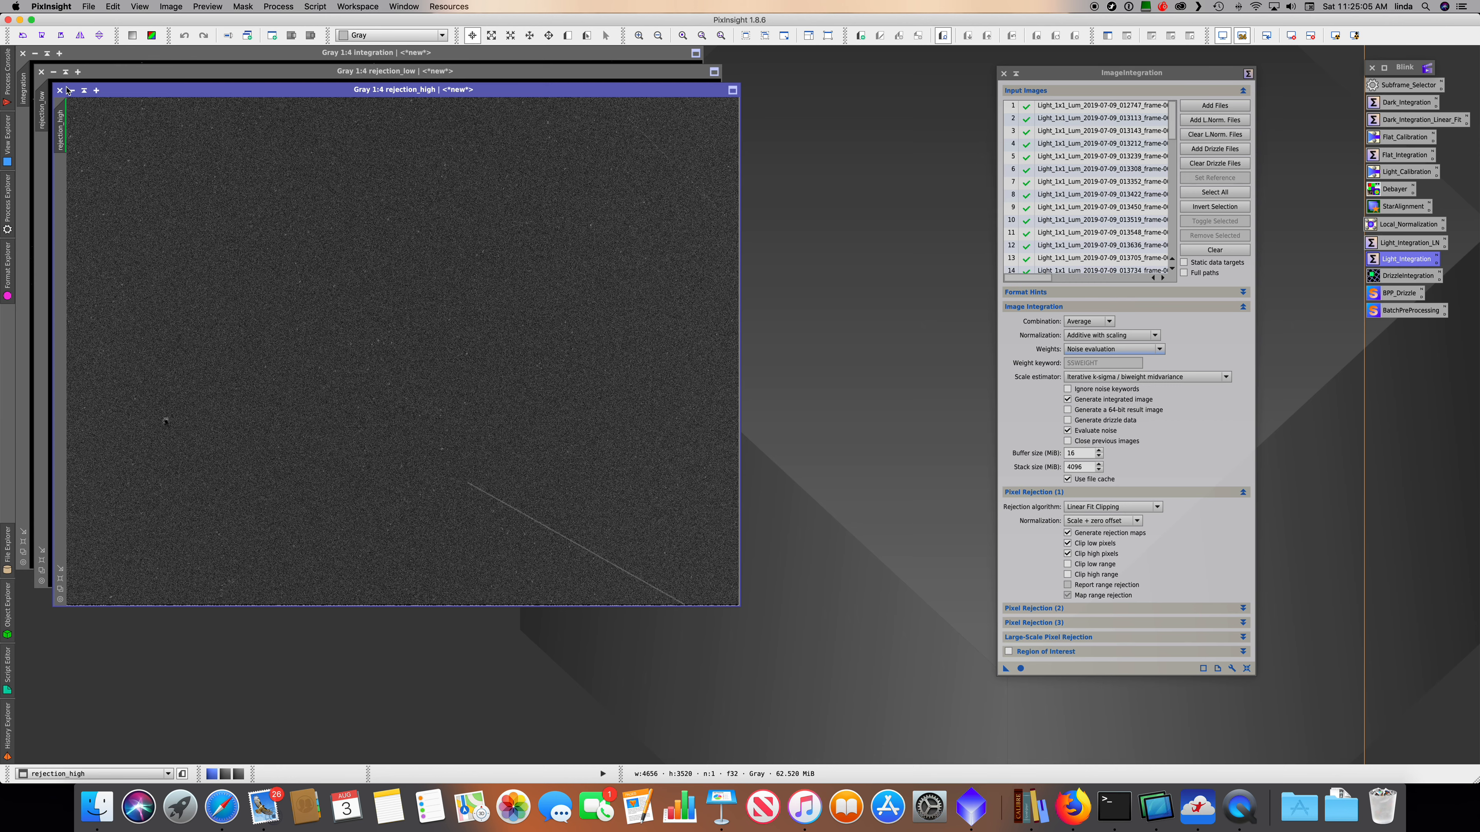
click(60, 90)
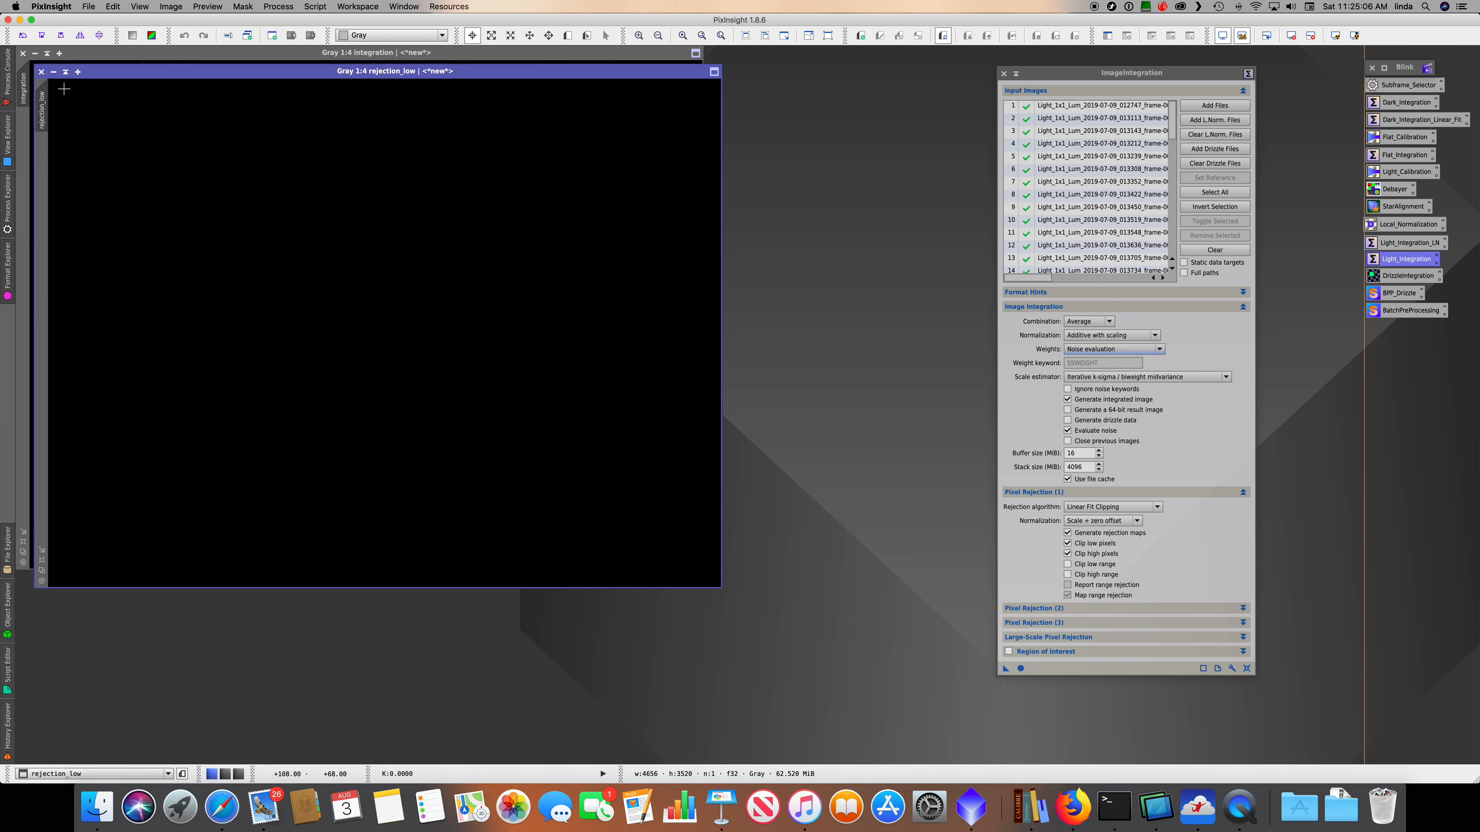
click(41, 73)
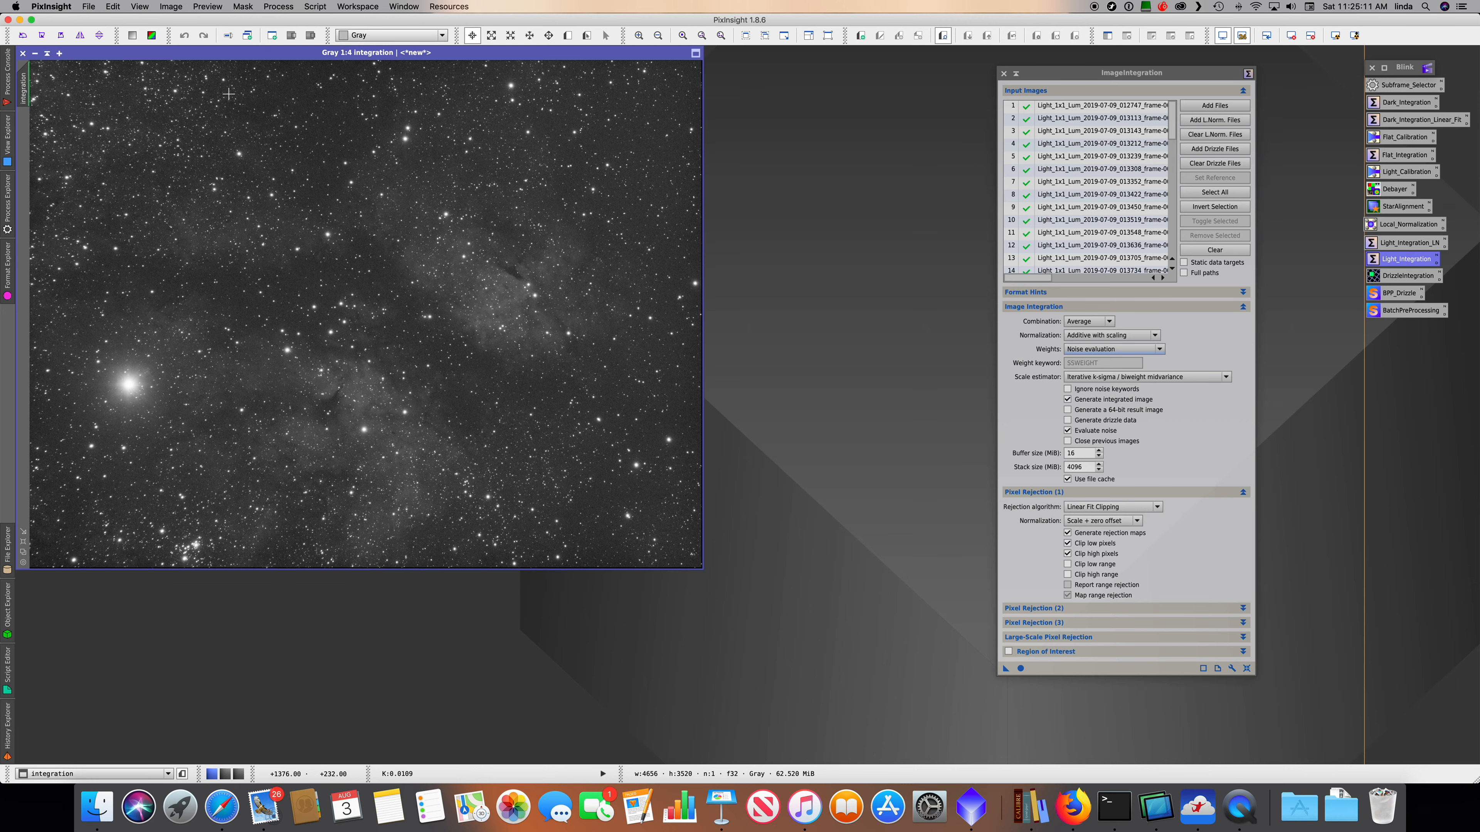
drag(415, 57, 545, 74)
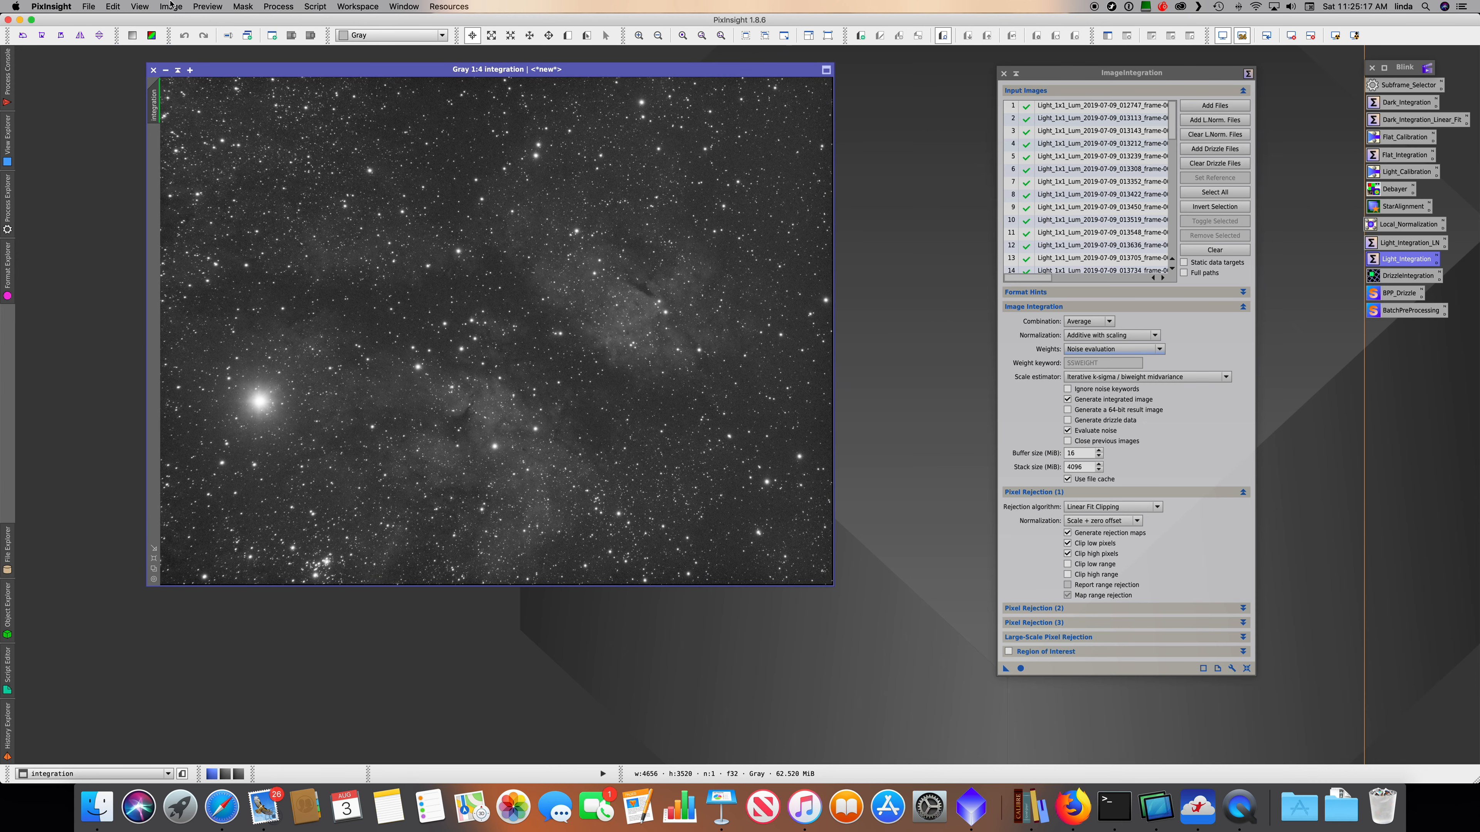
- Save the integration image as master_light in XISF format, accepting the 32-bit IEEE 754 floating point options
click(96, 8)
click(123, 110)
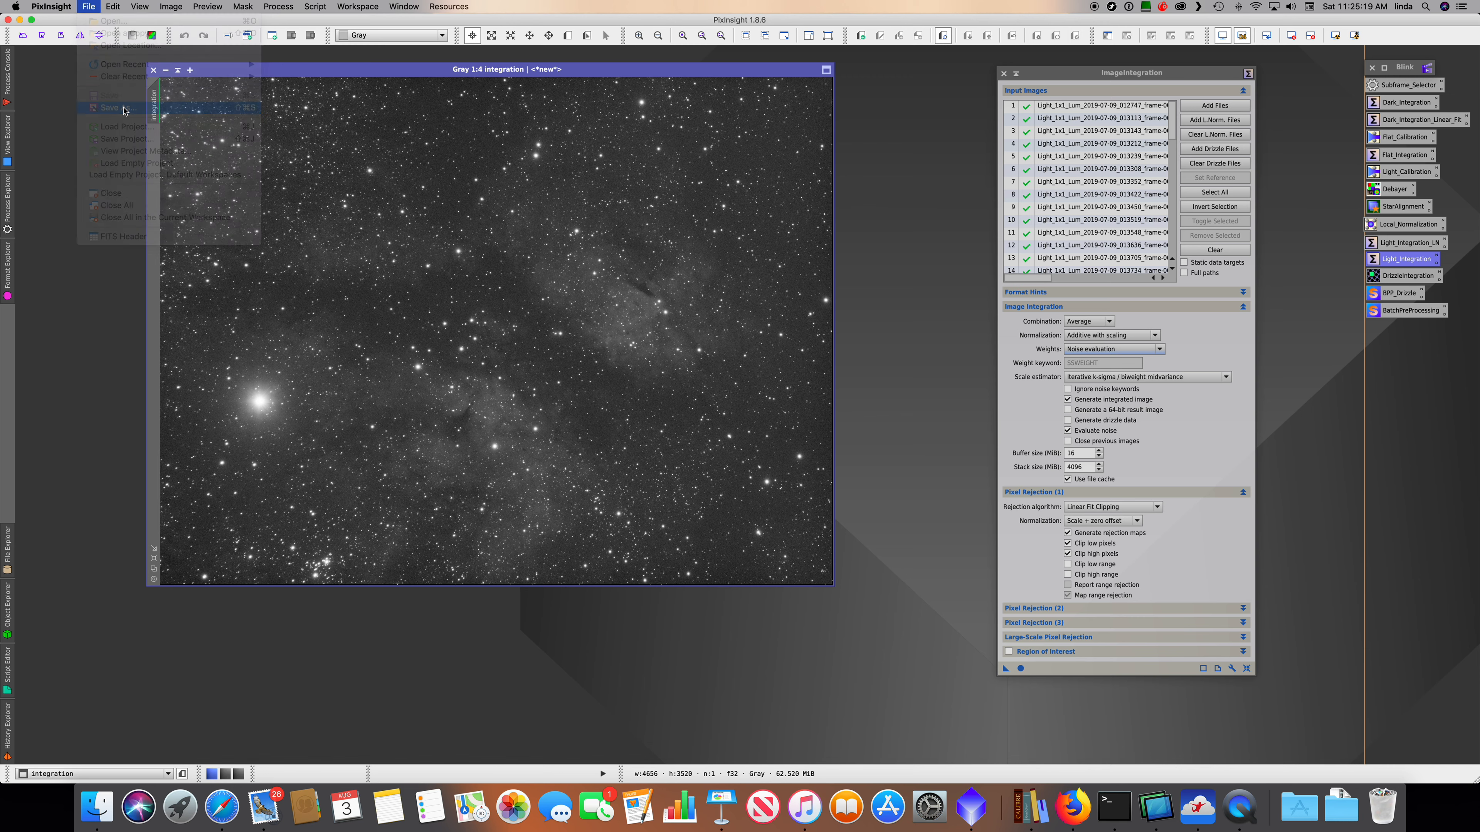
text(master)
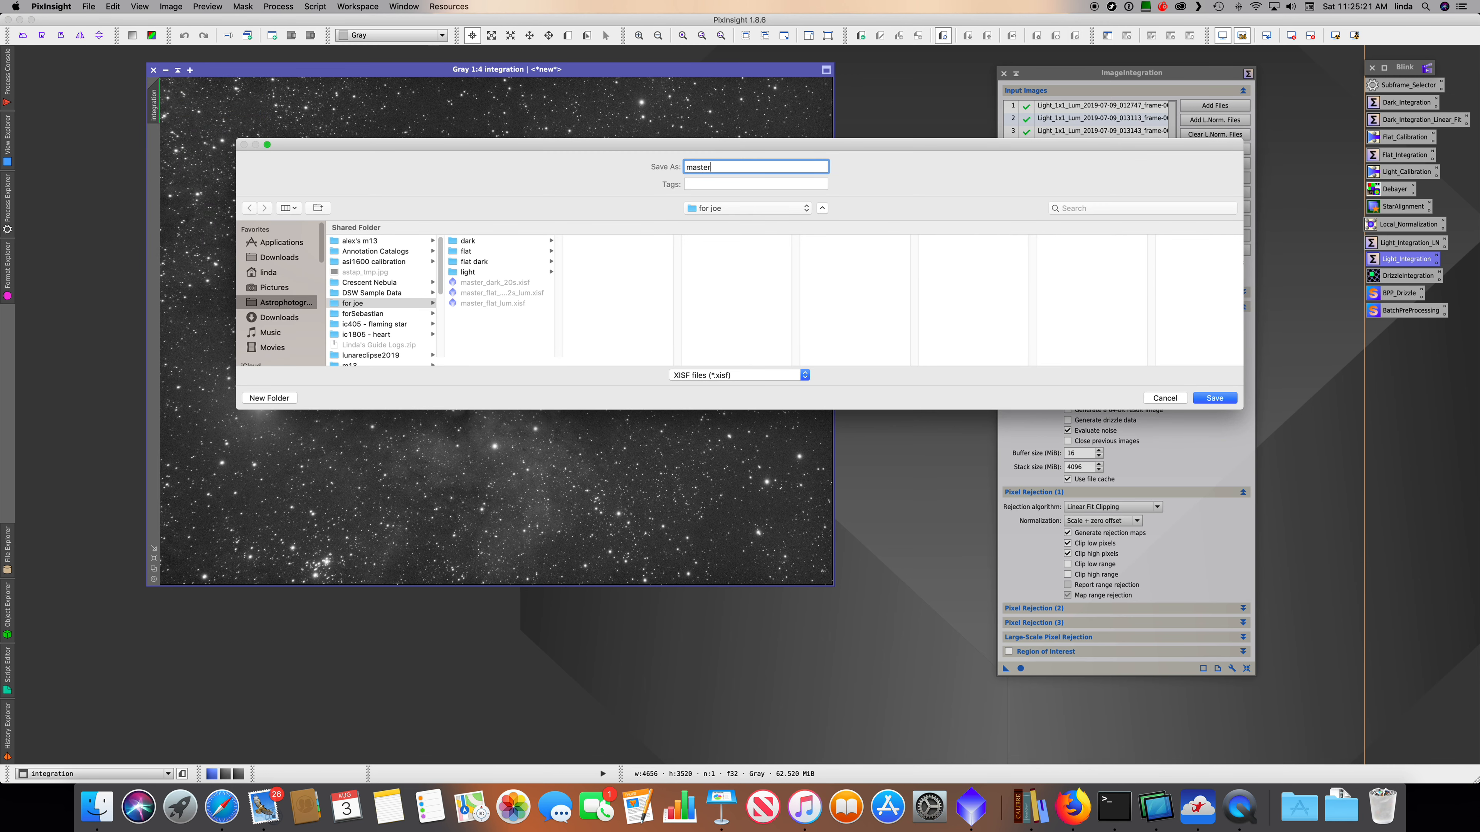
text(_light)
key(Return)
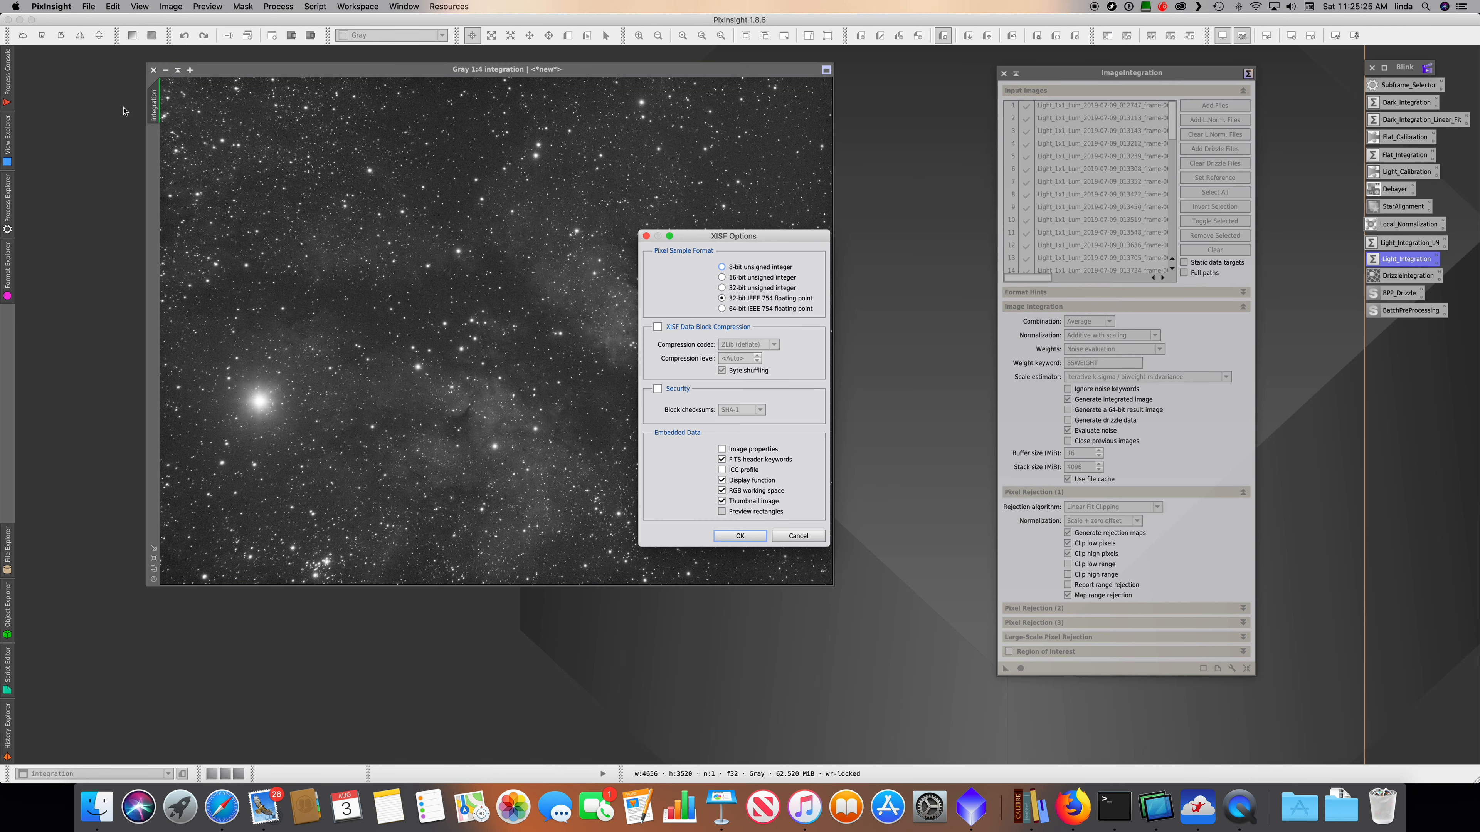
key(Return)
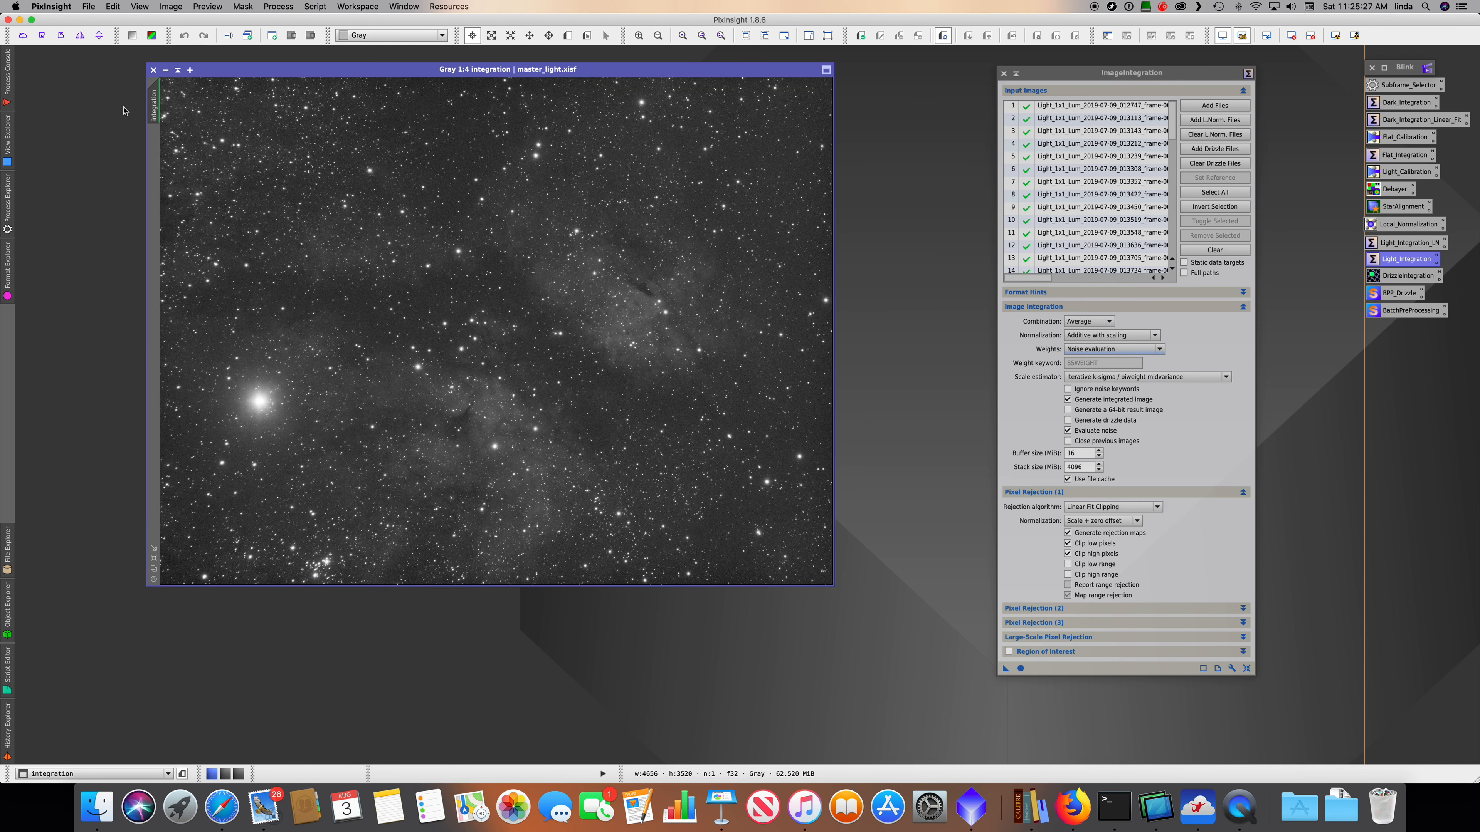